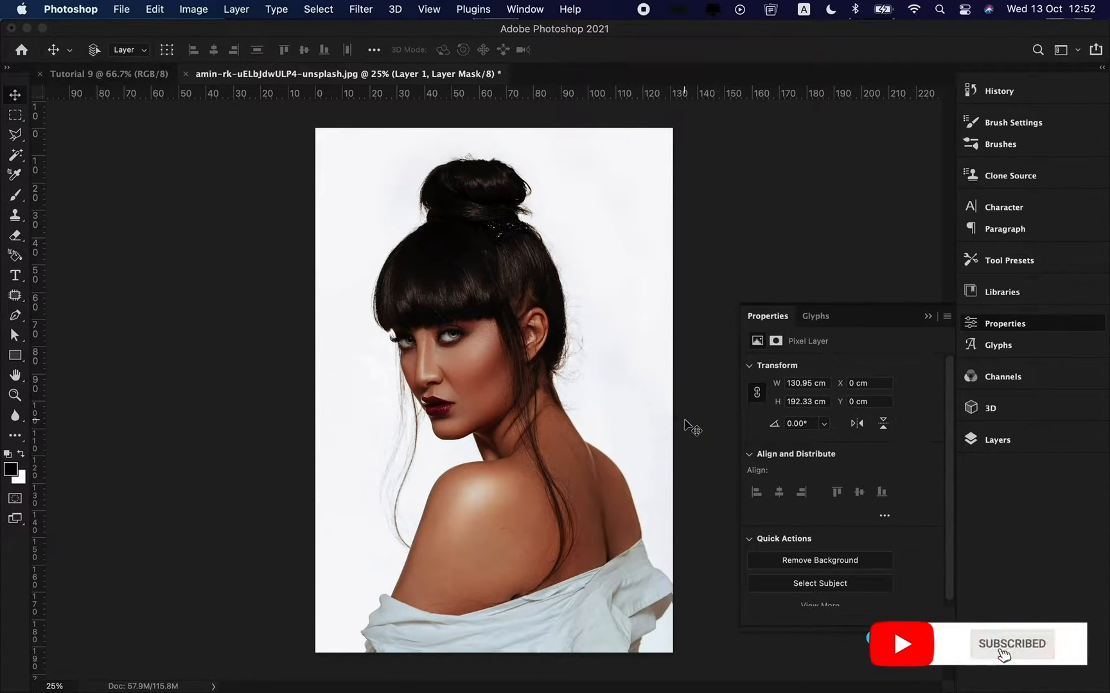
- Hide the Background layer and move the masked portrait layer into the Tutorial 9 document
{"action": "left_click", "coordinate": [928, 317]}
{"action": "left_click", "coordinate": [988, 443]}
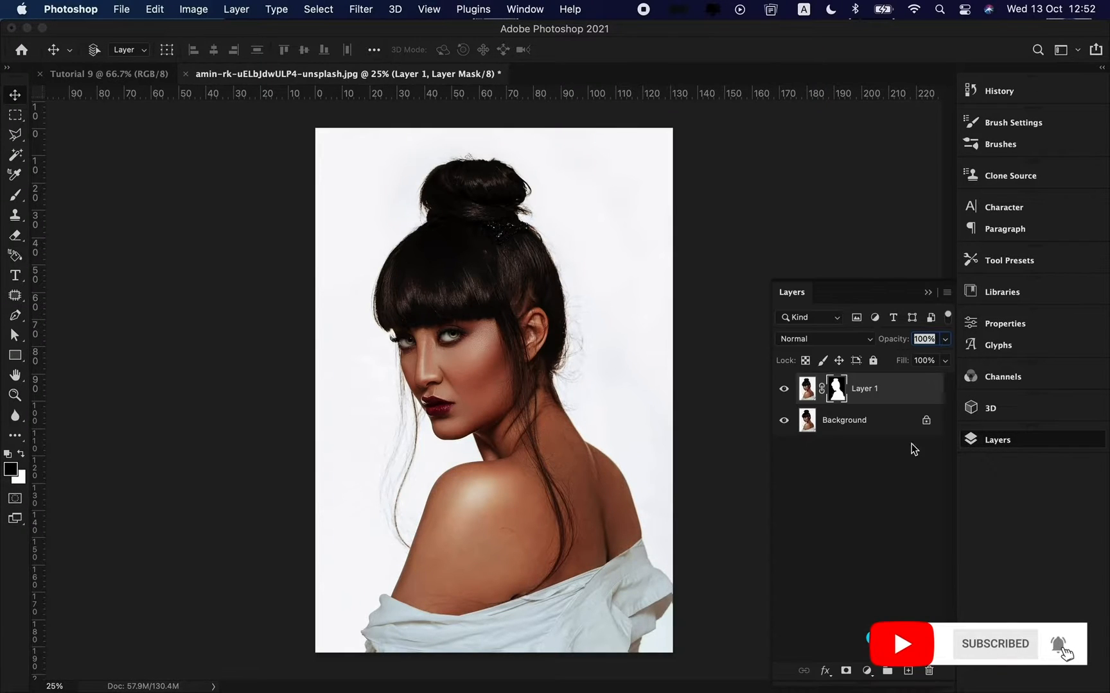
{"action": "left_click", "coordinate": [784, 421]}
{"action": "left_click_drag", "start_coordinate": [580, 313], "coordinate": [464, 307]}
- Scale the portrait down to about 26.56% and position it near the centre of the canvas
{"action": "key", "text": "super+t"}
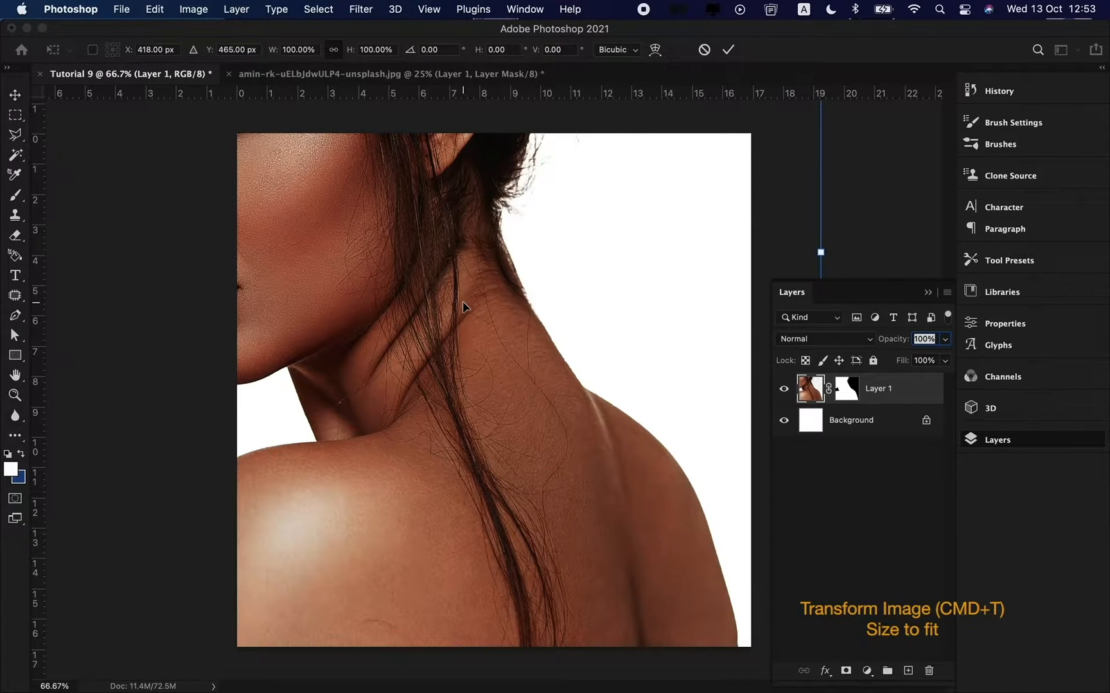
{"action": "key", "text": "super+0"}
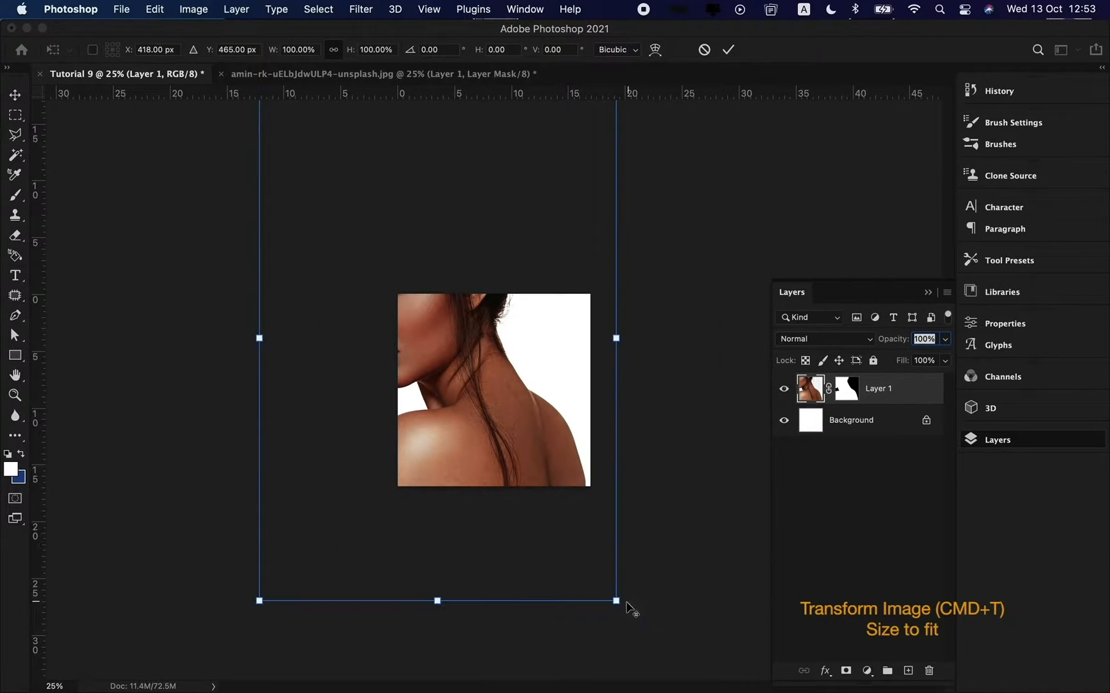
{"action": "left_click_drag", "start_coordinate": [616, 601], "coordinate": [508, 446]}
{"action": "left_click_drag", "start_coordinate": [452, 347], "coordinate": [507, 388]}
{"action": "left_click_drag", "start_coordinate": [419, 276], "coordinate": [439, 313]}
{"action": "left_click_drag", "start_coordinate": [482, 359], "coordinate": [477, 361]}
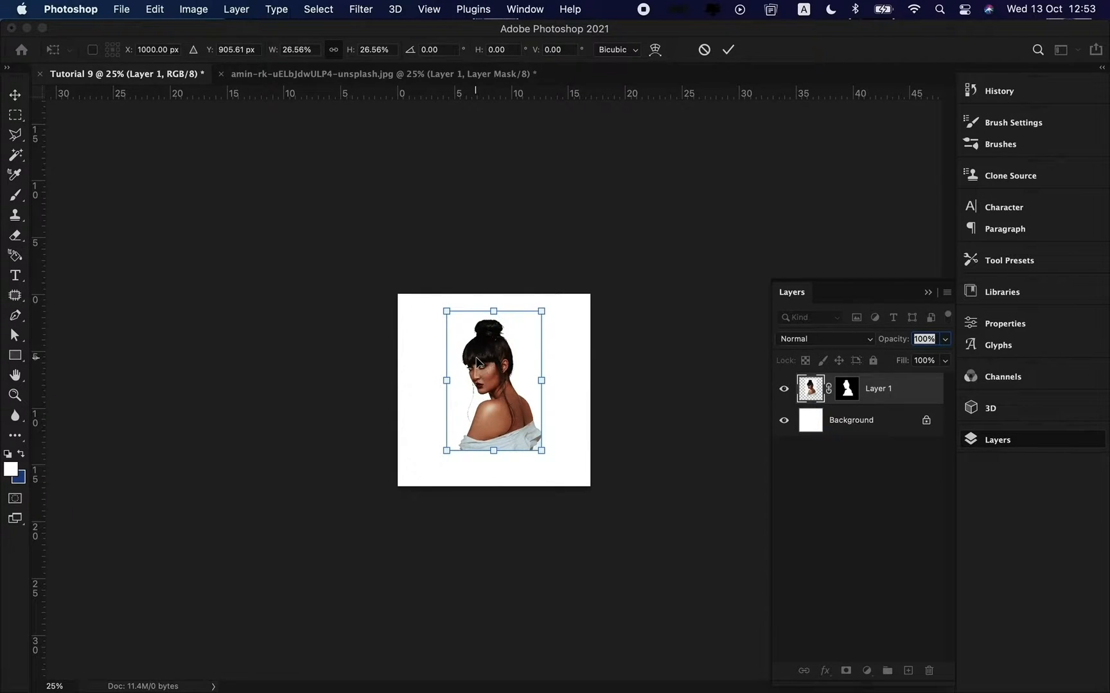
{"action": "key", "text": "Return"}
{"action": "key", "text": "super+plus"}
{"action": "key", "text": "super+plus"}
{"action": "left_click_drag", "start_coordinate": [501, 367], "coordinate": [496, 359]}
- Draw a closed Pen path around the white clothing, following the garment's edge across the shoulder and back
{"action": "key", "text": "p"}
{"action": "left_click", "coordinate": [413, 504]}
{"action": "left_click_drag", "start_coordinate": [463, 519], "coordinate": [477, 513]}
{"action": "left_click", "coordinate": [529, 497]}
{"action": "left_click_drag", "start_coordinate": [565, 481], "coordinate": [572, 477]}
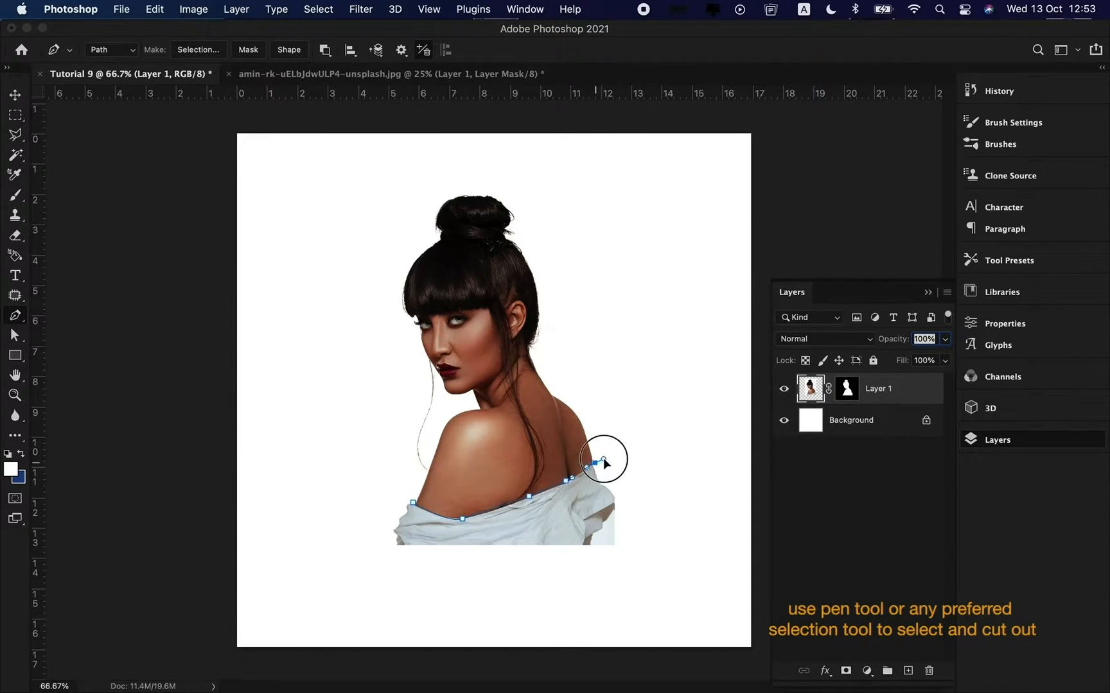
{"action": "left_click", "coordinate": [652, 550]}
{"action": "left_click", "coordinate": [573, 610]}
{"action": "left_click", "coordinate": [357, 578]}
{"action": "left_click", "coordinate": [370, 489]}
{"action": "left_click", "coordinate": [413, 502]}
- Convert the path to a selection, delete the clothing from the portrait, and apply the portrait's layer mask
{"action": "right_click", "coordinate": [417, 538]}
{"action": "left_click", "coordinate": [453, 618]}
{"action": "key", "text": "Return"}
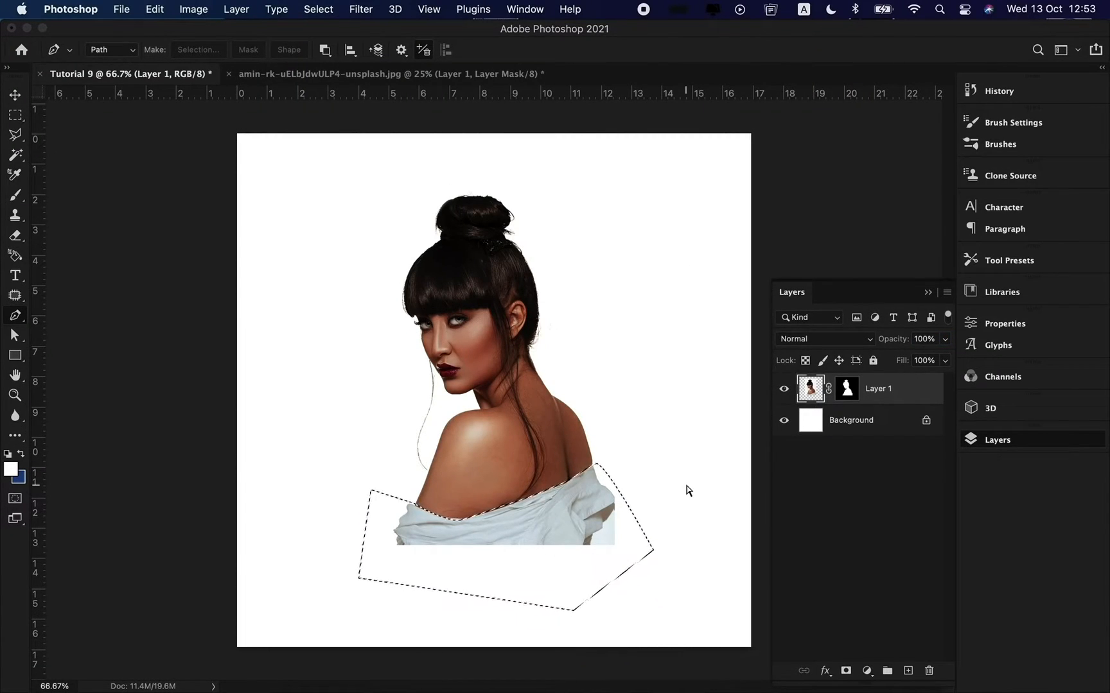
{"action": "key", "text": "BackSpace"}
{"action": "key", "text": "super+d"}
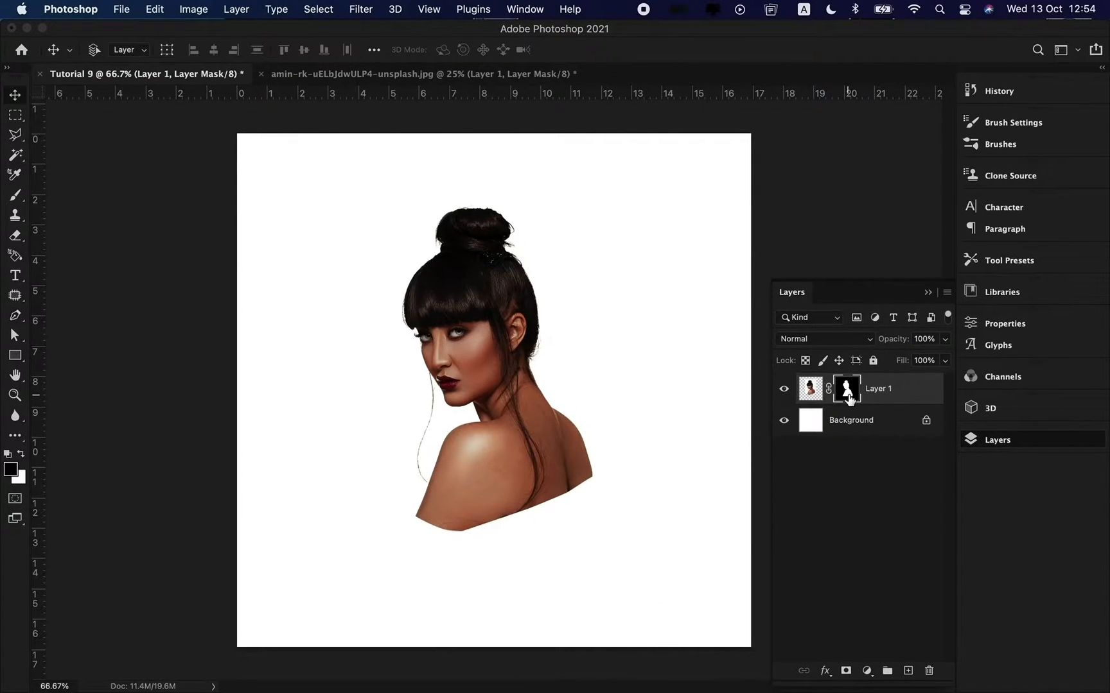
{"action": "right_click", "coordinate": [847, 391]}
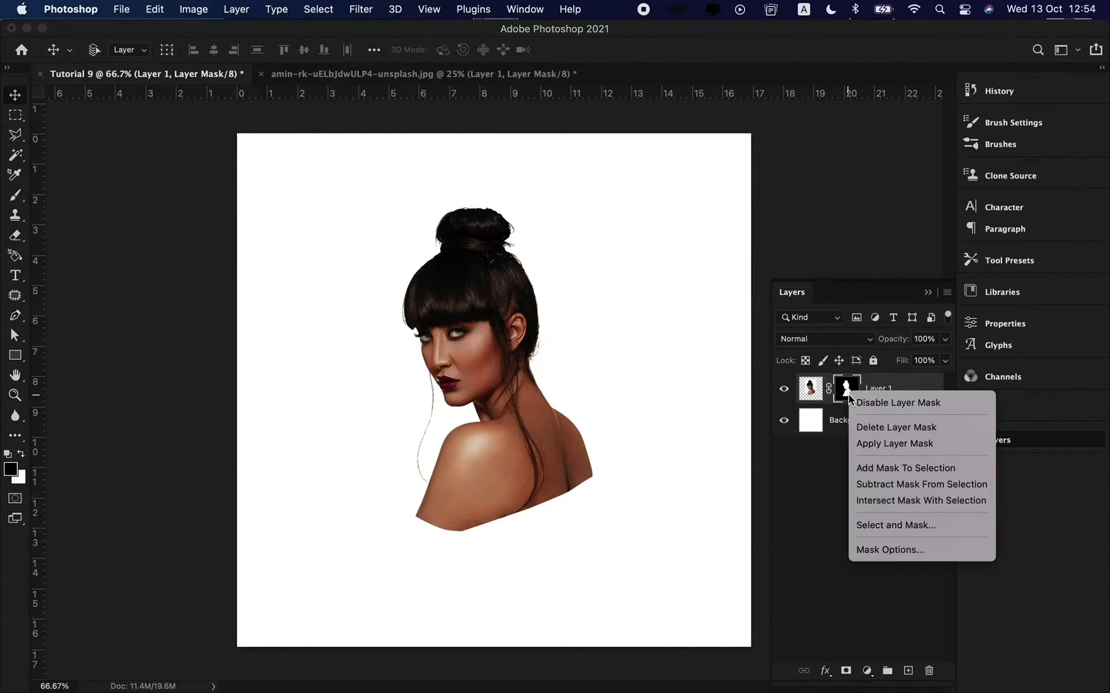
{"action": "left_click", "coordinate": [882, 444]}
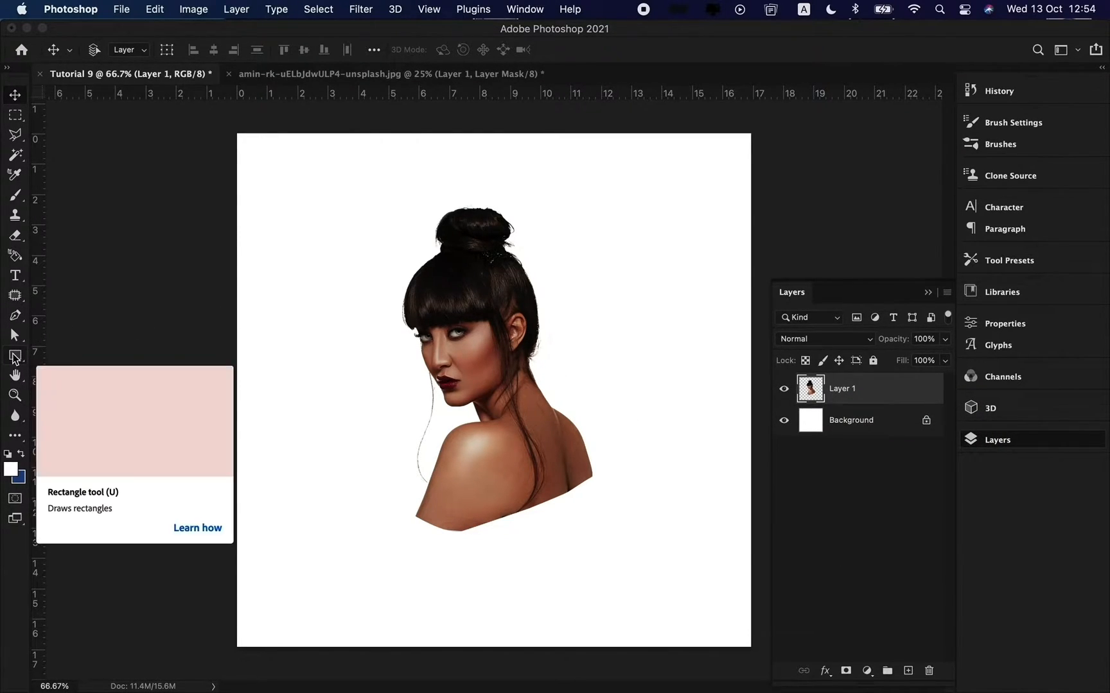
- Add a yellow (#f4dd1a) Solid Color fill layer directly above the Background layer
{"action": "left_click", "coordinate": [862, 432]}
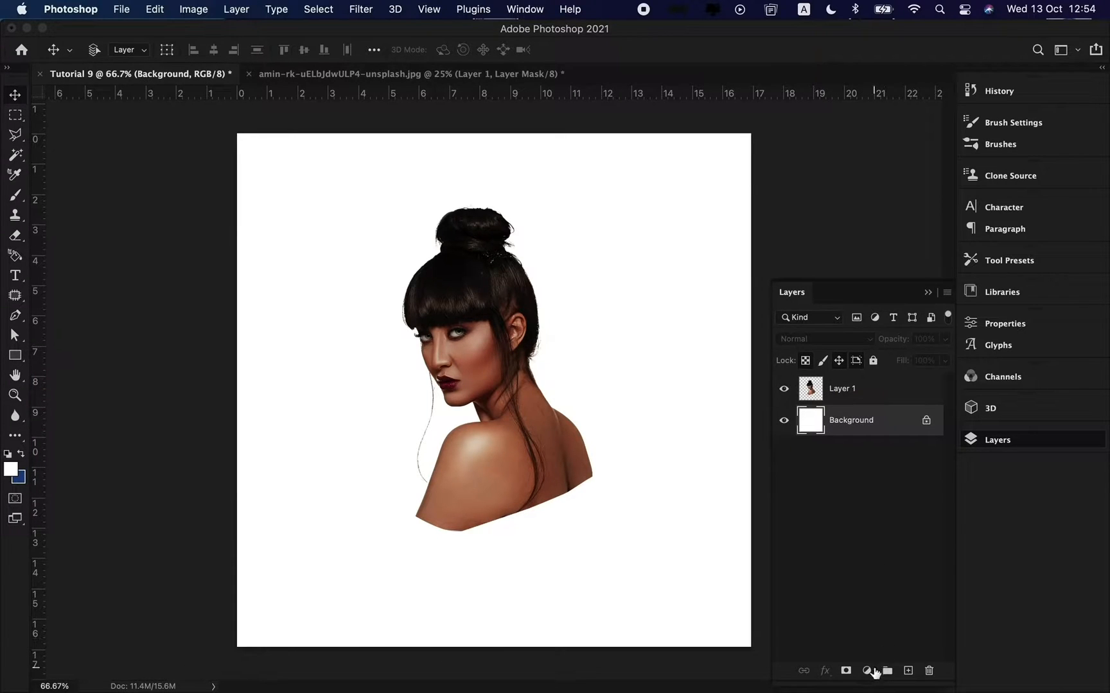
{"action": "left_click", "coordinate": [873, 671]}
{"action": "left_click", "coordinate": [884, 321]}
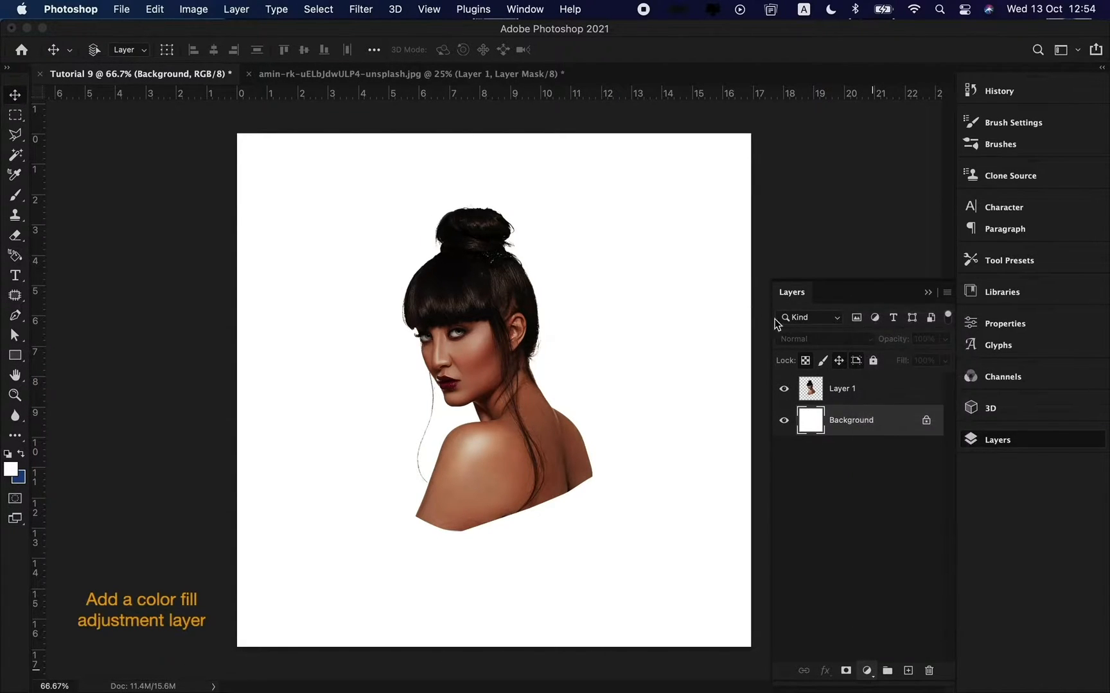
{"action": "left_click", "coordinate": [882, 256]}
{"action": "left_click_drag", "start_coordinate": [917, 413], "coordinate": [917, 415]}
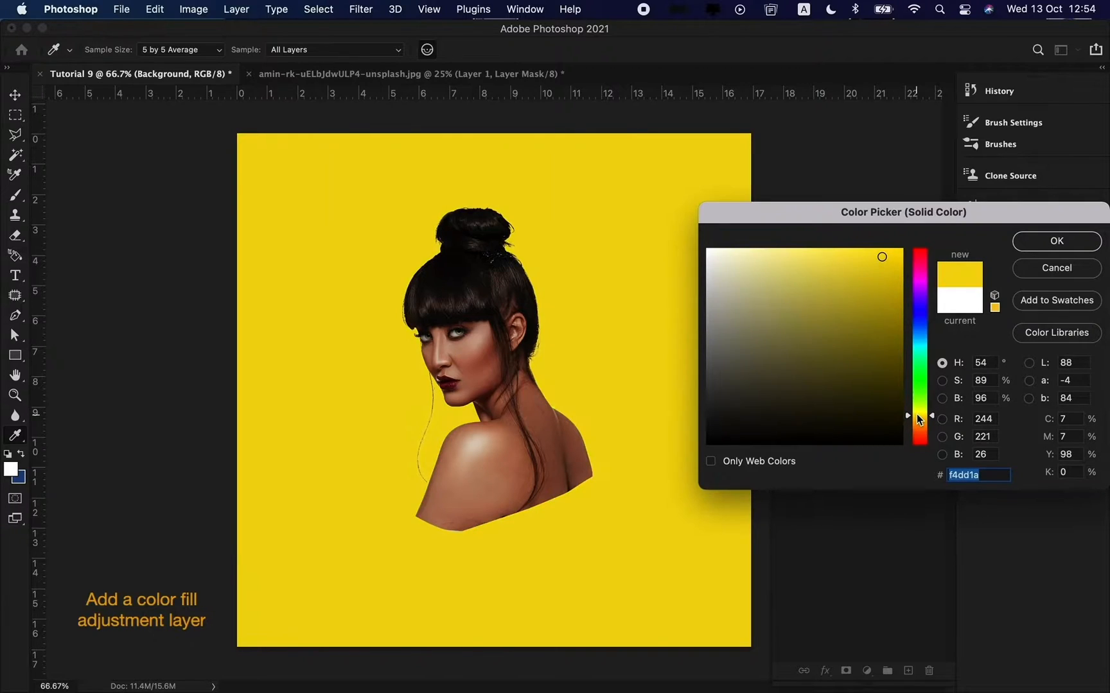
{"action": "left_click", "coordinate": [1045, 243]}
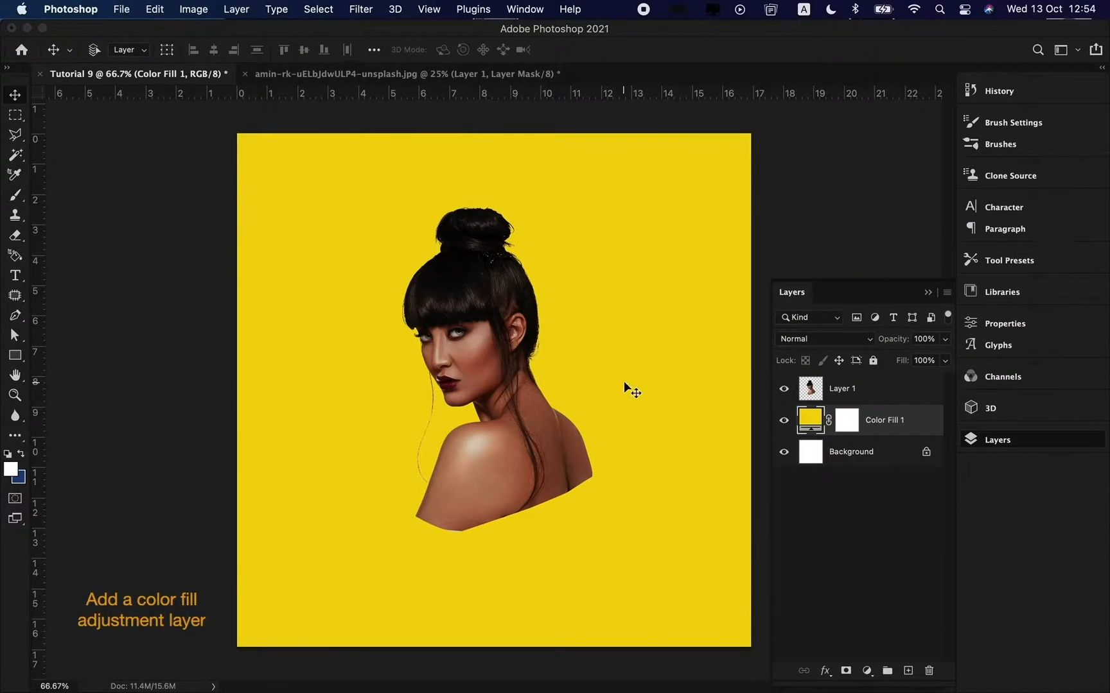
- Draw a white rectangle of about 6.28 × 4.44 cm over the top of the woman's head, without a stroke
{"action": "left_click", "coordinate": [854, 395]}
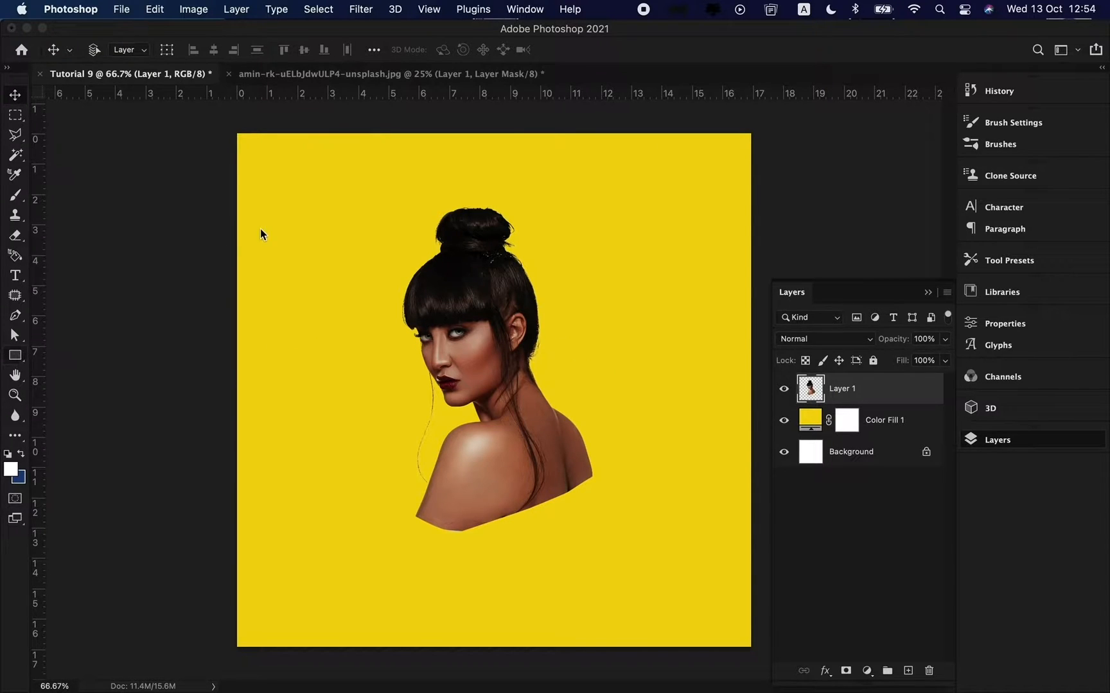
{"action": "key", "text": "u"}
{"action": "mouse_move", "coordinate": [361, 158]}
{"action": "left_mouse_down"}
{"action": "mouse_move", "coordinate": [526, 313]}
{"action": "mouse_move", "coordinate": [605, 293]}
{"action": "mouse_move", "coordinate": [549, 295]}
{"action": "mouse_move", "coordinate": [545, 274]}
{"action": "mouse_move", "coordinate": [535, 276]}
{"action": "left_mouse_up"}
{"action": "key", "text": "v"}
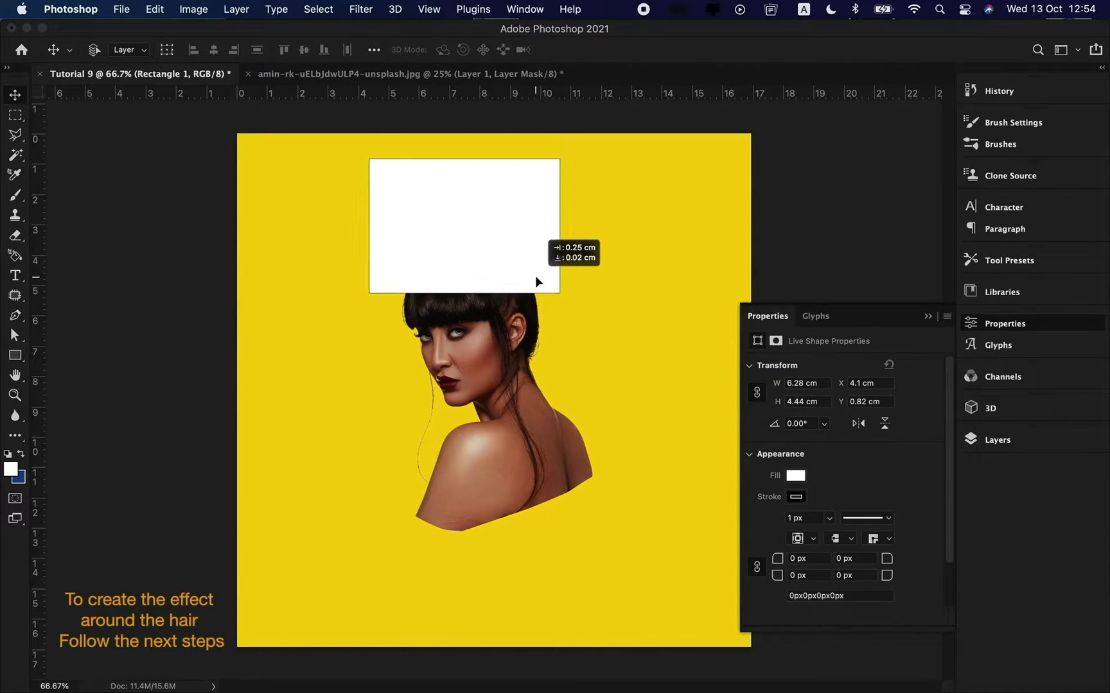
{"action": "left_click", "coordinate": [795, 497]}
{"action": "left_click", "coordinate": [766, 461]}
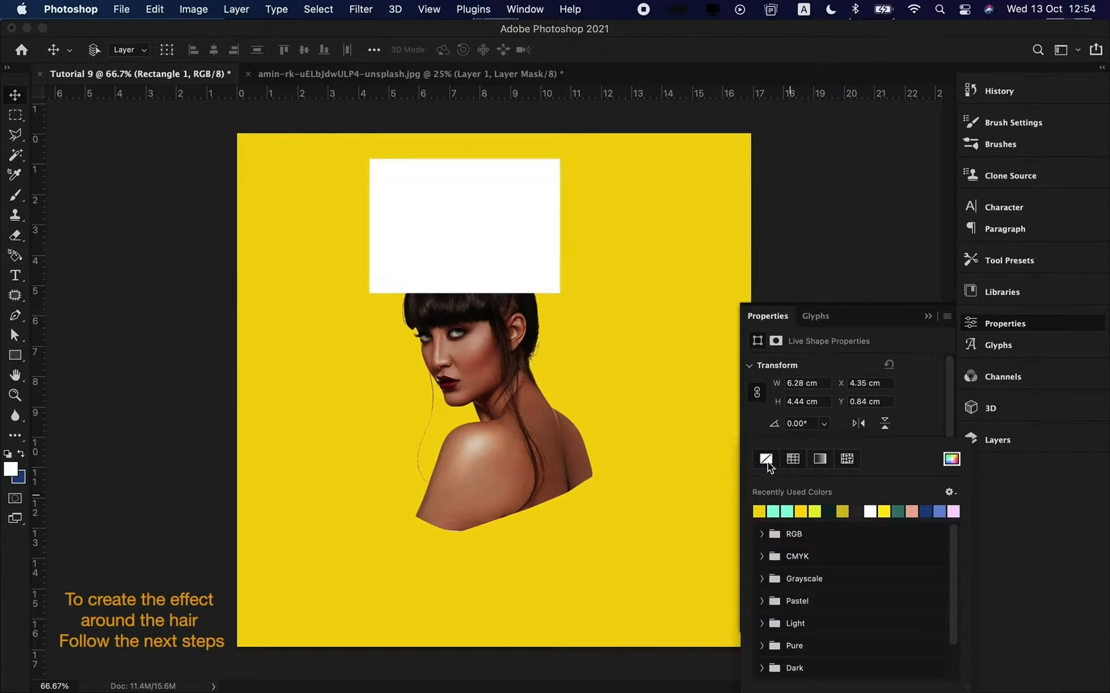
{"action": "left_click", "coordinate": [928, 426]}
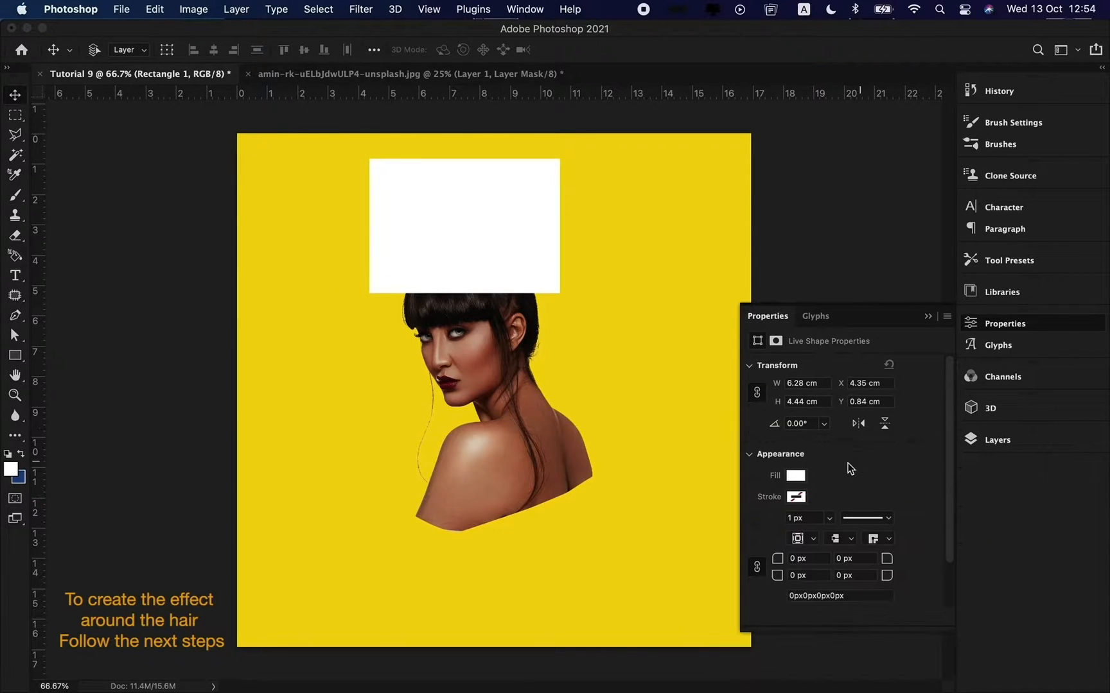
- Convert the rectangle layer to a Smart Object
{"action": "left_click", "coordinate": [998, 440]}
{"action": "right_click", "coordinate": [856, 398]}
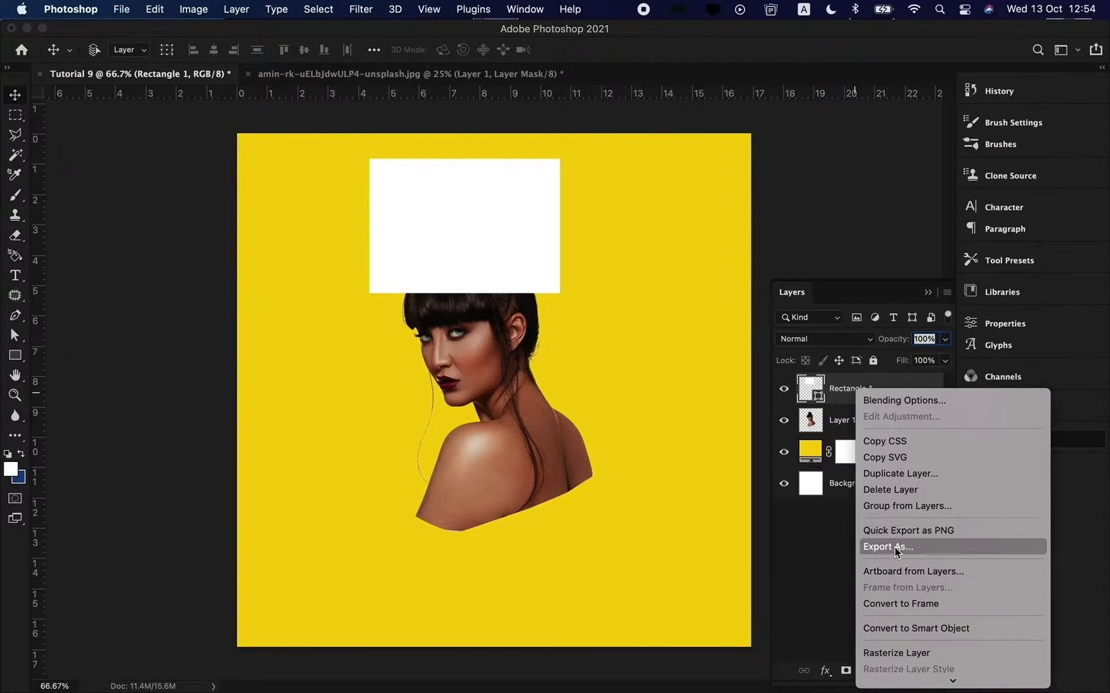
{"action": "left_click", "coordinate": [880, 628]}
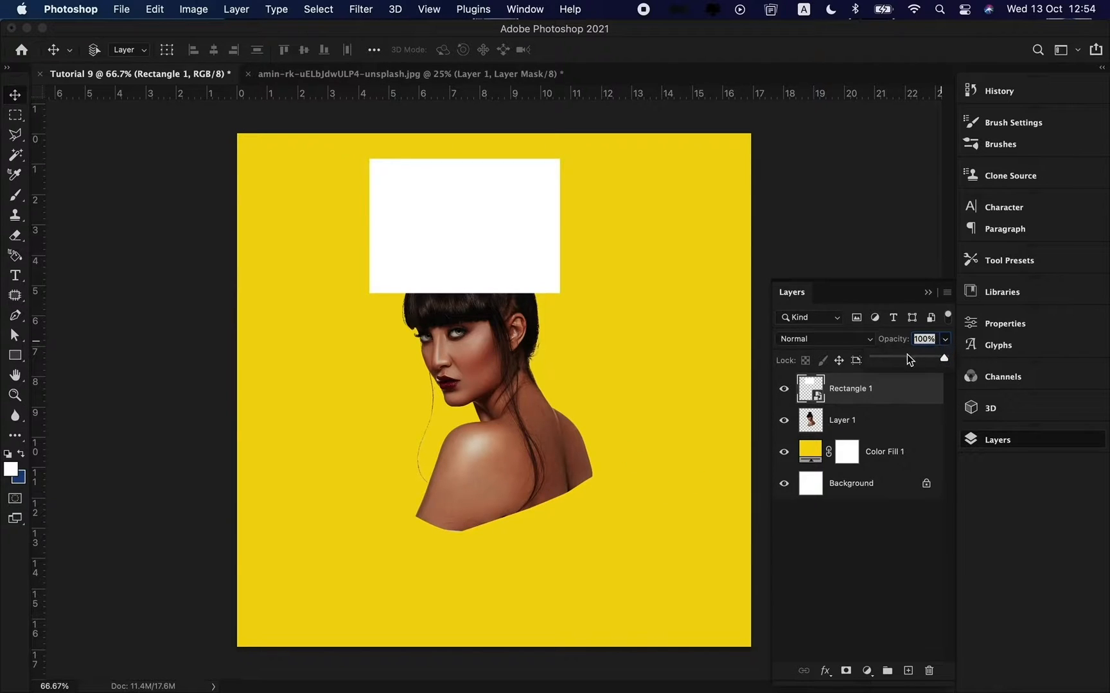
- Lower the rectangle's opacity to 61% and move it up so its lower edge crosses the upper hair
{"action": "left_click_drag", "start_coordinate": [908, 354], "coordinate": [906, 356]}
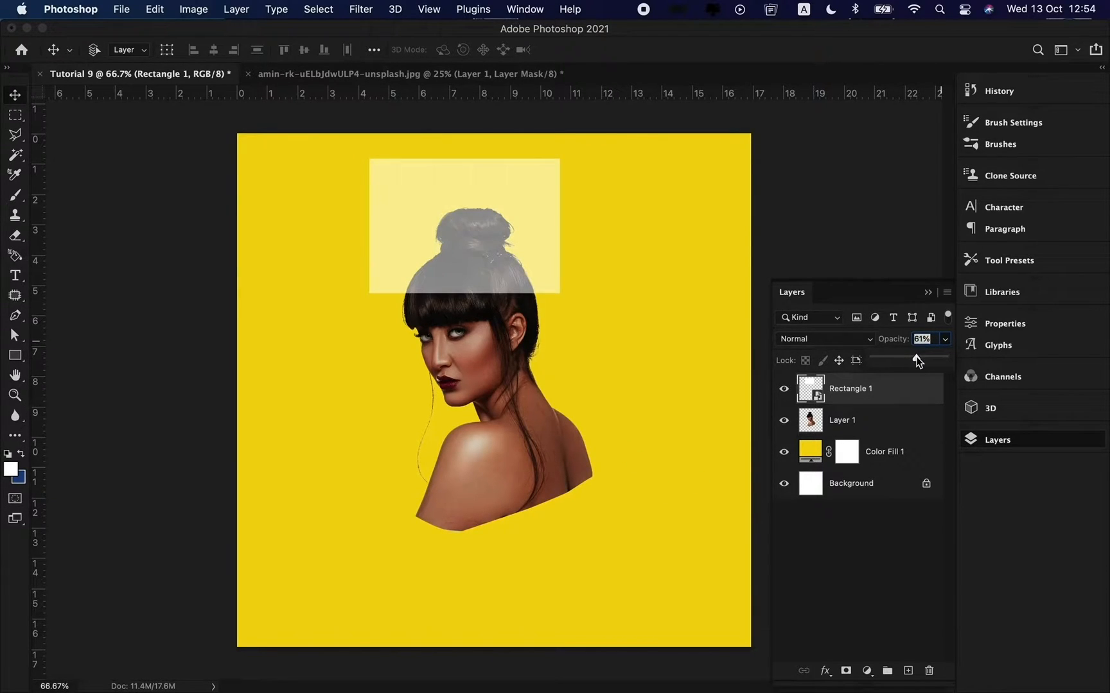
{"action": "left_click", "coordinate": [542, 252]}
{"action": "left_click_drag", "start_coordinate": [508, 263], "coordinate": [508, 253]}
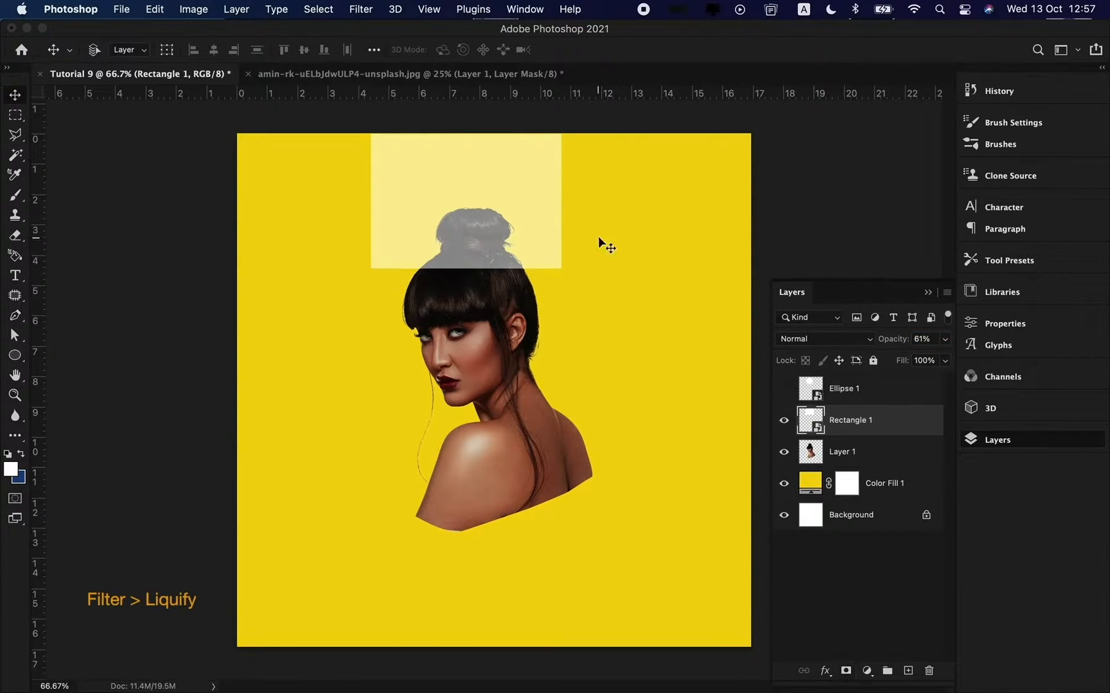
- Open the Liquify filter on the rectangle and show the mesh over an enlarged view of the hair
{"action": "left_click", "coordinate": [361, 9]}
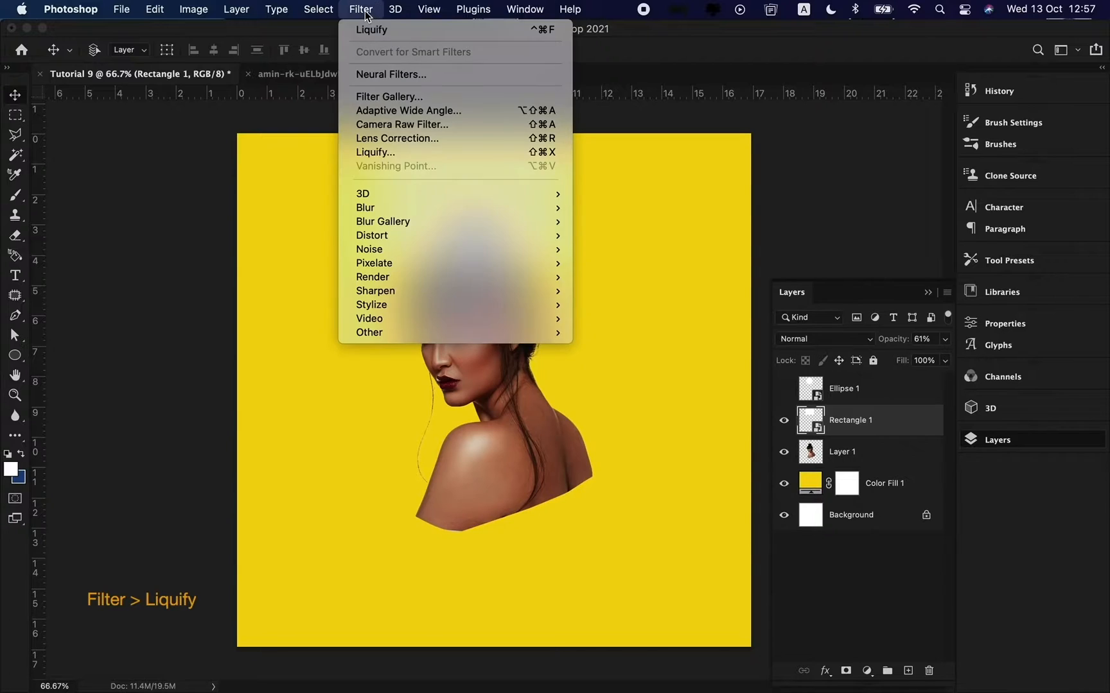
{"action": "left_click", "coordinate": [396, 150]}
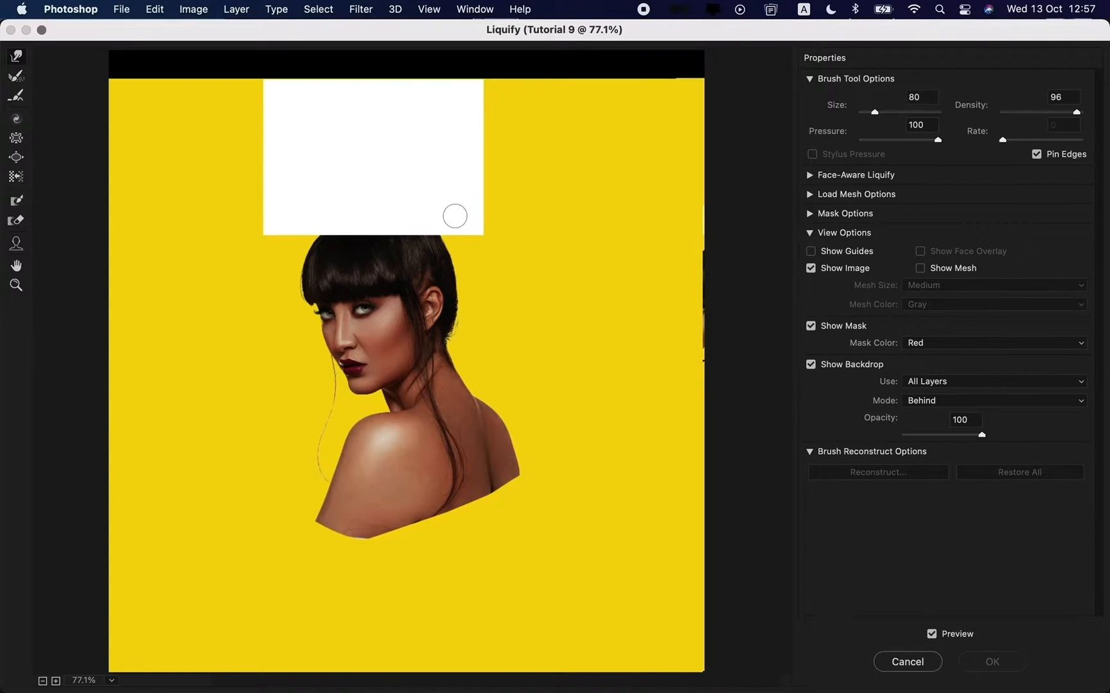
{"action": "key", "text": "super+plus"}
{"action": "key", "text": "super+plus"}
{"action": "mouse_move", "coordinate": [422, 185]}
{"action": "left_mouse_down"}
{"action": "mouse_move", "coordinate": [424, 680]}
{"action": "mouse_move", "coordinate": [424, 433]}
{"action": "left_mouse_up"}
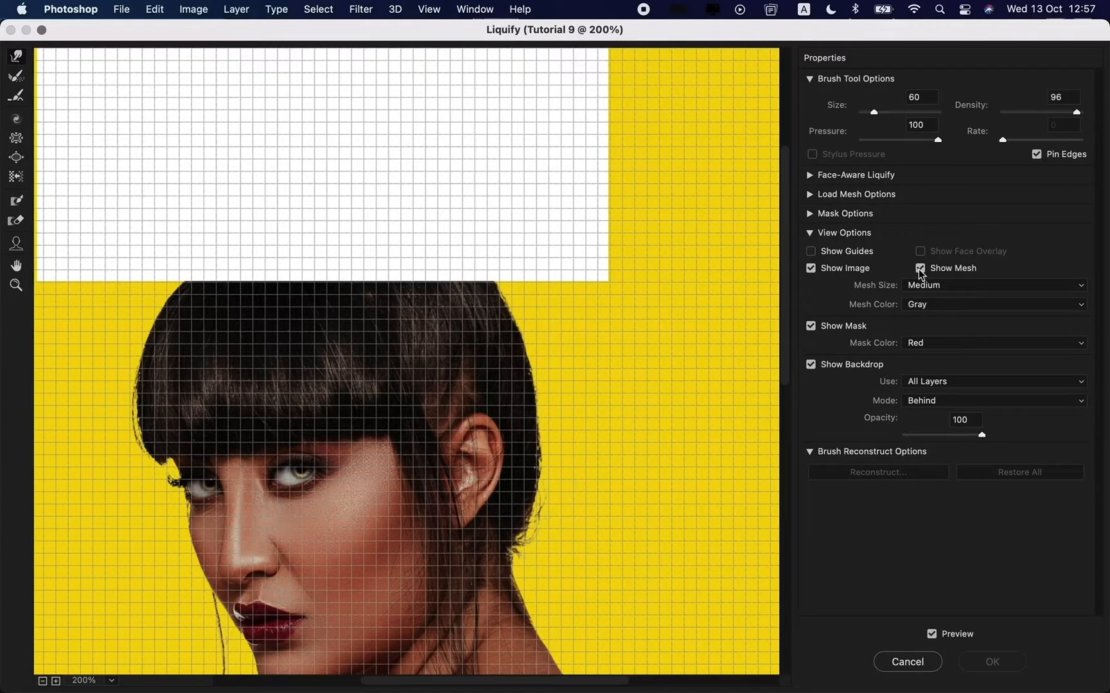
{"action": "left_click", "coordinate": [813, 253]}
- Pull six drips of varying length down from the rectangle's lower edge over the hair, using brush sizes 60, 80 and 50
{"action": "left_click_drag", "start_coordinate": [486, 279], "coordinate": [484, 384]}
{"action": "left_click_drag", "start_coordinate": [446, 255], "coordinate": [437, 367]}
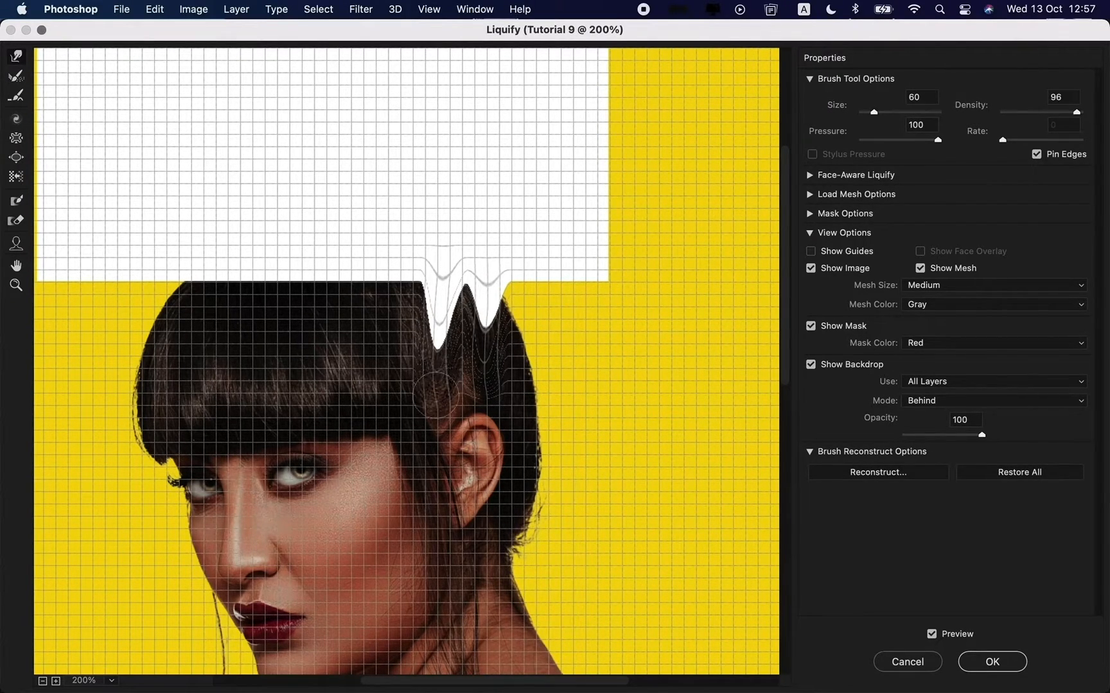
{"action": "key", "text": "bracketright"}
{"action": "left_click_drag", "start_coordinate": [379, 267], "coordinate": [373, 405]}
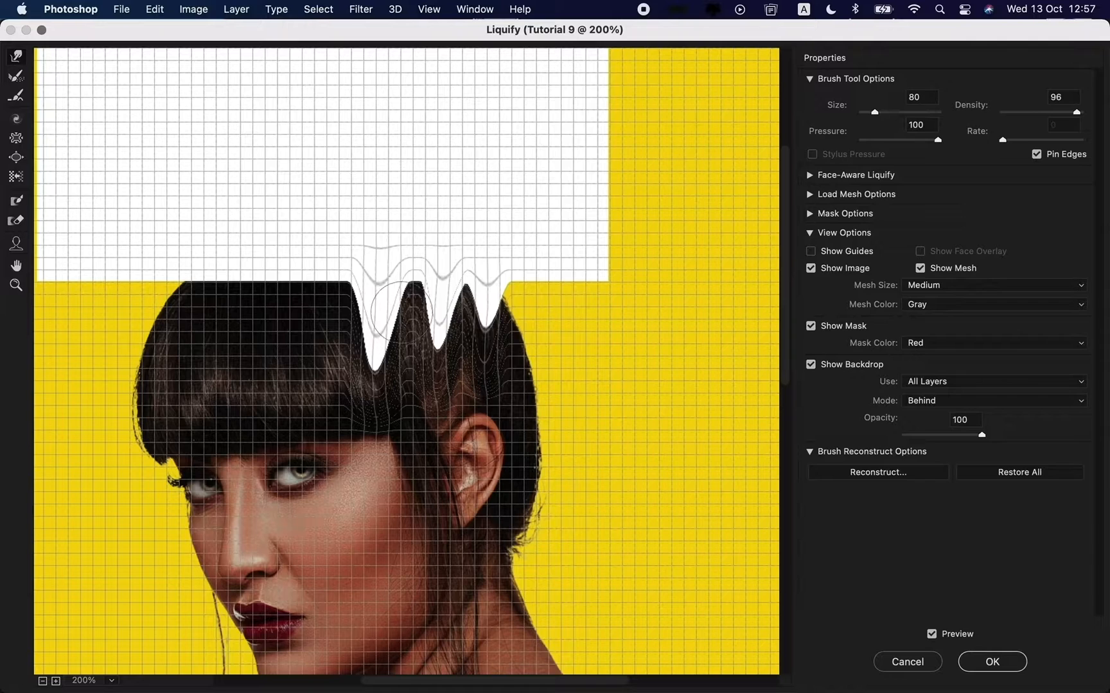
{"action": "left_click_drag", "start_coordinate": [319, 273], "coordinate": [316, 395]}
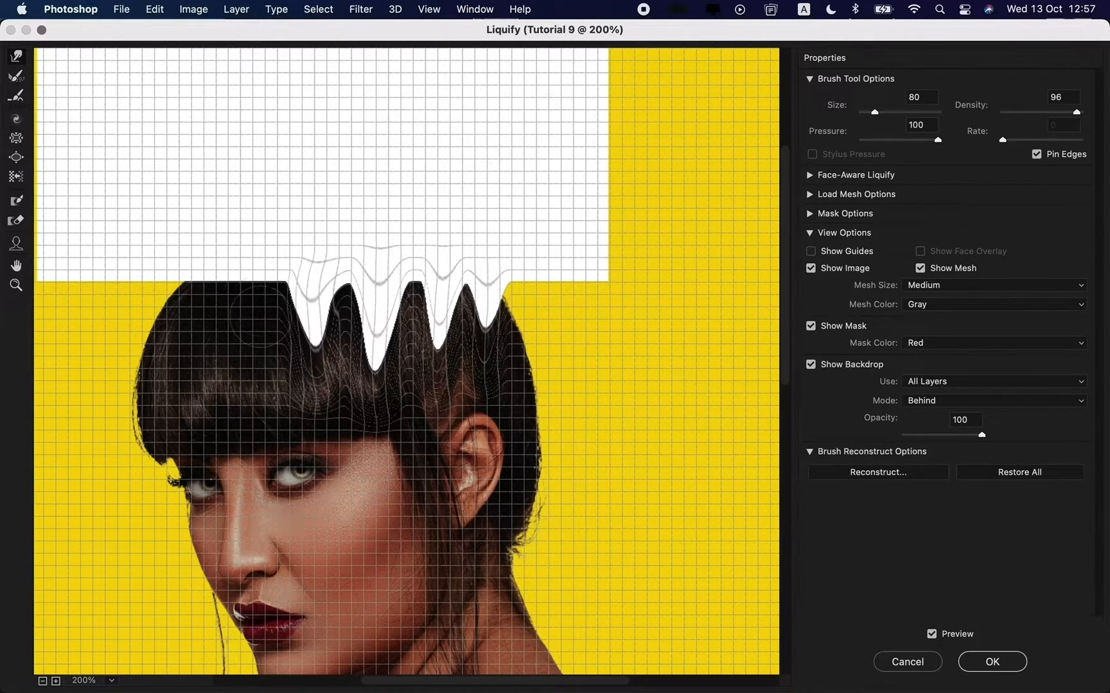
{"action": "left_click_drag", "start_coordinate": [249, 273], "coordinate": [248, 396]}
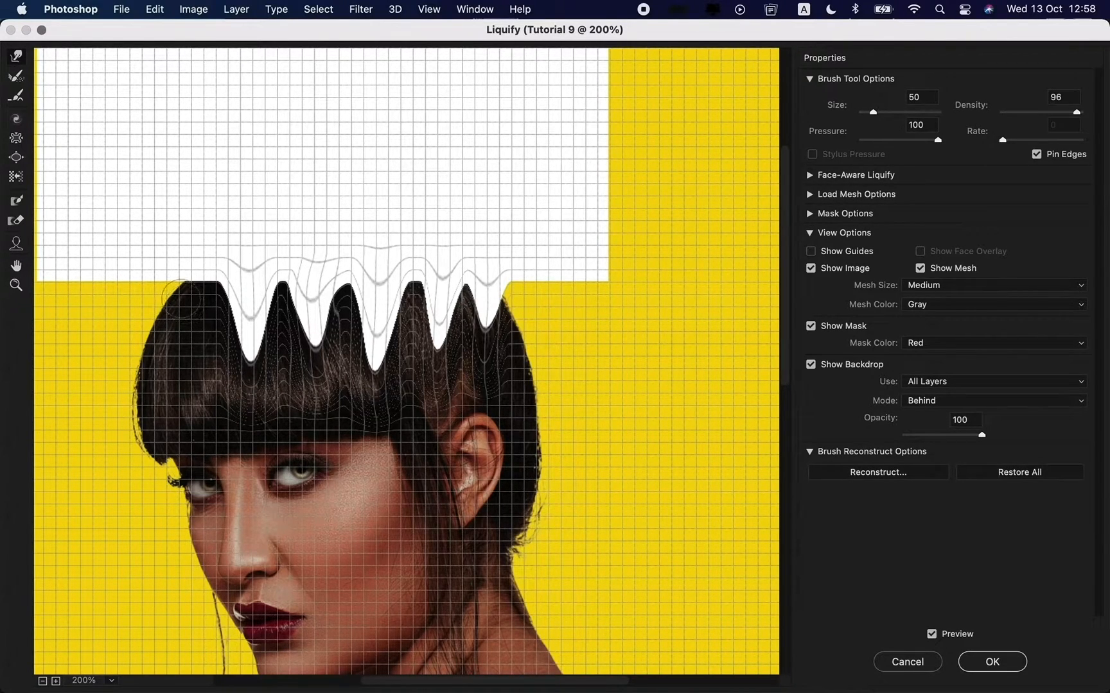
{"action": "left_click_drag", "start_coordinate": [183, 272], "coordinate": [190, 431]}
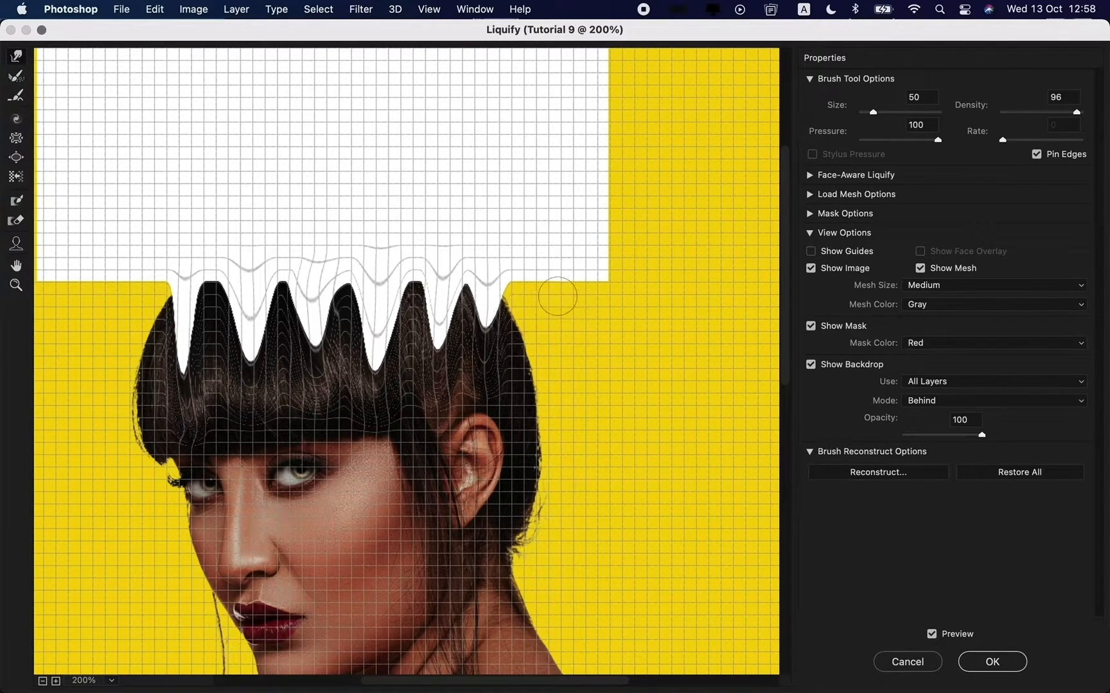
- Pull a short extra drip at the back edge of the hair, undo the attempt to lengthen it, and apply Liquify
{"action": "left_click_drag", "start_coordinate": [522, 277], "coordinate": [517, 382]}
{"action": "left_click_drag", "start_coordinate": [527, 293], "coordinate": [512, 425]}
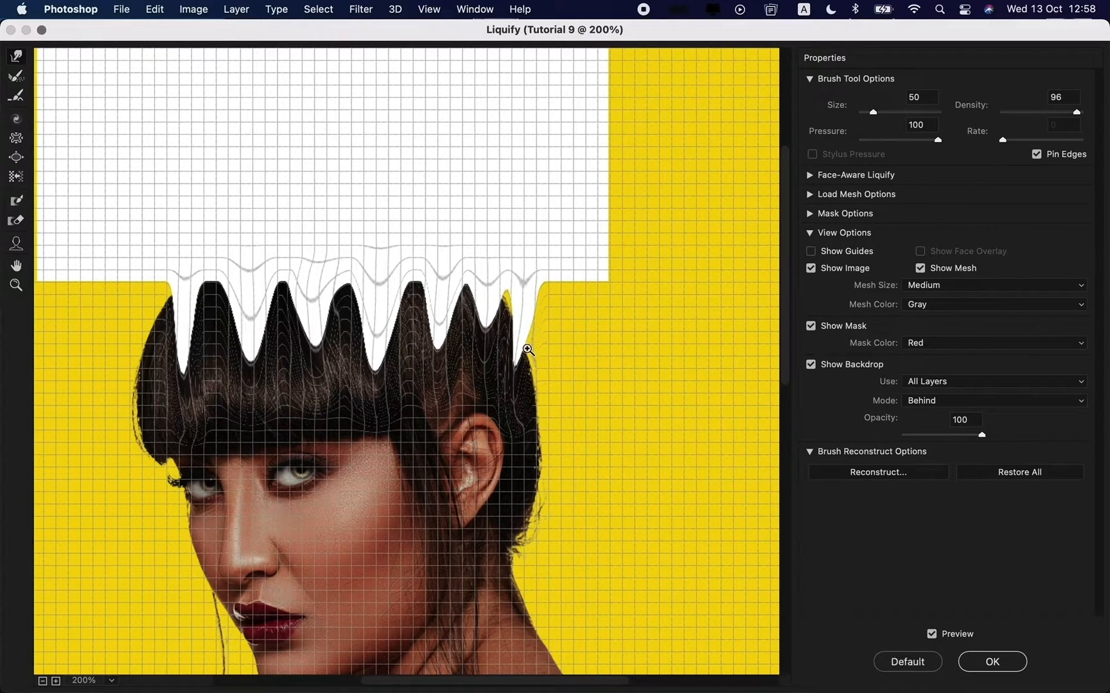
{"action": "key", "text": "super+z"}
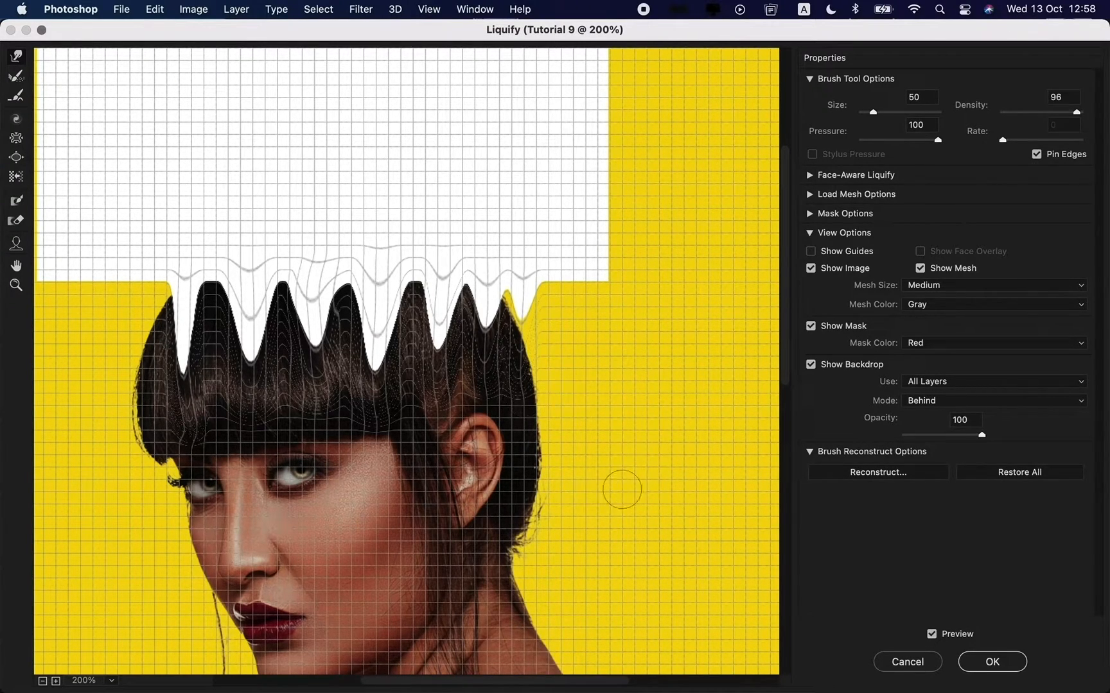
{"action": "left_click", "coordinate": [993, 662]}
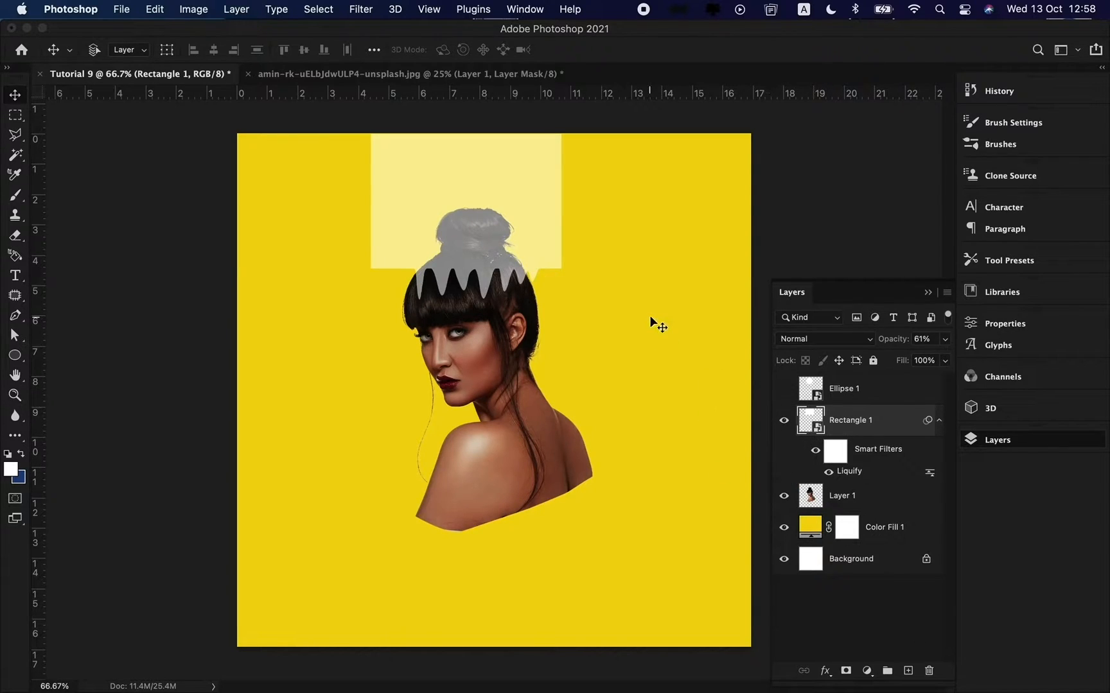
- Move the dripping rectangle slightly down over the hair and select the area outside it with the Magic Wand
{"action": "left_click_drag", "start_coordinate": [518, 246], "coordinate": [528, 276]}
{"action": "key", "text": "super+plus"}
{"action": "key", "text": "super+plus"}
{"action": "scroll", "coordinate": [528, 277], "scroll_direction": "up", "scroll_amount": 7}
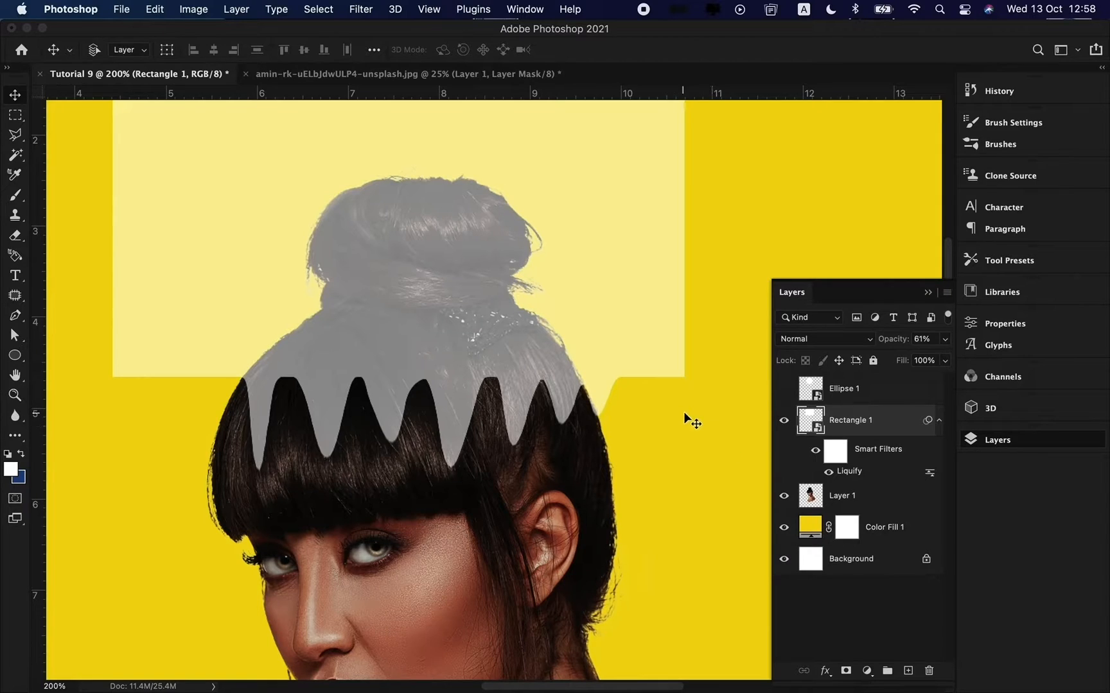
{"action": "key", "text": "w"}
{"action": "left_click", "coordinate": [654, 417]}
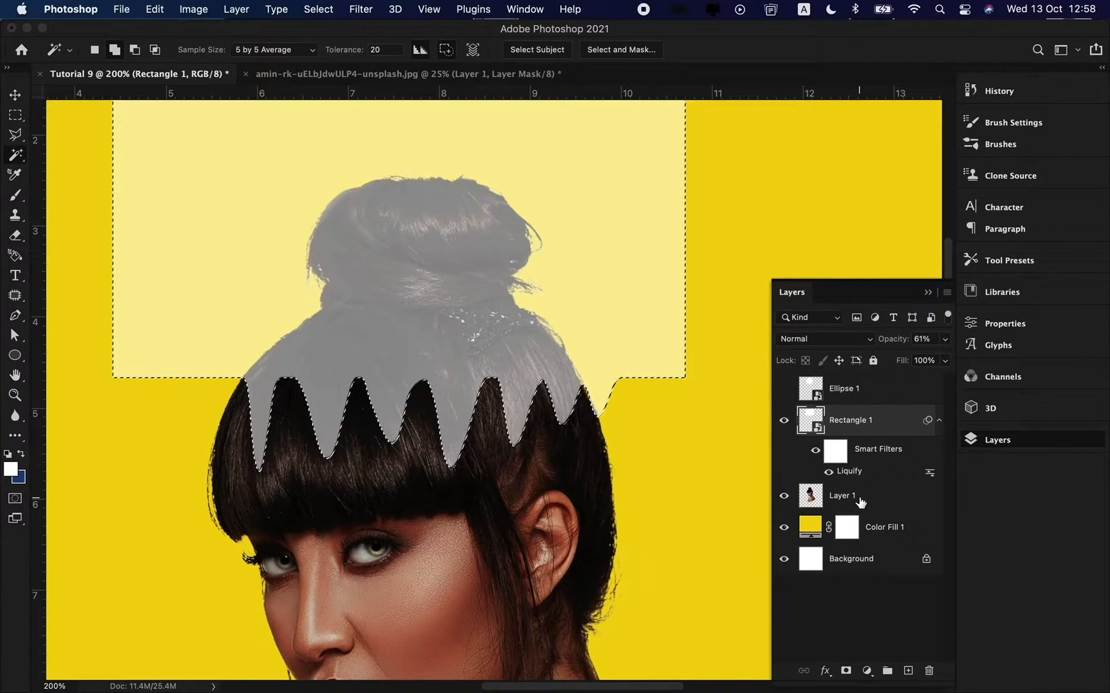
{"action": "key", "text": "super+minus"}
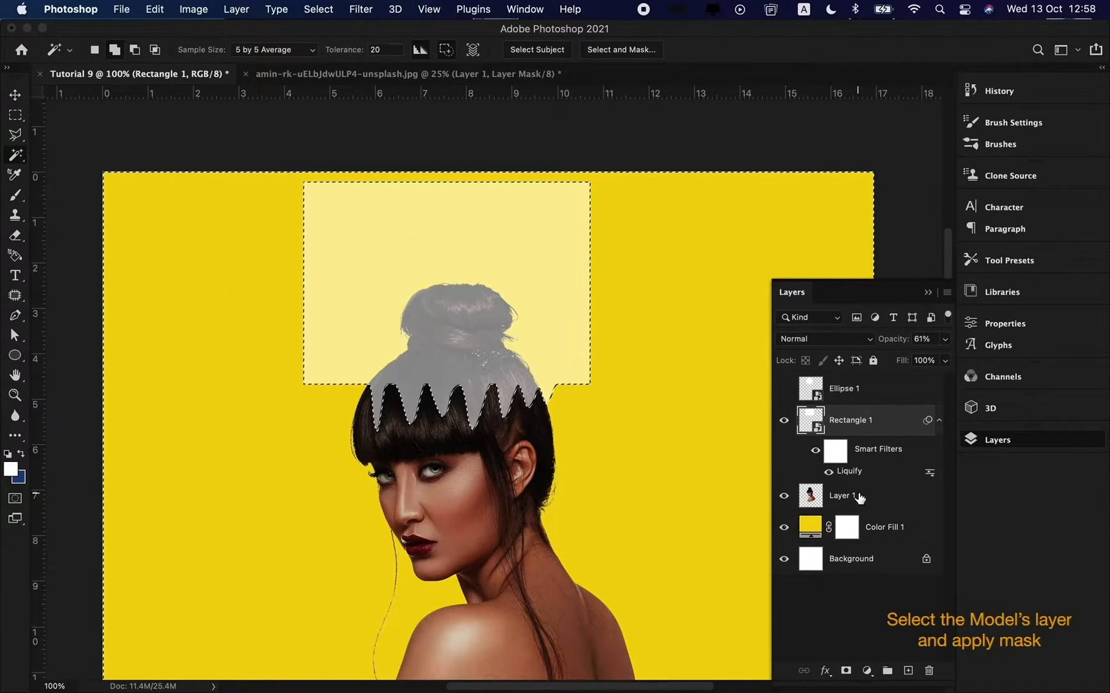
- Apply a layer mask to the woman's layer to cut away the dripping shape, and hide the rectangle layer
{"action": "left_click", "coordinate": [859, 498]}
{"action": "left_click", "coordinate": [846, 671]}
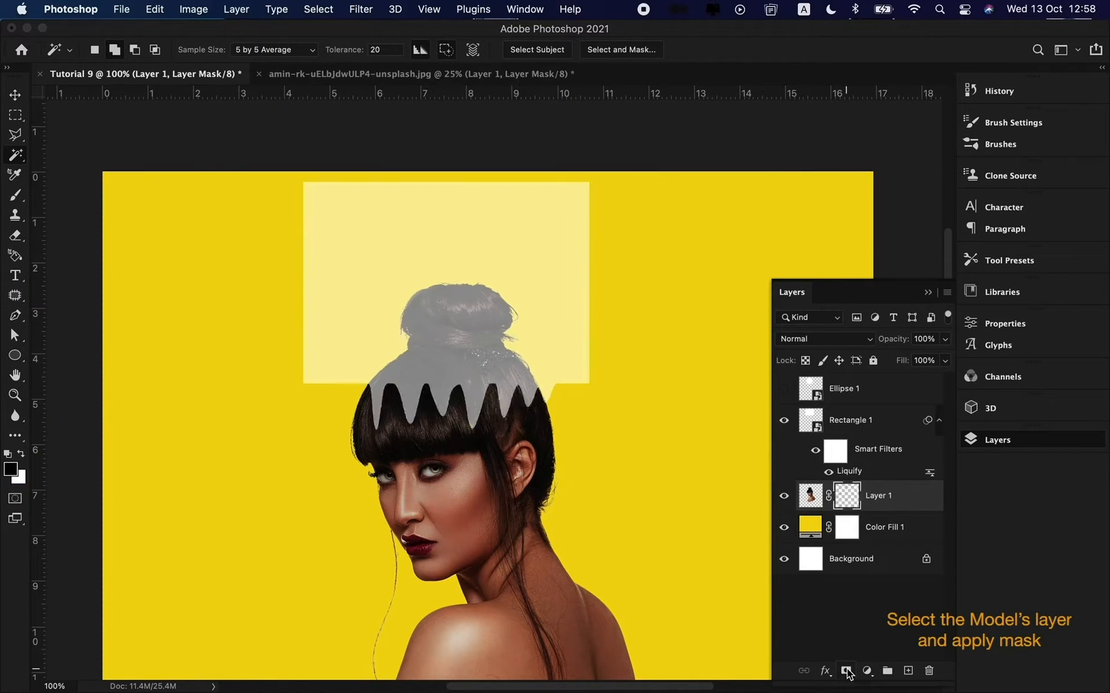
{"action": "left_click", "coordinate": [783, 421]}
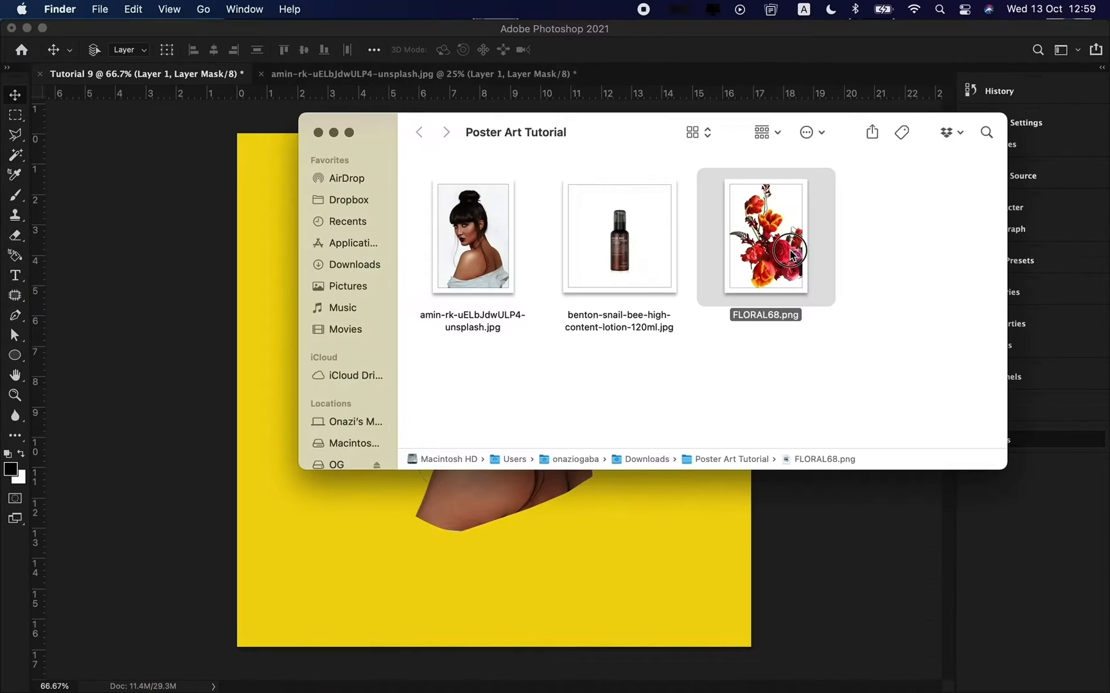
- Place FLORAL68.png scaled to 4.73% over the head and move it behind the woman's layer so the flowers rise from the hair
{"action": "left_click_drag", "start_coordinate": [767, 250], "coordinate": [604, 529]}
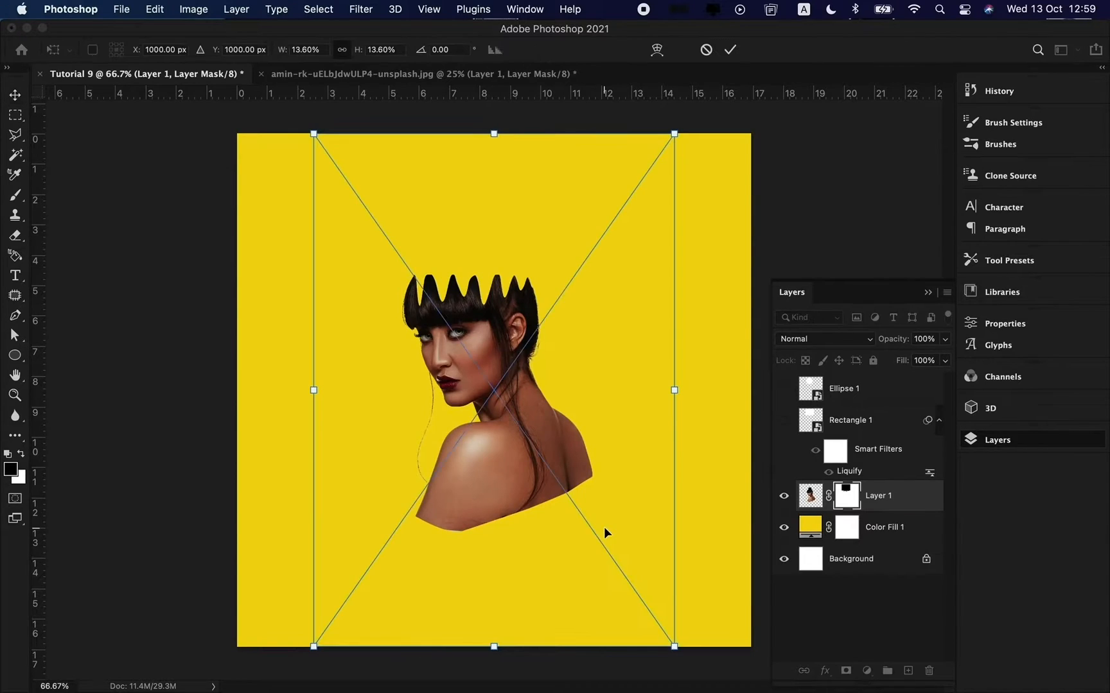
{"action": "left_click_drag", "start_coordinate": [675, 646], "coordinate": [480, 371]}
{"action": "left_click_drag", "start_coordinate": [470, 300], "coordinate": [519, 328]}
{"action": "left_click_drag", "start_coordinate": [363, 159], "coordinate": [391, 200]}
{"action": "left_click_drag", "start_coordinate": [458, 294], "coordinate": [450, 276]}
{"action": "left_click_drag", "start_coordinate": [383, 184], "coordinate": [396, 201]}
{"action": "left_click_drag", "start_coordinate": [457, 276], "coordinate": [447, 255]}
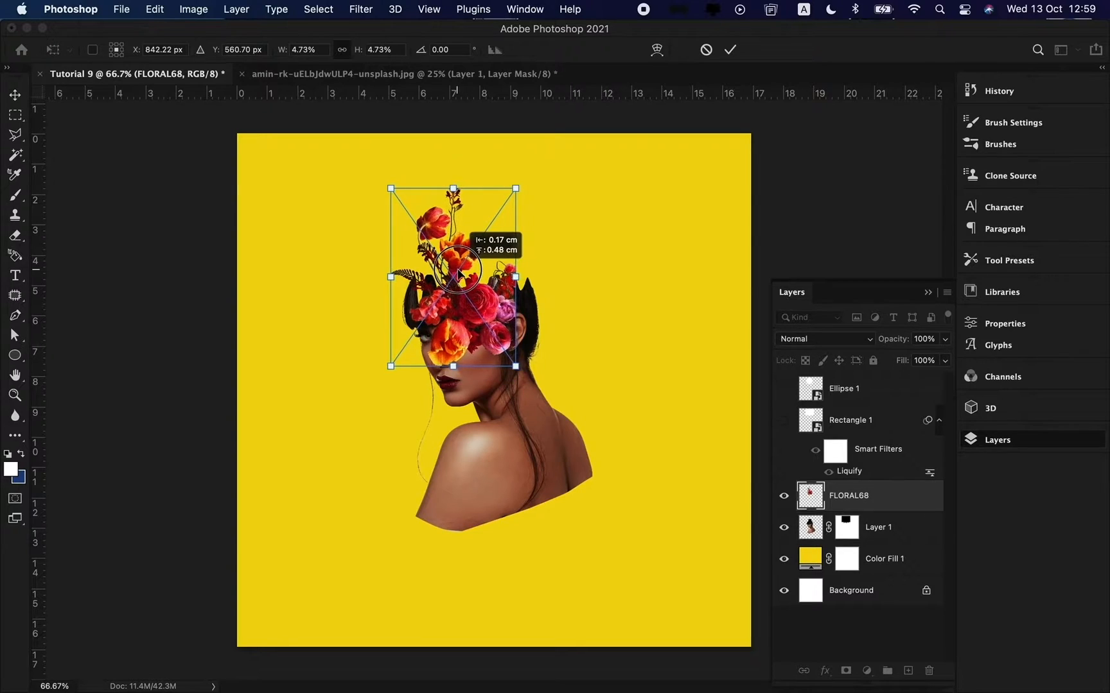
{"action": "key", "text": "Return"}
{"action": "key", "text": "super+bracketleft"}
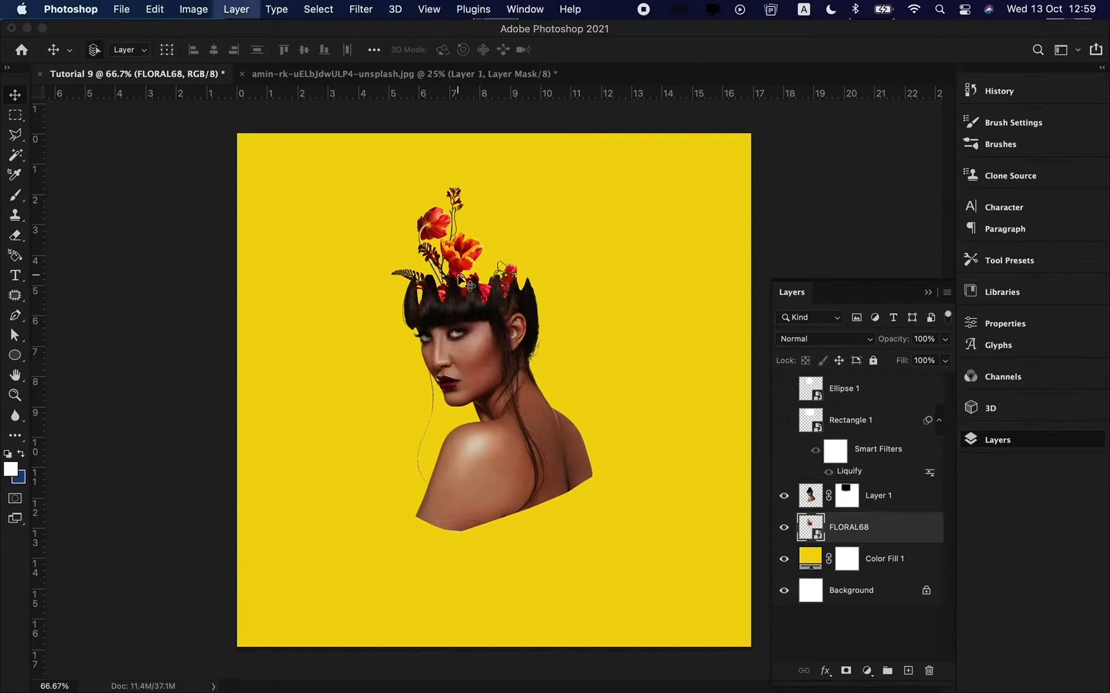
{"action": "left_click_drag", "start_coordinate": [493, 292], "coordinate": [471, 274]}
- Duplicate the FLORAL68 layer and flip the copy horizontally
{"action": "key", "text": "super+equal"}
{"action": "key", "text": "super+equal"}
{"action": "scroll", "coordinate": [471, 273], "scroll_direction": "up", "scroll_amount": 3}
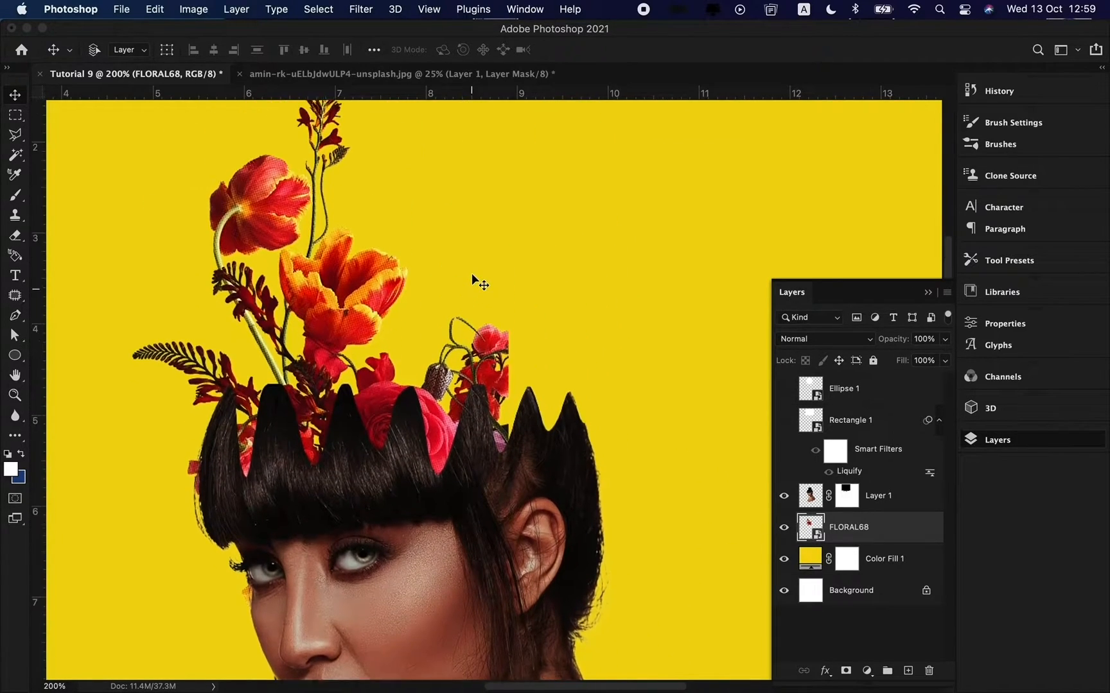
{"action": "scroll", "coordinate": [471, 273], "scroll_direction": "up", "scroll_amount": 2}
{"action": "key", "text": "super+j"}
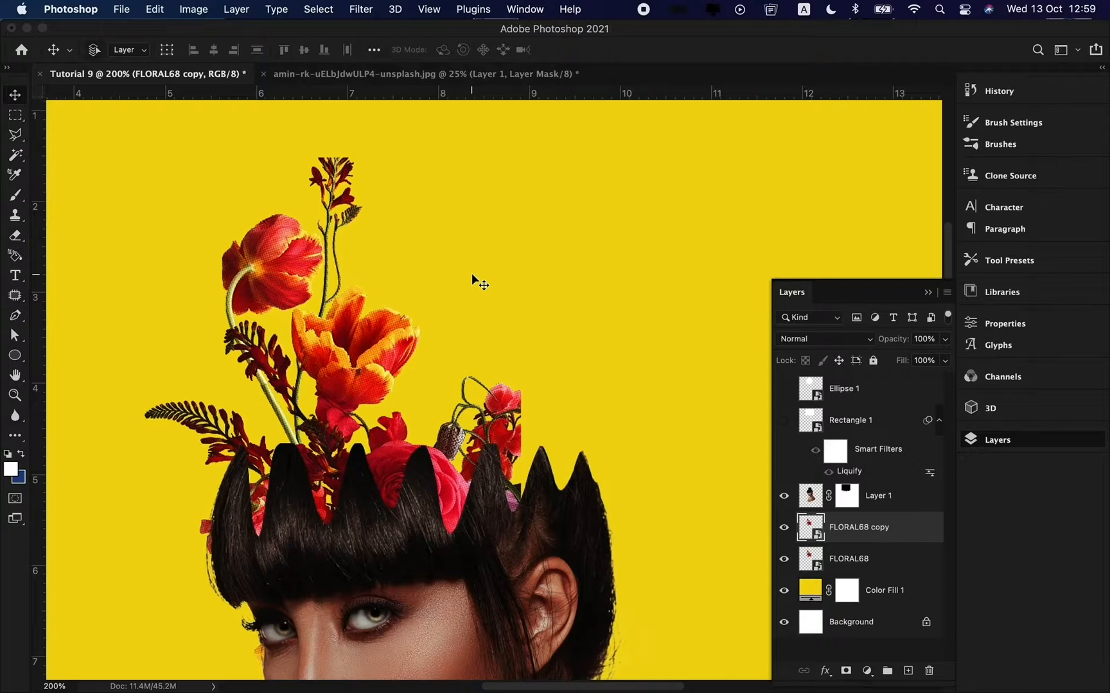
{"action": "key", "text": "super+t"}
{"action": "right_click", "coordinate": [418, 350]}
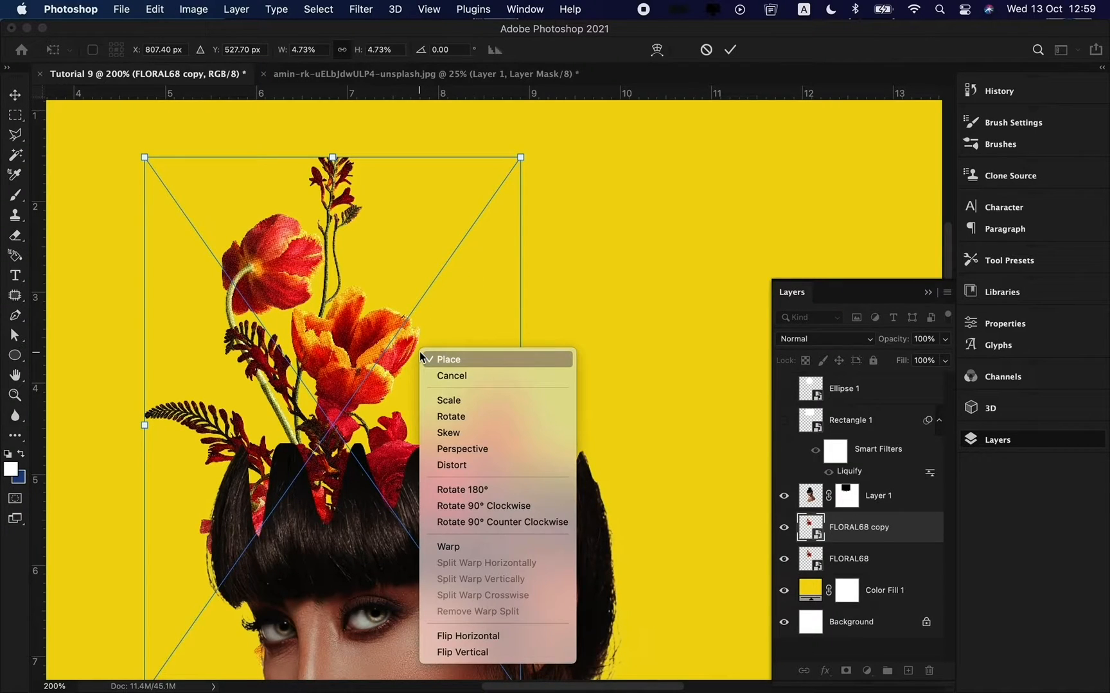
{"action": "left_click", "coordinate": [460, 632]}
{"action": "key", "text": "super+minus"}
{"action": "key", "text": "super+minus"}
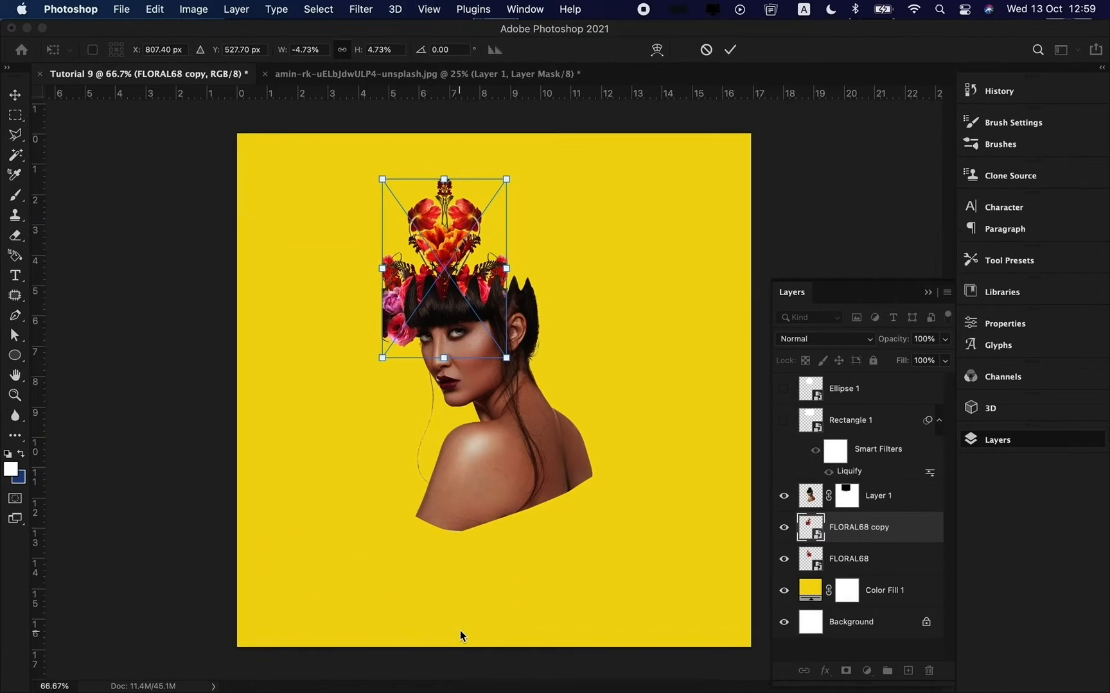
{"action": "key", "text": "Return"}
- Scale the flipped flower copy down and move it toward the back of the woman's head
{"action": "key", "text": "super+t"}
{"action": "left_click_drag", "start_coordinate": [383, 176], "coordinate": [405, 210]}
{"action": "left_click_drag", "start_coordinate": [449, 259], "coordinate": [493, 251]}
{"action": "mouse_move", "coordinate": [552, 212]}
{"action": "left_mouse_down"}
{"action": "mouse_move", "coordinate": [572, 193]}
{"action": "mouse_move", "coordinate": [565, 209]}
{"action": "left_mouse_up"}
{"action": "key", "text": "Return"}
- Add a new empty layer between the flower copy and the woman's layer
{"action": "key", "text": "super+equal"}
{"action": "key", "text": "super+equal"}
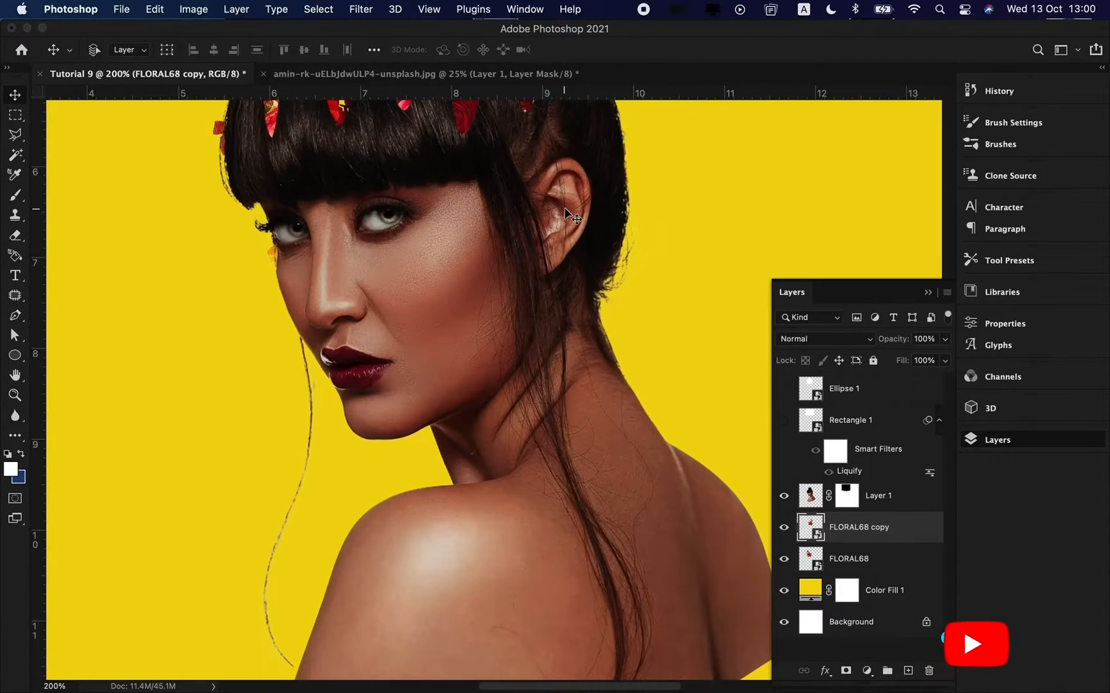
{"action": "scroll", "coordinate": [565, 216], "scroll_direction": "up", "scroll_amount": 5}
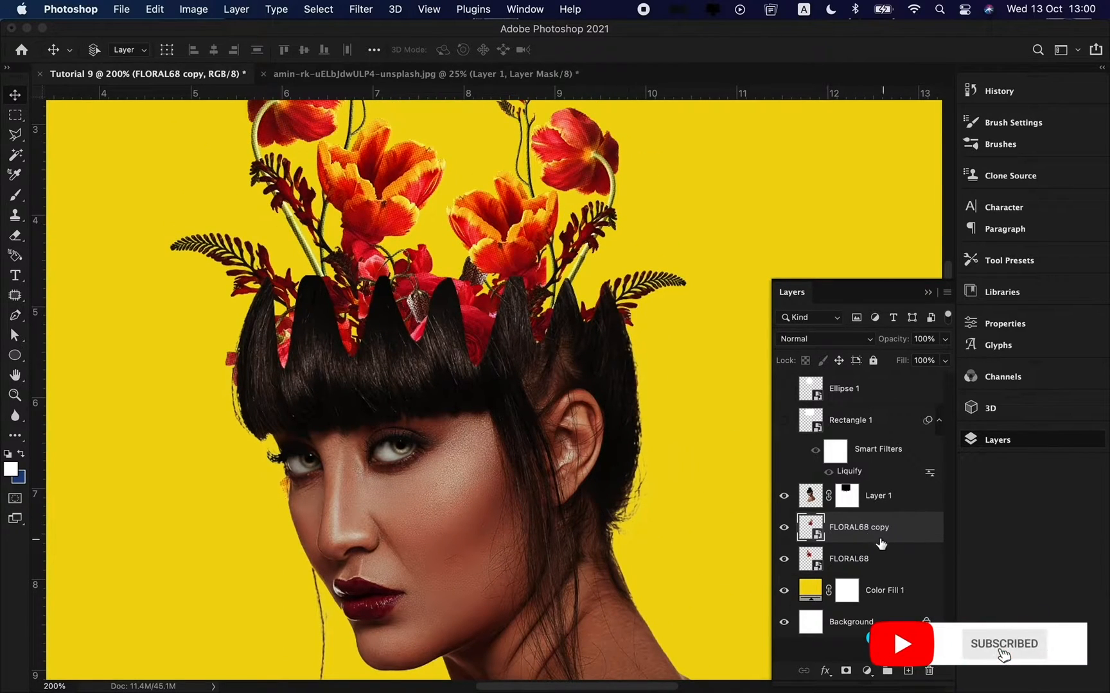
{"action": "key", "text": "super+shift+n"}
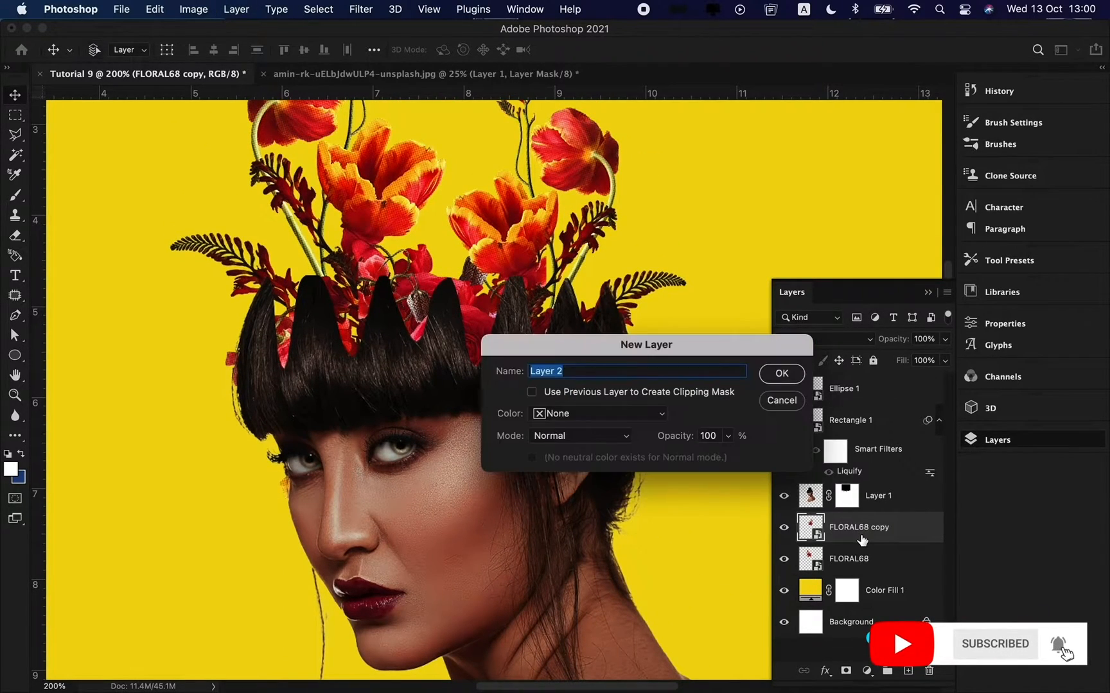
{"action": "key", "text": "Return"}
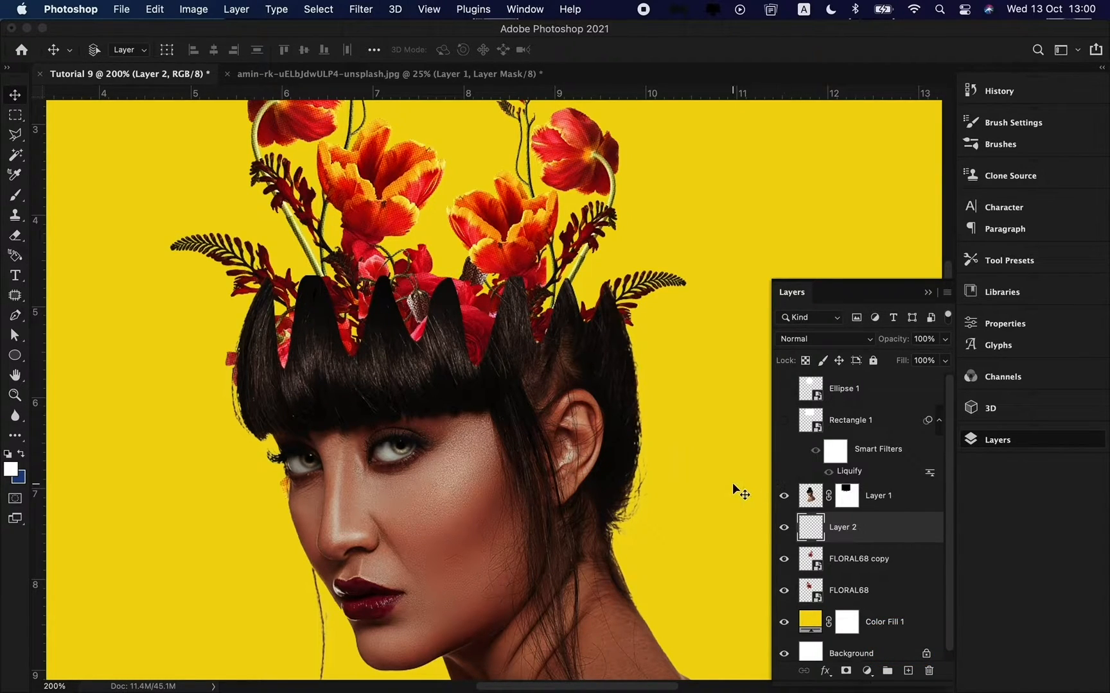
- Brush soft strokes across the flower bases between the hair spikes on the new layer, using the sampled background yellow
{"action": "key", "text": "b"}
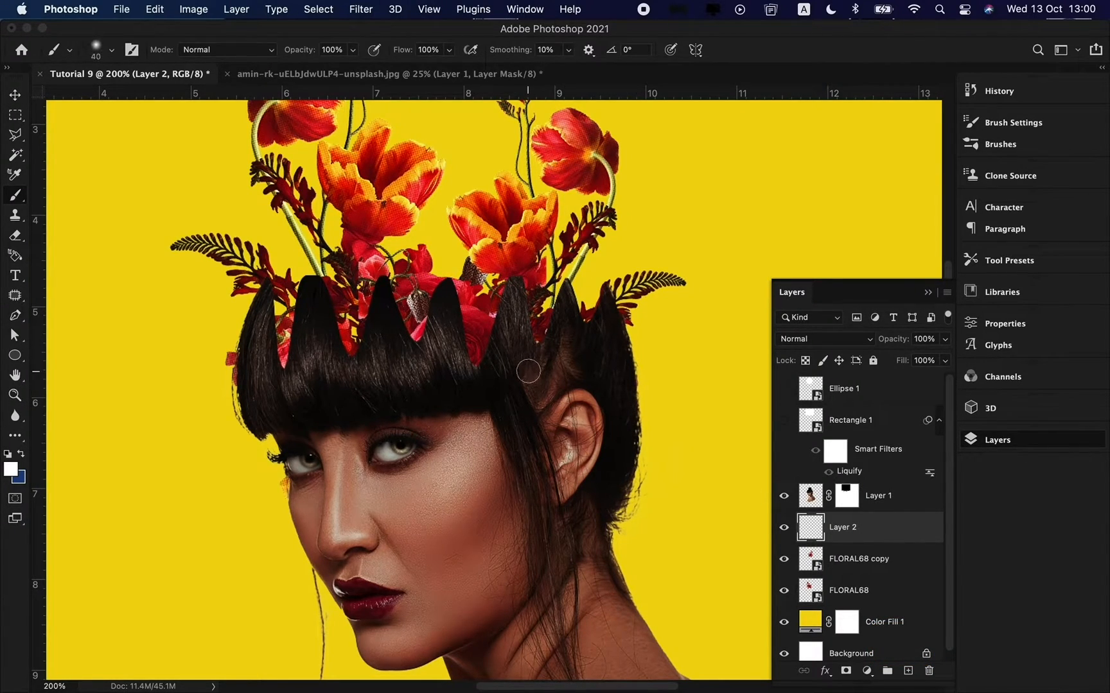
{"action": "left_click", "coordinate": [473, 370]}
{"action": "left_click_drag", "start_coordinate": [454, 366], "coordinate": [317, 367]}
{"action": "left_click", "coordinate": [713, 335], "text": "alt"}
{"action": "mouse_move", "coordinate": [515, 339]}
{"action": "left_mouse_down"}
{"action": "mouse_move", "coordinate": [472, 373]}
{"action": "mouse_move", "coordinate": [447, 364]}
{"action": "mouse_move", "coordinate": [413, 373]}
{"action": "mouse_move", "coordinate": [421, 357]}
{"action": "mouse_move", "coordinate": [366, 358]}
{"action": "mouse_move", "coordinate": [287, 385]}
{"action": "left_mouse_up"}
- Lower the opacity of the painted Layer 2 to 42%
{"action": "key", "text": "super+0"}
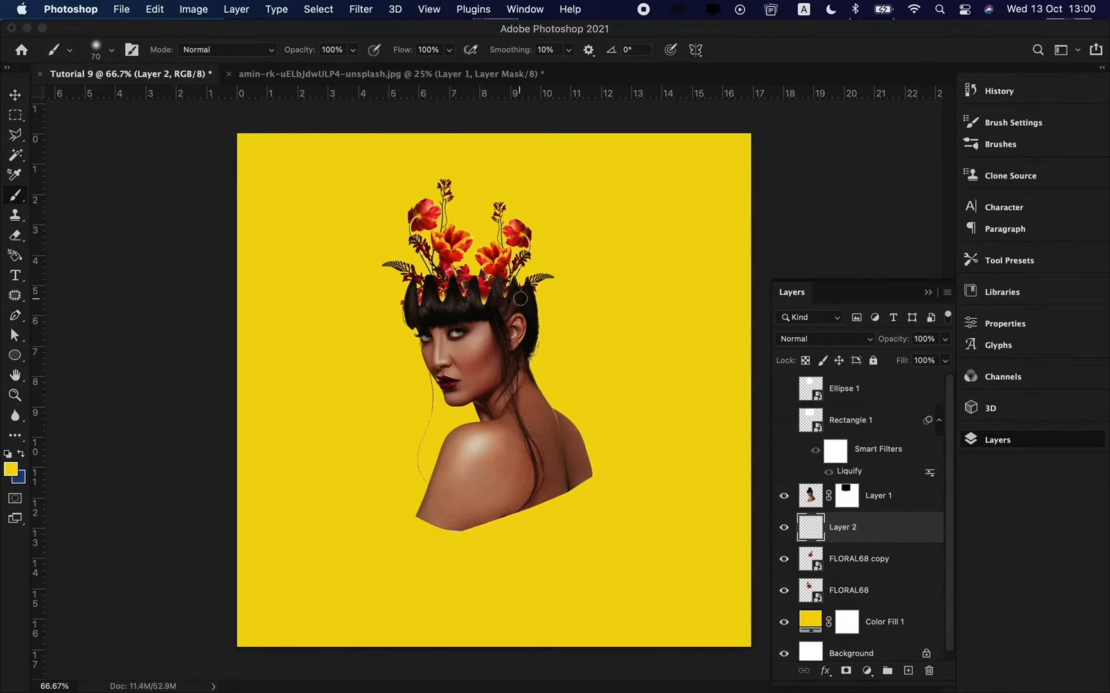
{"action": "left_click", "coordinate": [948, 343]}
{"action": "left_click_drag", "start_coordinate": [910, 357], "coordinate": [902, 358]}
{"action": "key", "text": "v"}
- Start a text layer beside the woman's chin with the trial character 5 and set its font to Basics Serif Free
{"action": "key", "text": "t"}
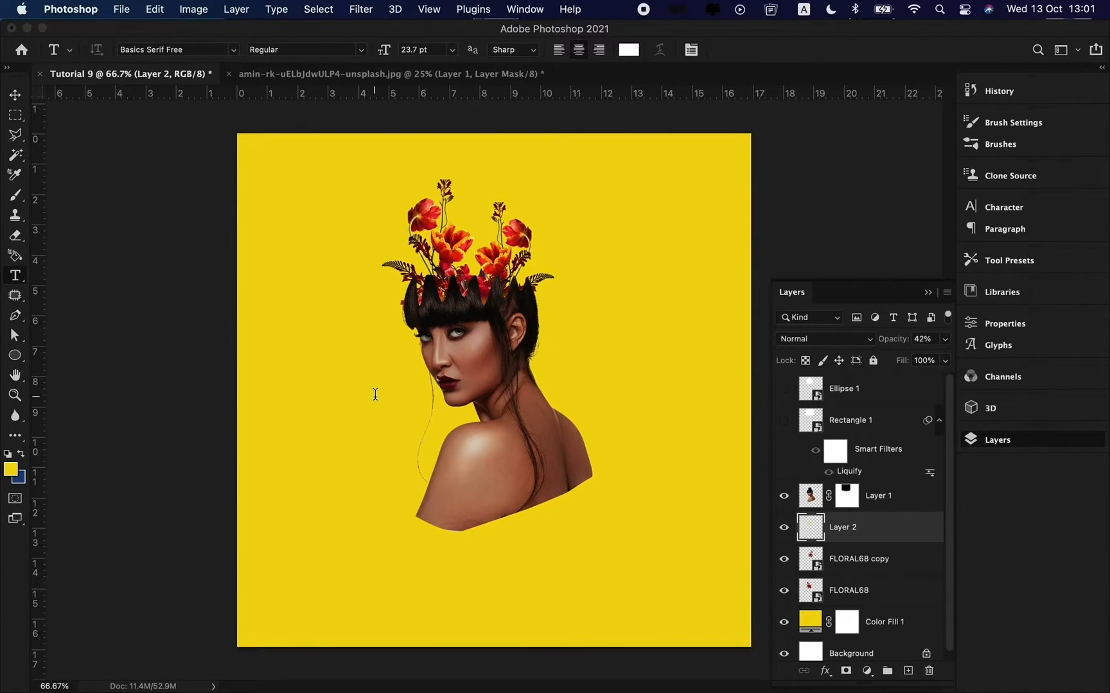
{"action": "left_click", "coordinate": [375, 393]}
{"action": "type", "text": "5"}
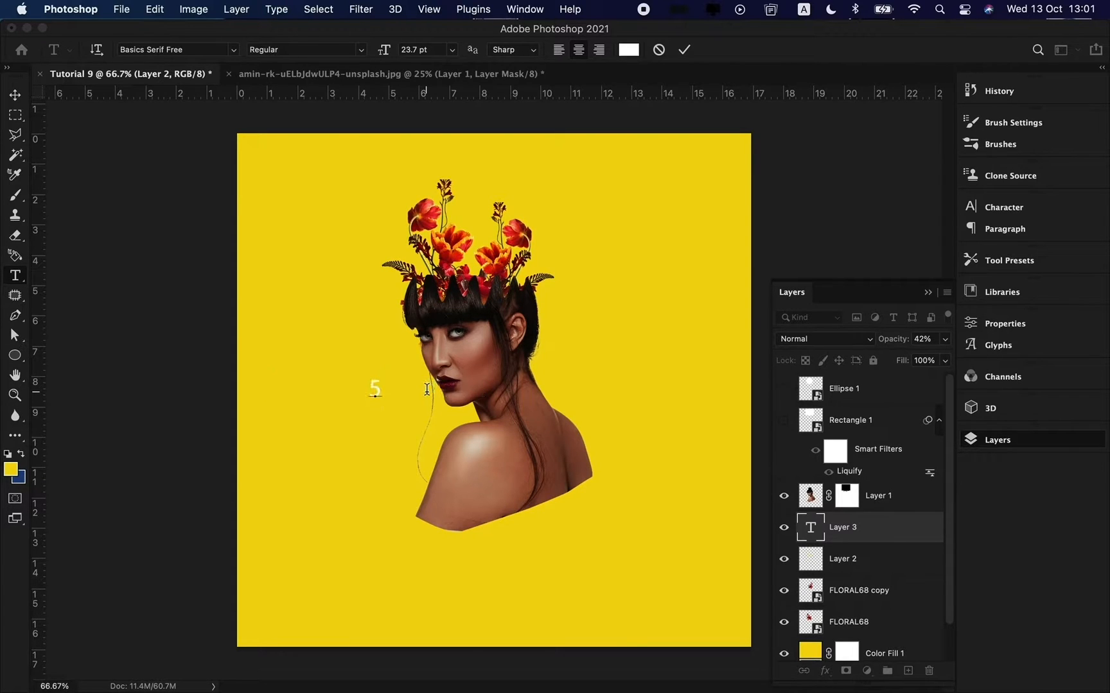
{"action": "key", "text": "super+a"}
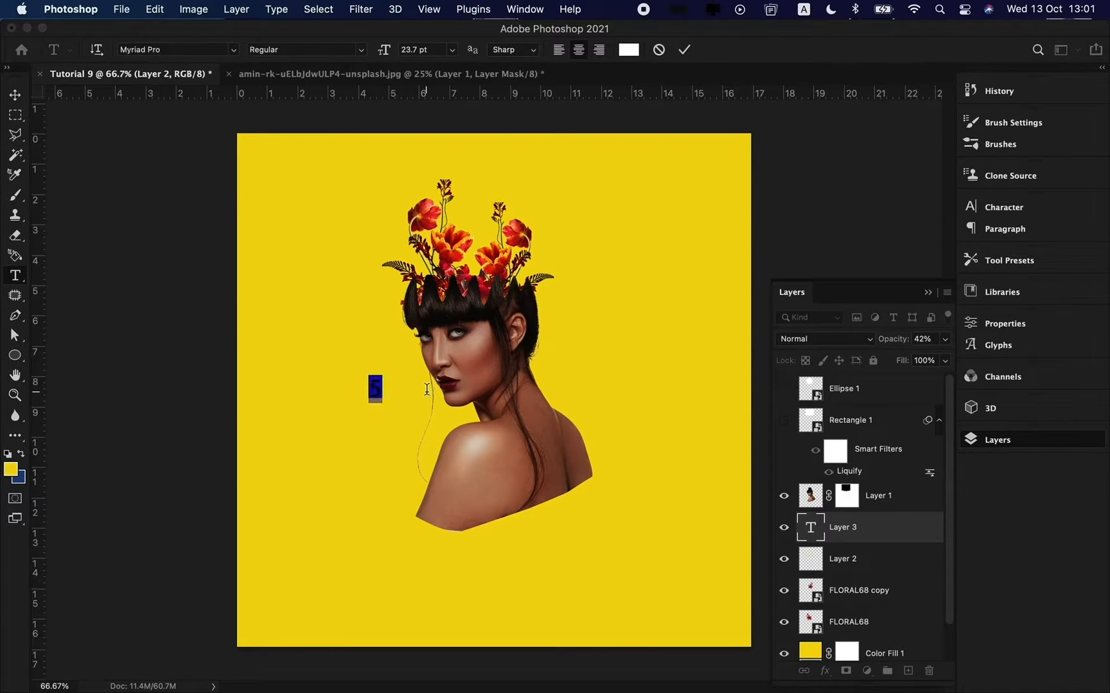
{"action": "left_click", "coordinate": [234, 50]}
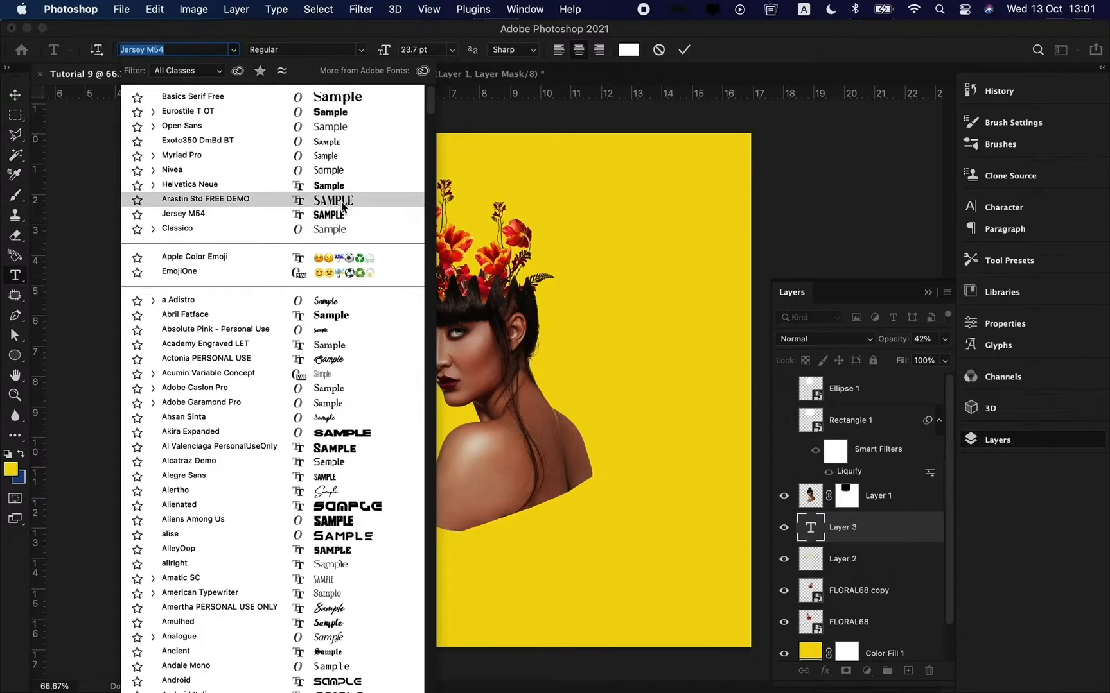
{"action": "scroll", "coordinate": [310, 451], "scroll_direction": "down", "scroll_amount": 3}
{"action": "scroll", "coordinate": [310, 451], "scroll_direction": "down", "scroll_amount": 5}
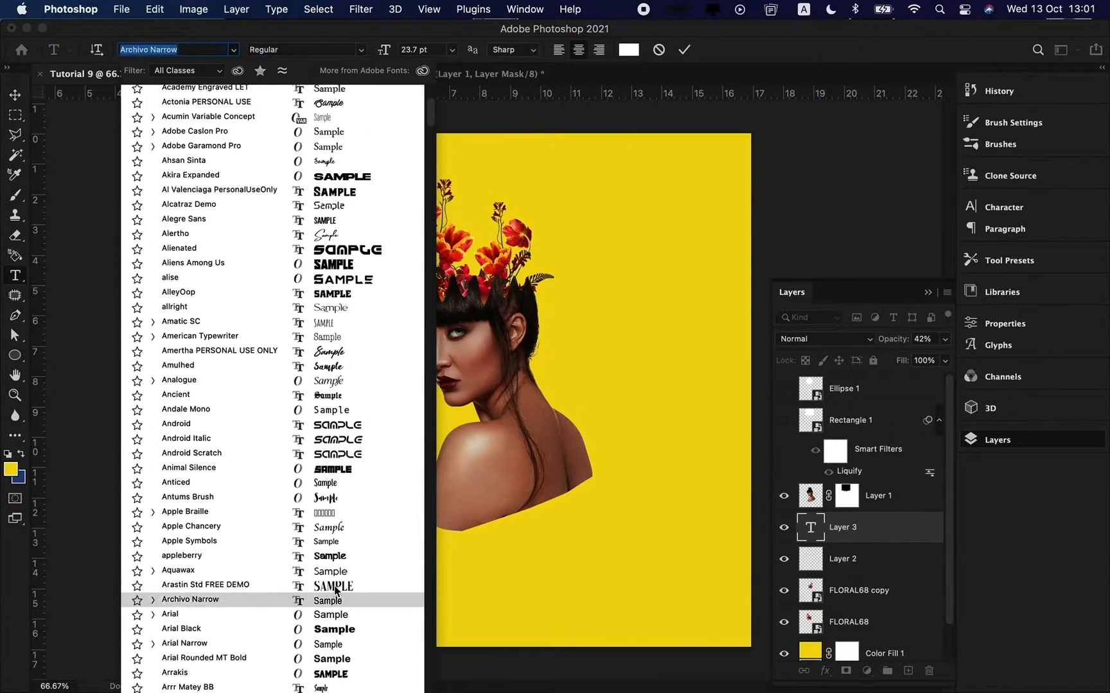
{"action": "scroll", "coordinate": [336, 591], "scroll_direction": "down", "scroll_amount": 6}
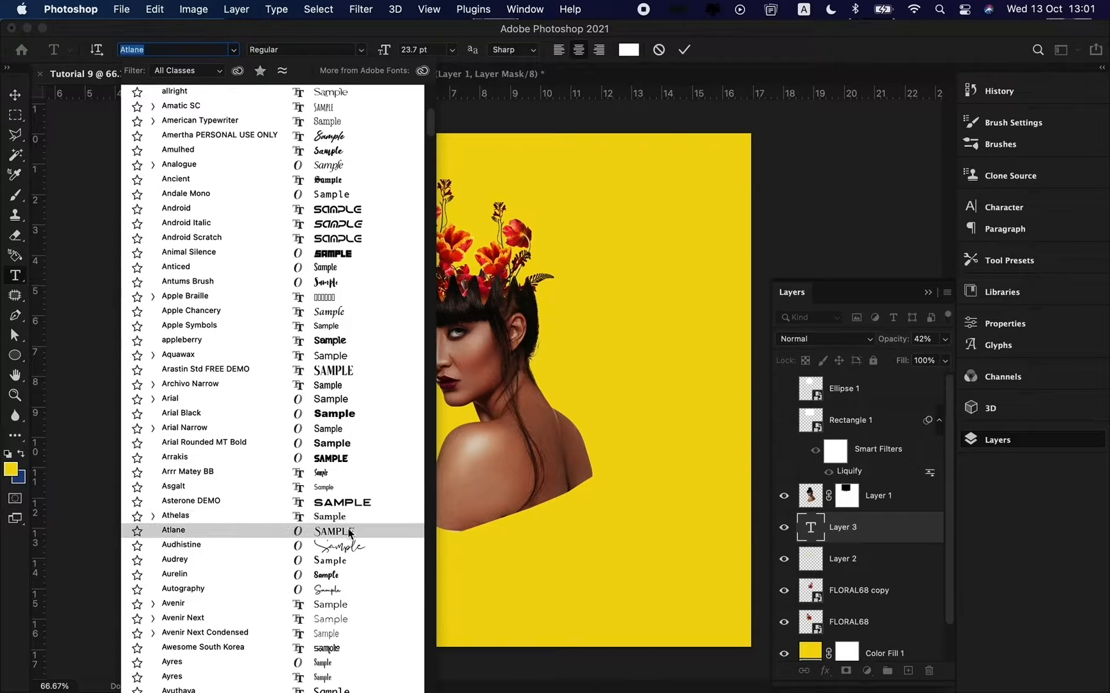
{"action": "scroll", "coordinate": [349, 533], "scroll_direction": "down", "scroll_amount": 6}
{"action": "scroll", "coordinate": [350, 533], "scroll_direction": "down", "scroll_amount": 3}
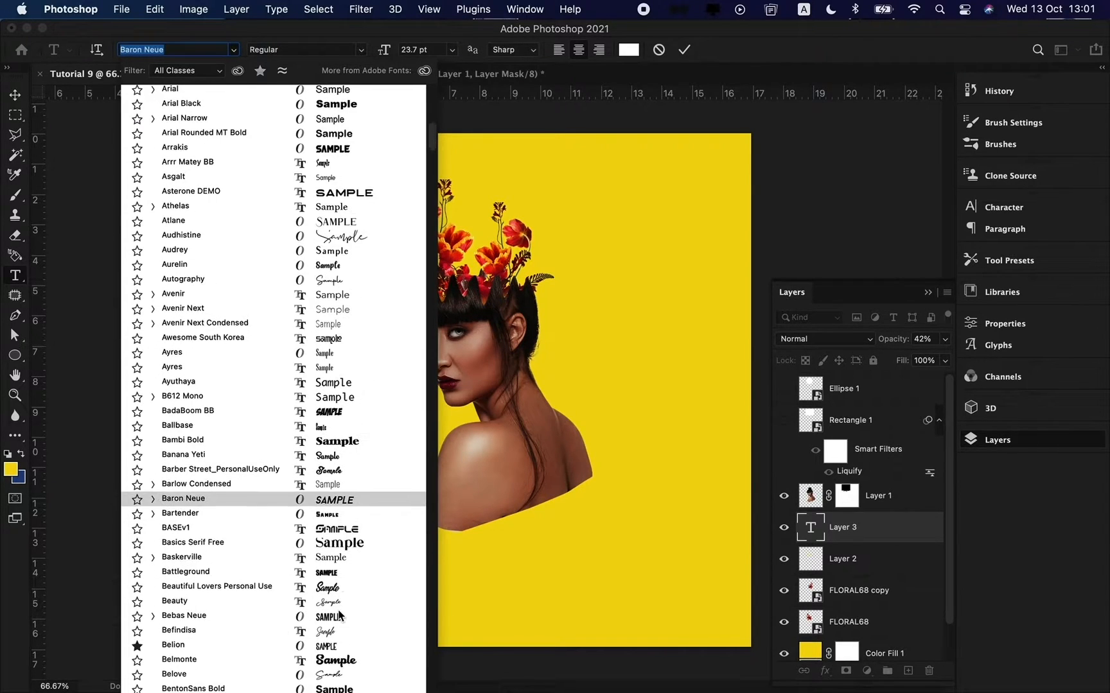
{"action": "left_click", "coordinate": [346, 545]}
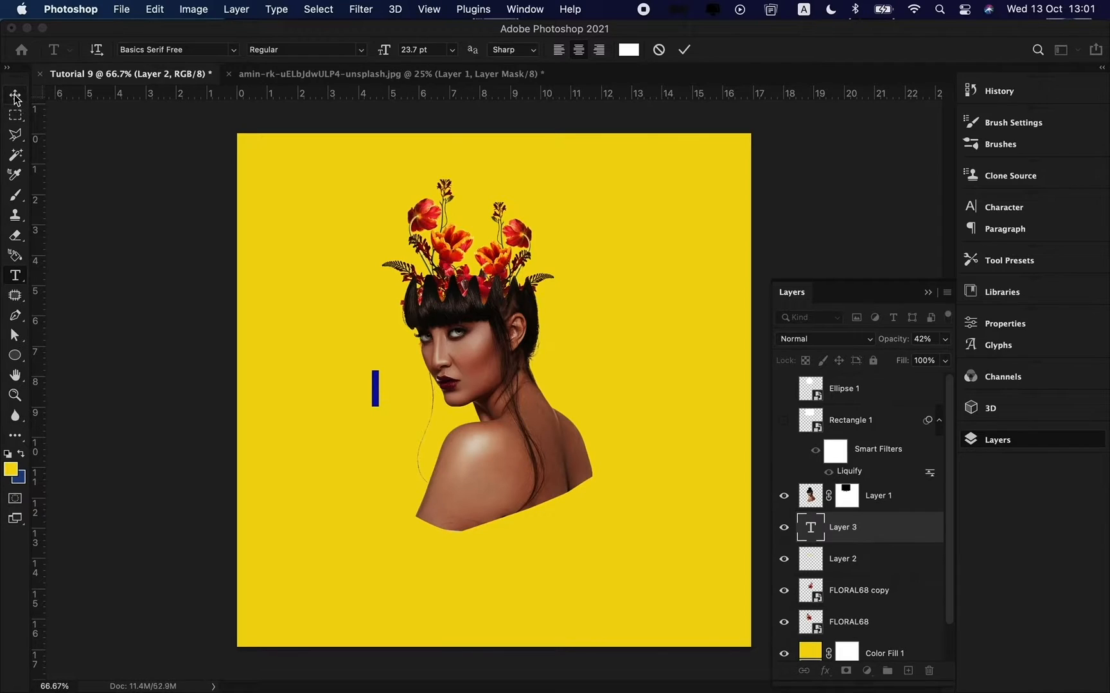
- Replace the trial character with B and enlarge the letter to about 188 pt behind the woman's face and shoulder
{"action": "type", "text": "B"}
{"action": "left_click", "coordinate": [17, 98]}
{"action": "key", "text": "super+t"}
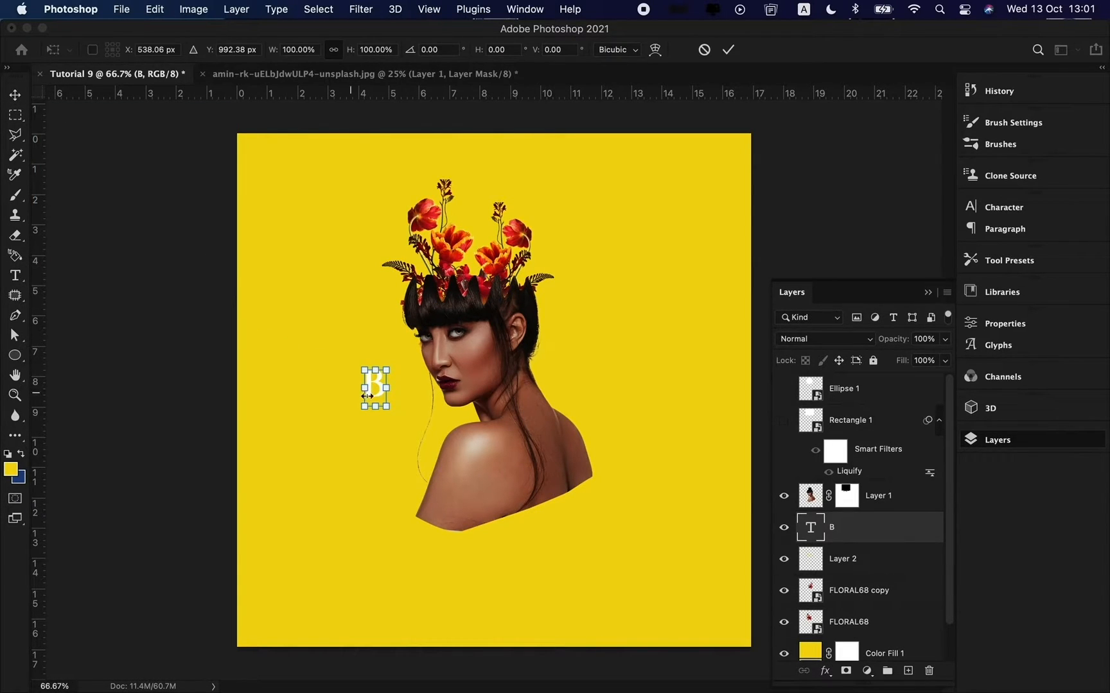
{"action": "left_click_drag", "start_coordinate": [386, 407], "coordinate": [508, 592]}
{"action": "key", "text": "Return"}
{"action": "key", "text": "super+t"}
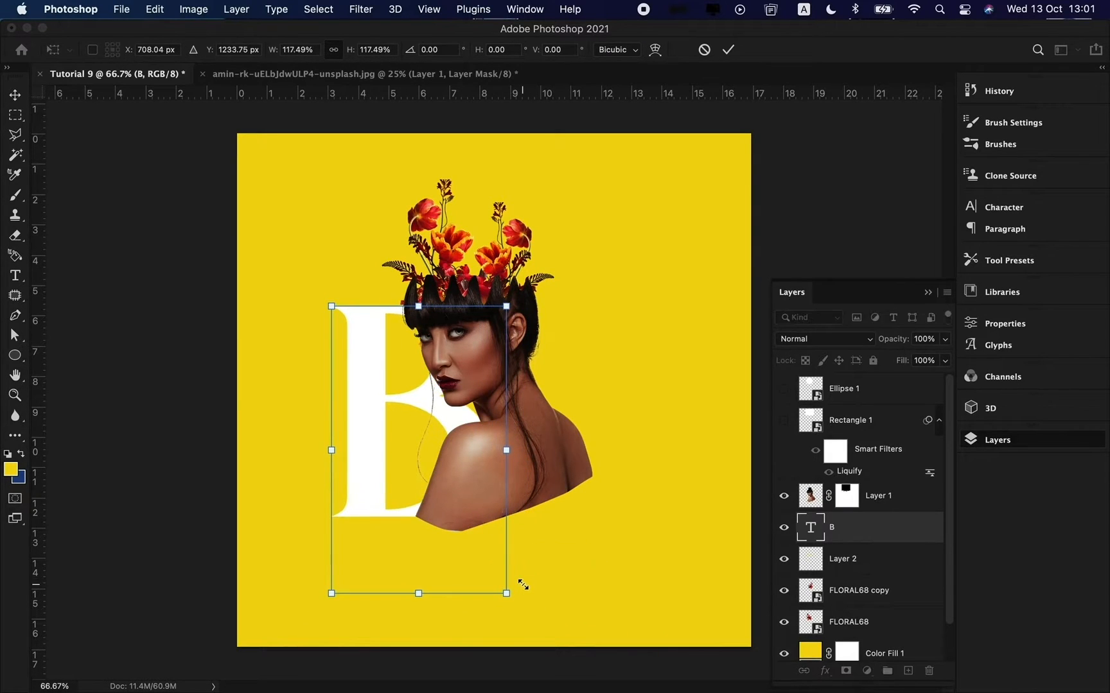
{"action": "key", "text": "Return"}
{"action": "mouse_move", "coordinate": [475, 498]}
{"action": "left_mouse_down"}
{"action": "mouse_move", "coordinate": [468, 474]}
{"action": "mouse_move", "coordinate": [471, 483]}
{"action": "left_mouse_up"}
- Extend the text to BE and move it so the two letters sit on either side behind the woman
{"action": "key", "text": "t"}
{"action": "left_click", "coordinate": [418, 444]}
{"action": "type", "text": "E"}
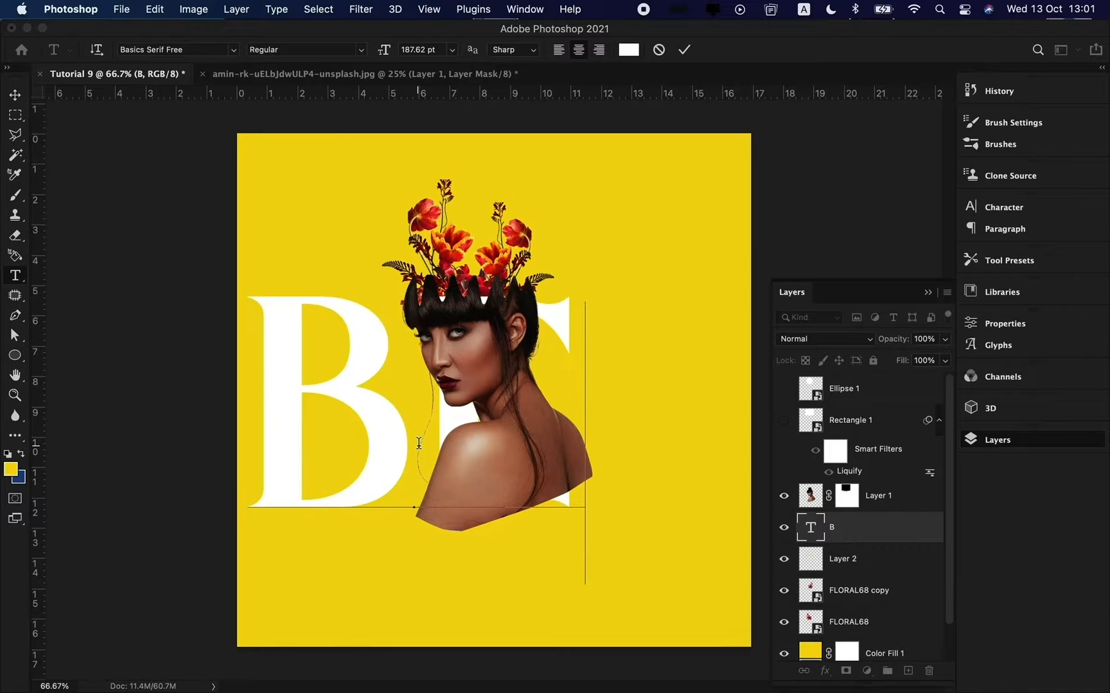
{"action": "left_click", "coordinate": [15, 94]}
{"action": "left_click_drag", "start_coordinate": [345, 428], "coordinate": [427, 424]}
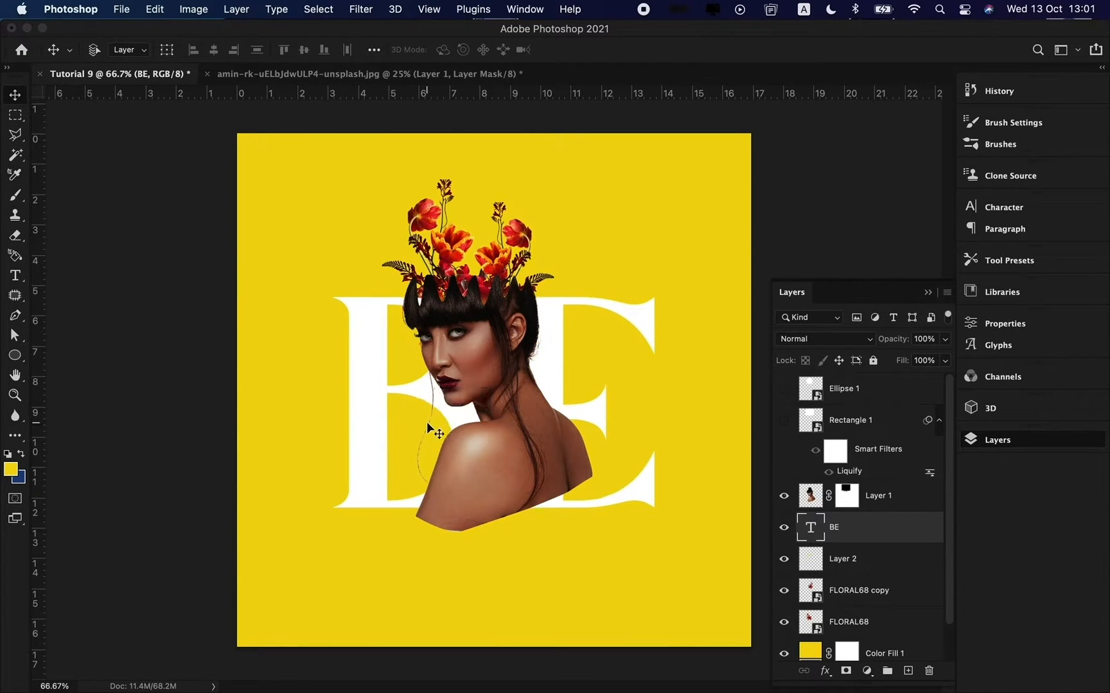
- Scale the BE text to about 102.55% and shift it slightly lower behind the woman
{"action": "key", "text": "ctrl+t"}
{"action": "mouse_move", "coordinate": [667, 586]}
{"action": "left_mouse_down"}
{"action": "mouse_move", "coordinate": [703, 610]}
{"action": "mouse_move", "coordinate": [662, 600]}
{"action": "left_mouse_up"}
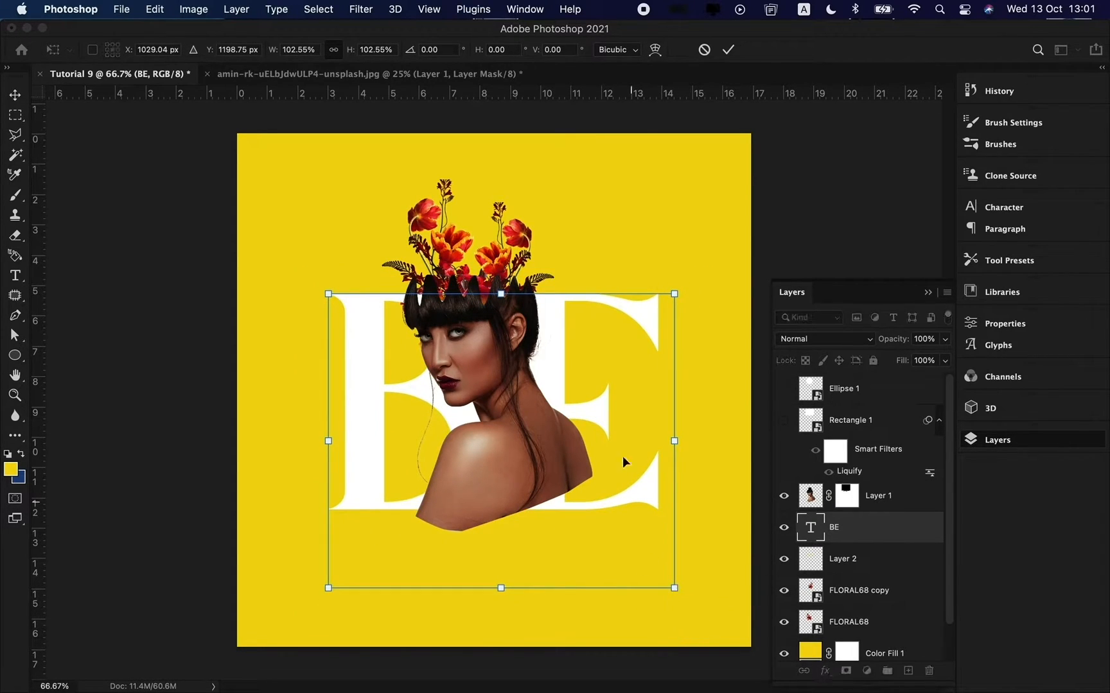
{"action": "mouse_move", "coordinate": [620, 400]}
{"action": "left_mouse_down"}
{"action": "mouse_move", "coordinate": [620, 386]}
{"action": "mouse_move", "coordinate": [613, 418]}
{"action": "left_mouse_up"}
{"action": "key", "text": "Return"}
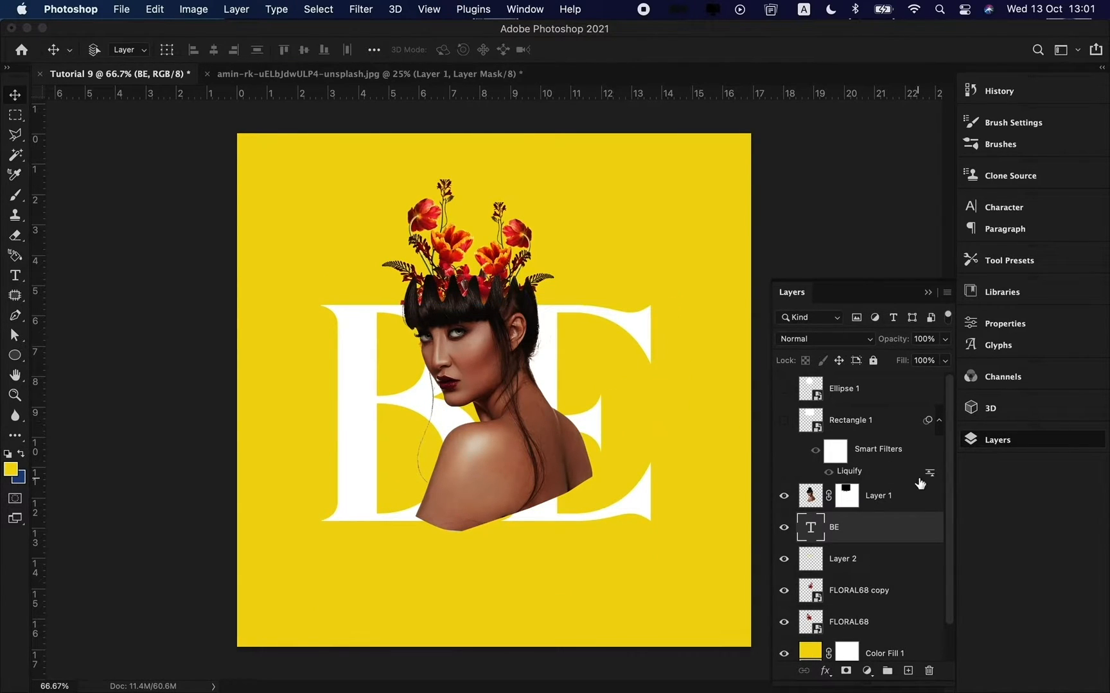
- Scale the woman, Layer 2 and both flower layers together to 112.12% and move them slightly down over the letters
{"action": "left_click", "coordinate": [880, 500]}
{"action": "left_click", "coordinate": [864, 584], "text": "super"}
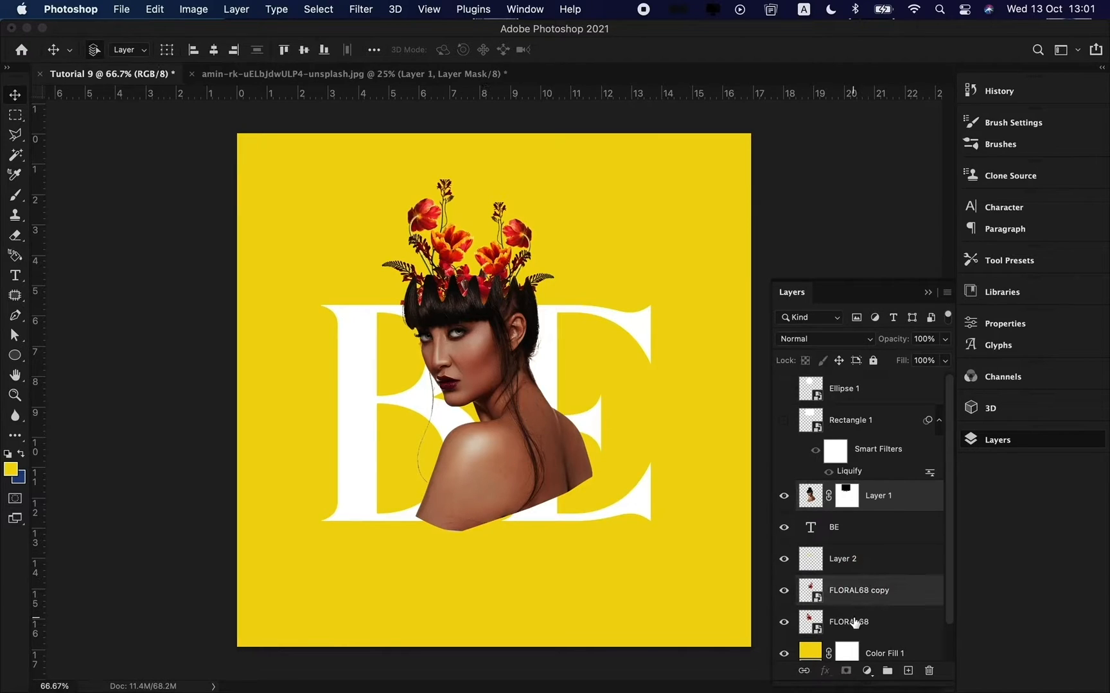
{"action": "left_click", "coordinate": [854, 623], "text": "super"}
{"action": "left_click", "coordinate": [852, 564], "text": "super"}
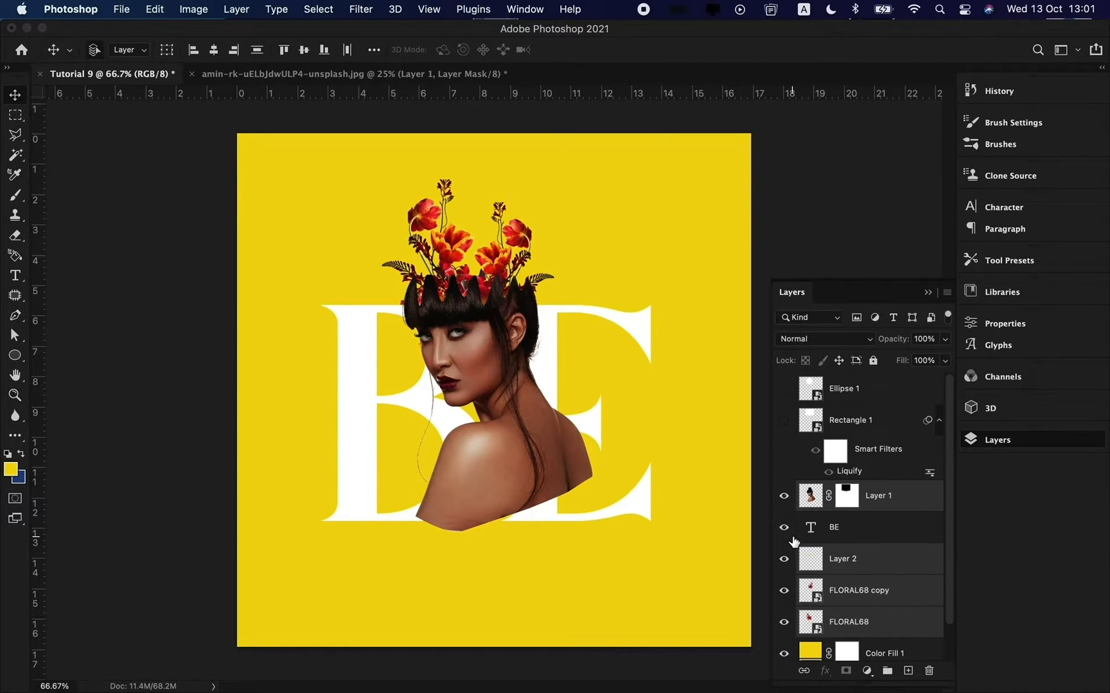
{"action": "key", "text": "super+t"}
{"action": "mouse_move", "coordinate": [594, 533]}
{"action": "left_mouse_down"}
{"action": "mouse_move", "coordinate": [615, 565]}
{"action": "mouse_move", "coordinate": [605, 554]}
{"action": "left_mouse_up"}
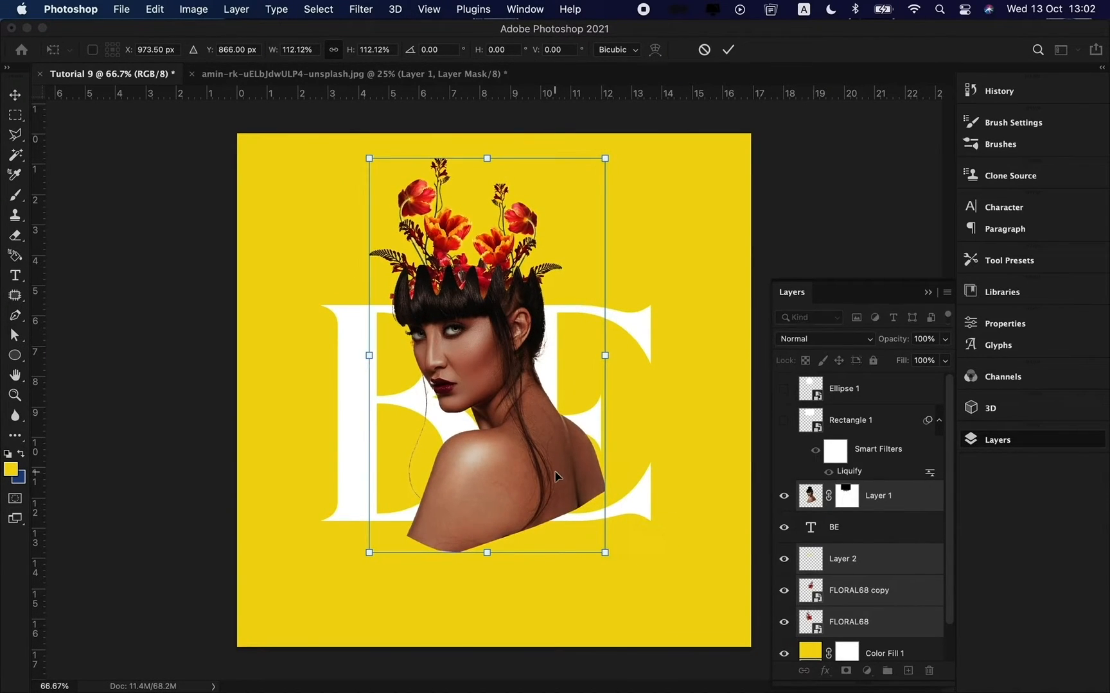
{"action": "mouse_move", "coordinate": [556, 477]}
{"action": "left_mouse_down"}
{"action": "mouse_move", "coordinate": [556, 512]}
{"action": "mouse_move", "coordinate": [554, 481]}
{"action": "left_mouse_up"}
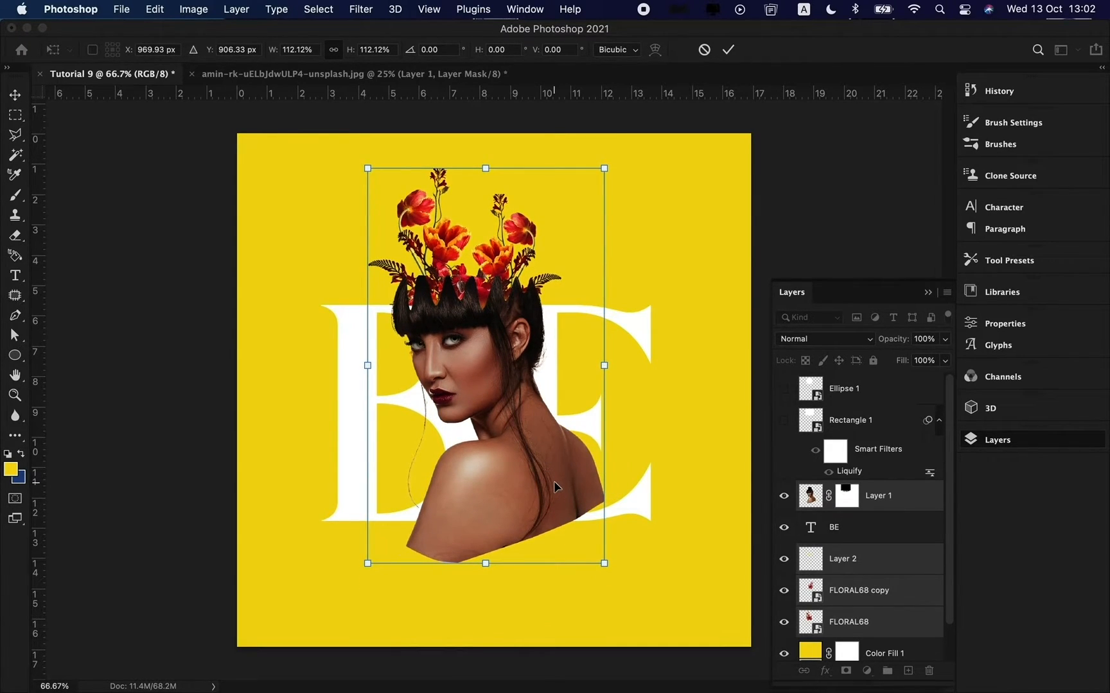
{"action": "key", "text": "Return"}
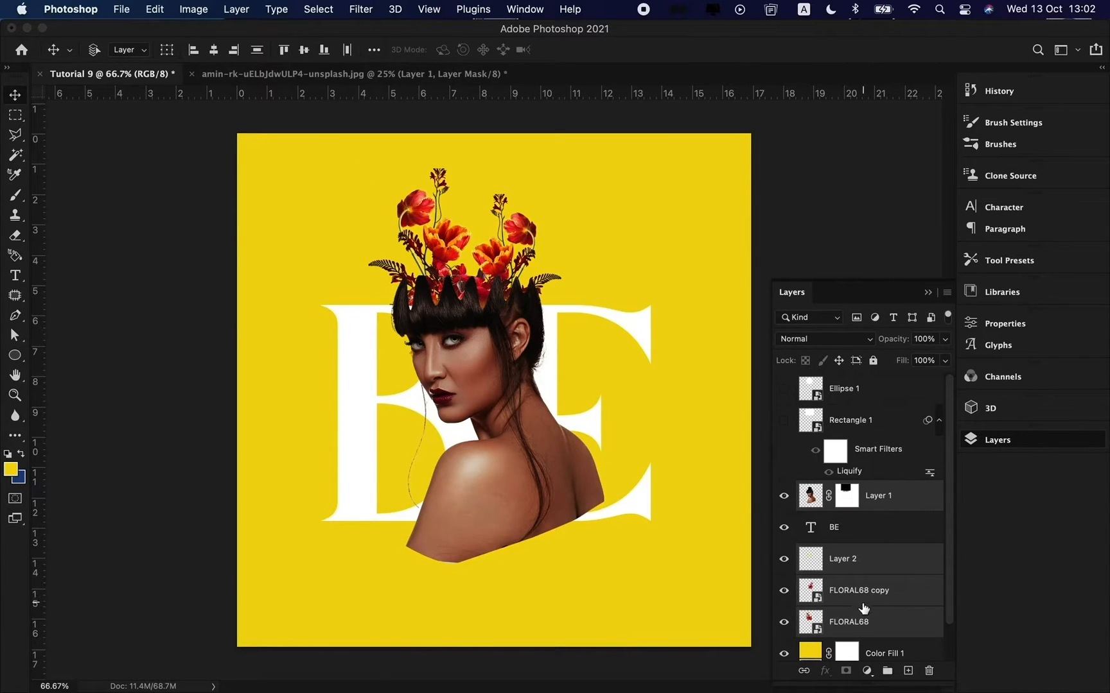
- Include the BE text with the selected woman, Layer 2 and flower layers and move them all slightly up the canvas
{"action": "left_click", "coordinate": [868, 542], "text": "shift"}
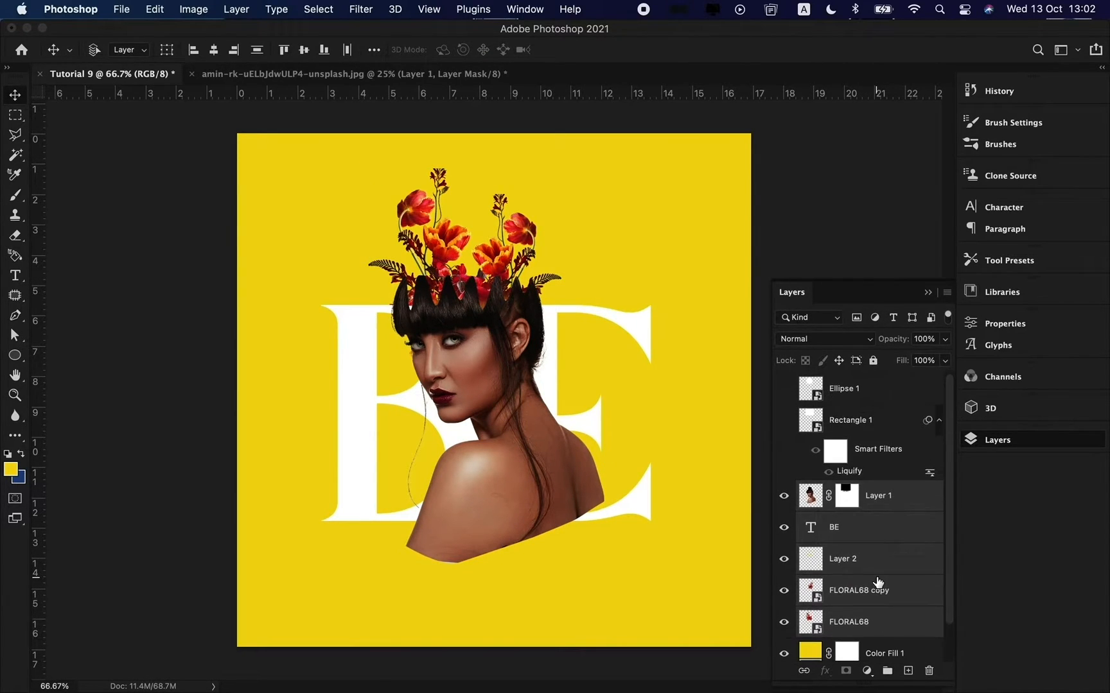
{"action": "left_click_drag", "start_coordinate": [602, 431], "coordinate": [602, 421]}
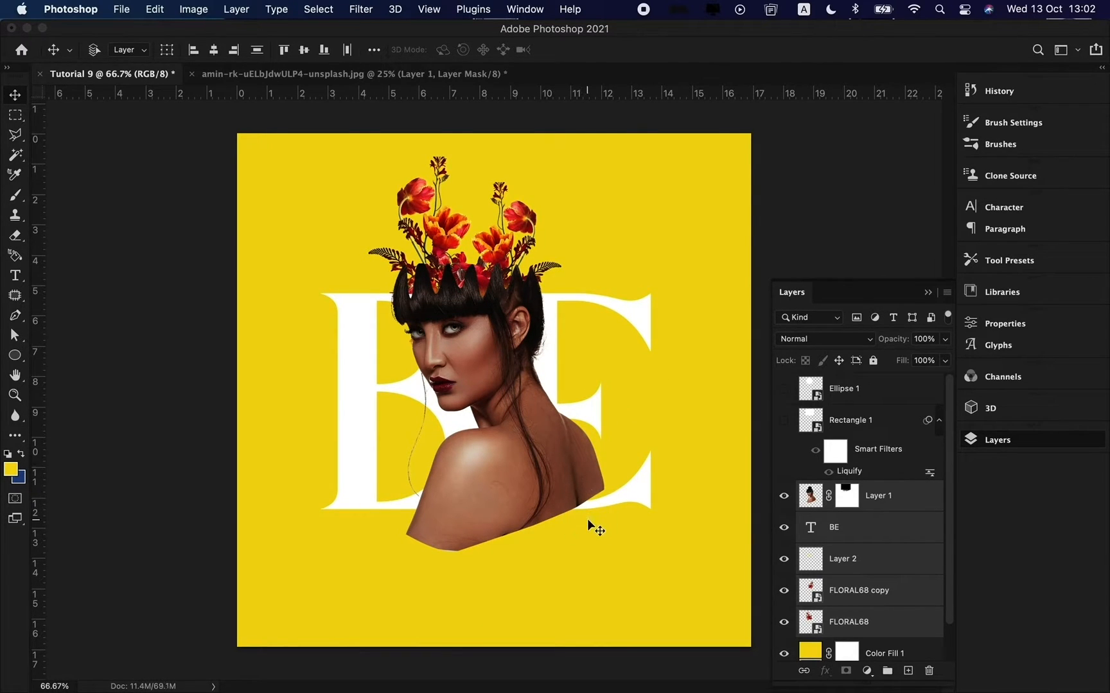
{"action": "left_click", "coordinate": [927, 293]}
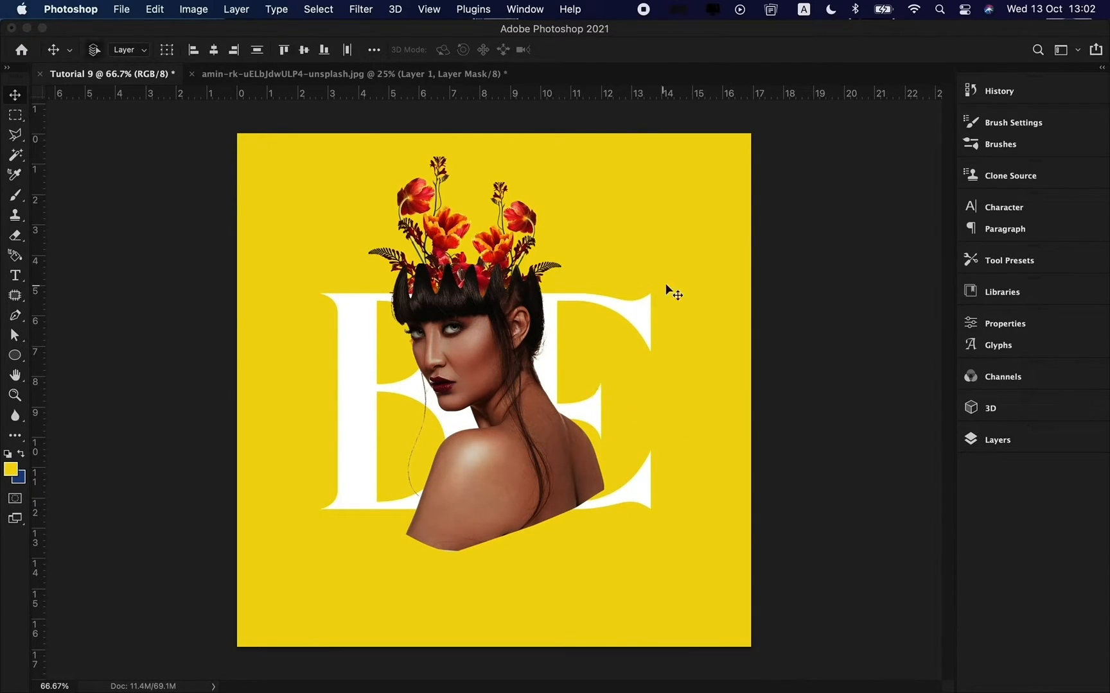
{"action": "left_click", "coordinate": [982, 443]}
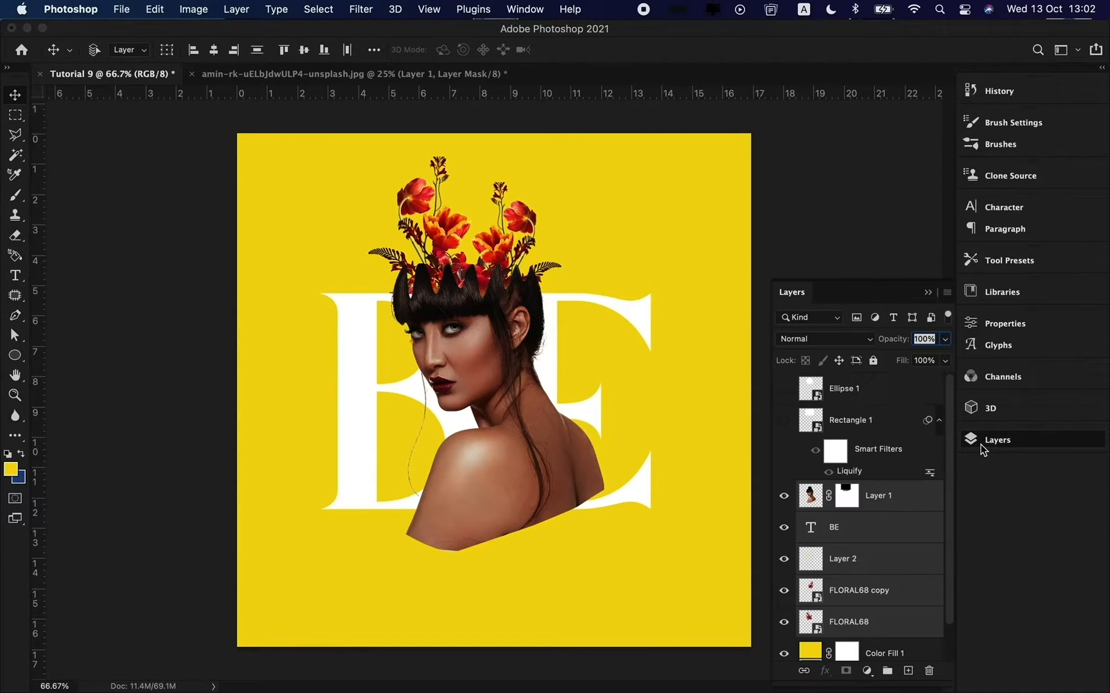
- Set the fill of the BE text layer to 0%
{"action": "left_click", "coordinate": [838, 528]}
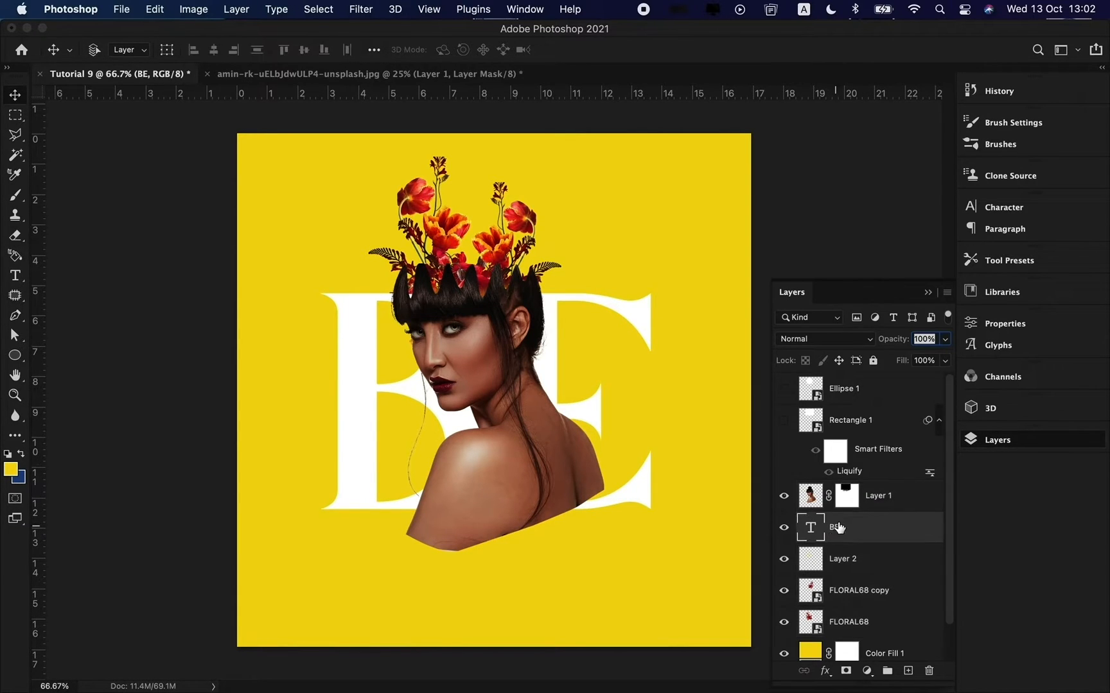
{"action": "left_click", "coordinate": [945, 340]}
{"action": "left_click", "coordinate": [945, 360]}
{"action": "left_click_drag", "start_coordinate": [946, 379], "coordinate": [828, 420]}
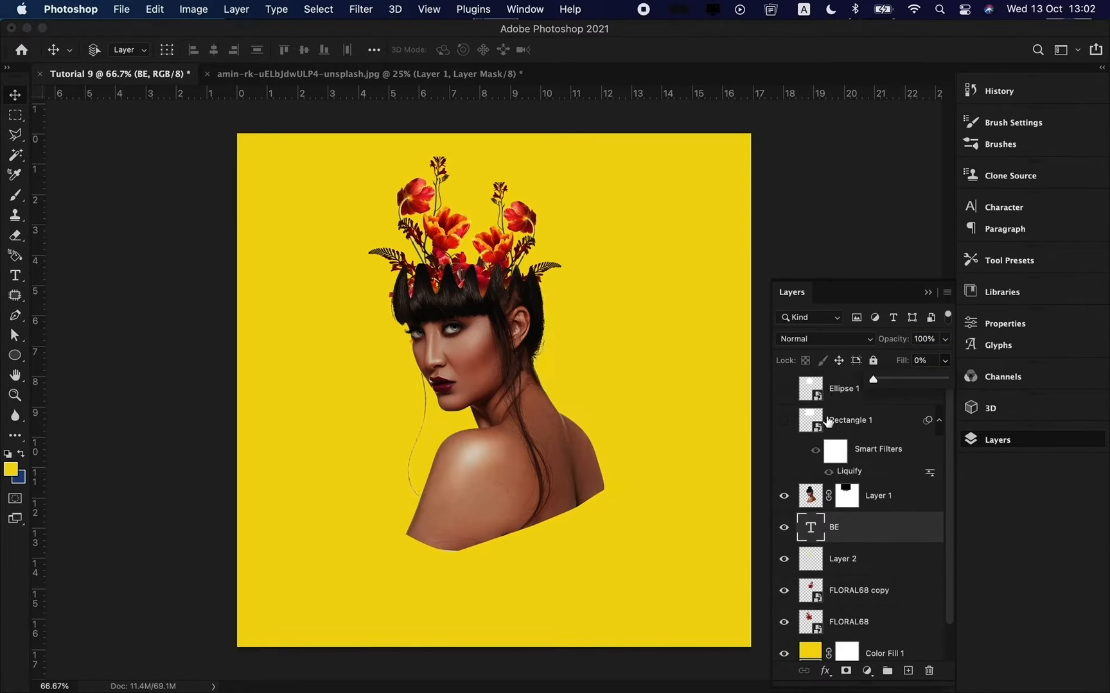
- Add a white outside Stroke of 7 px at 94% opacity to the BE text
{"action": "left_click", "coordinate": [824, 671]}
{"action": "left_click", "coordinate": [840, 514]}
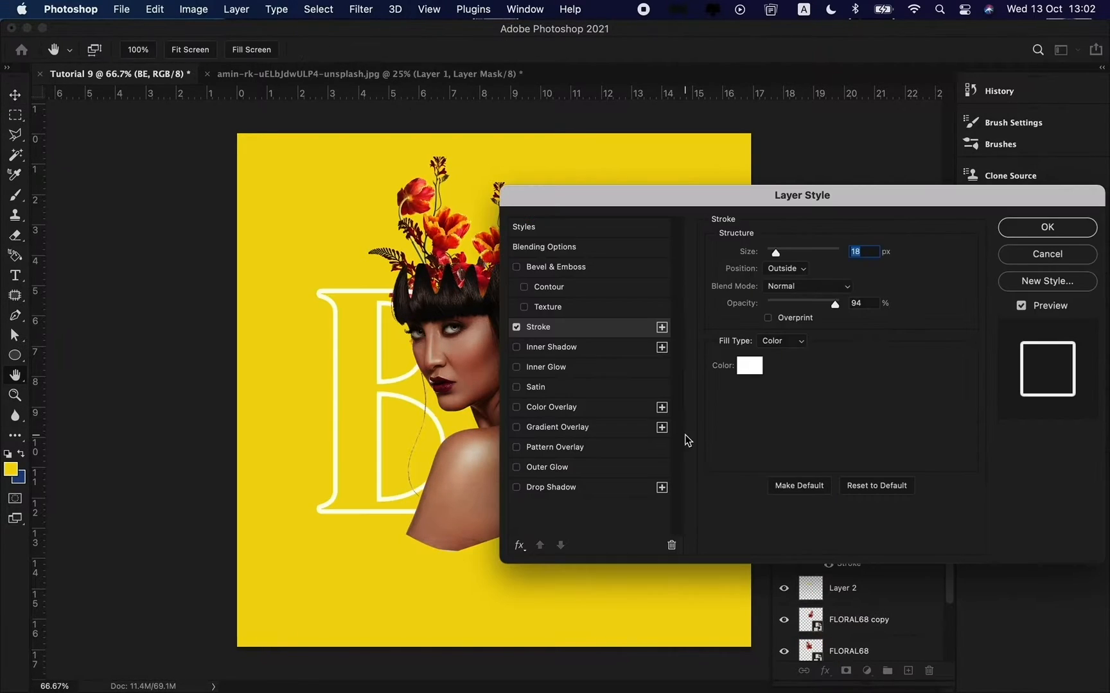
{"action": "left_click_drag", "start_coordinate": [724, 197], "coordinate": [853, 167]}
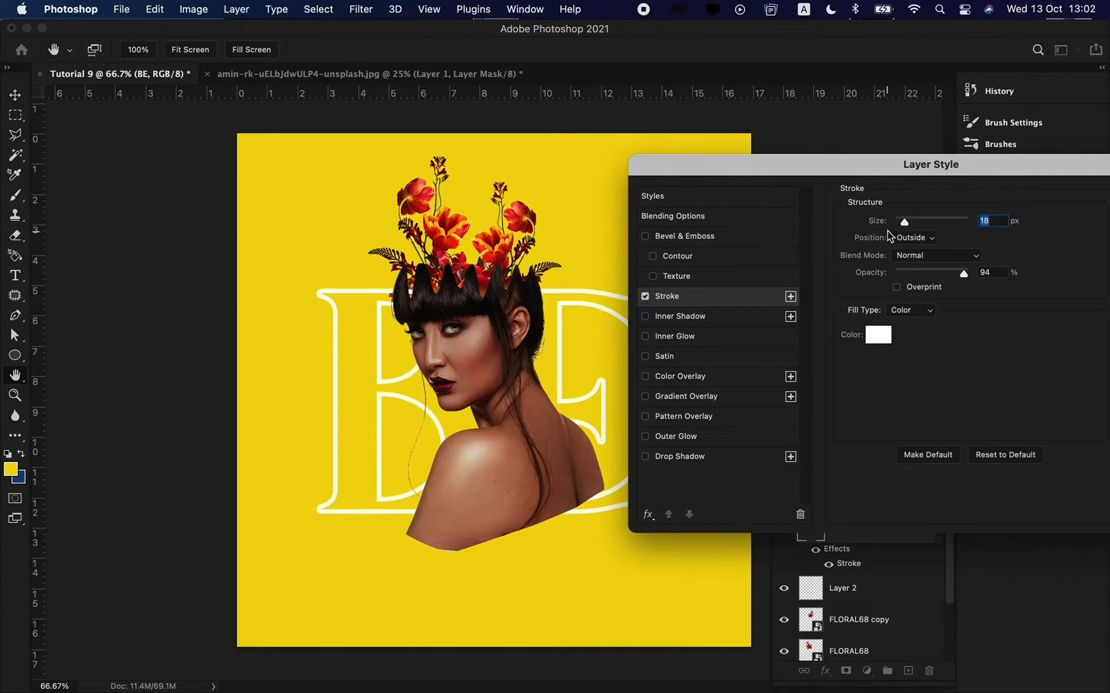
{"action": "left_click_drag", "start_coordinate": [904, 223], "coordinate": [902, 225]}
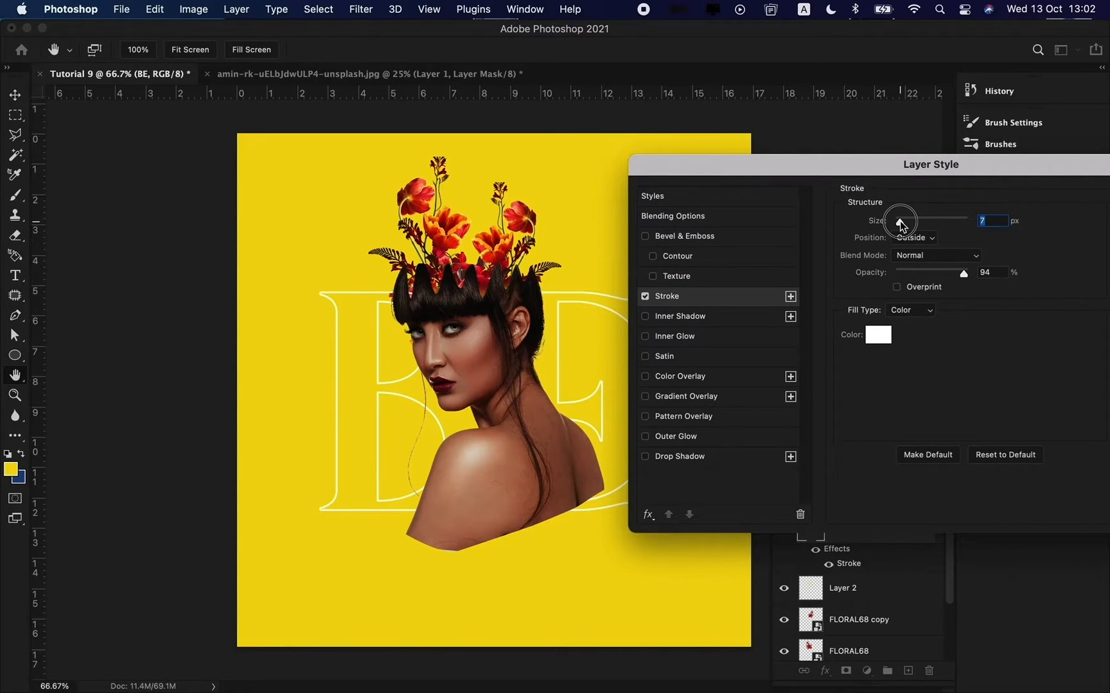
{"action": "key", "text": "Return"}
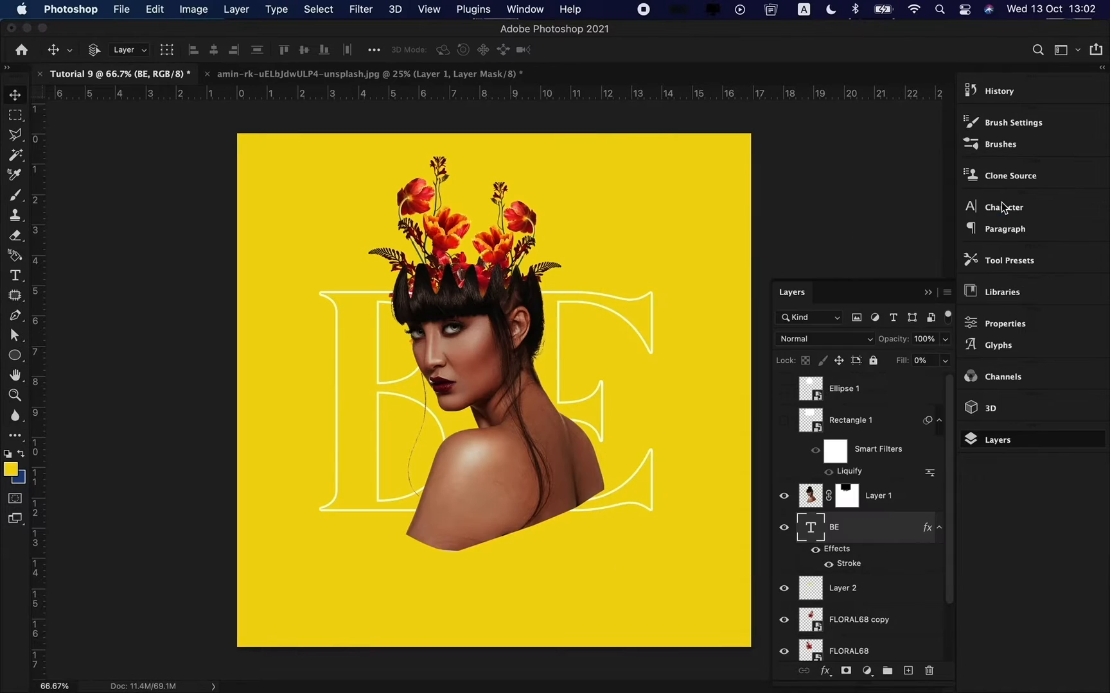
- Duplicate the outlined BE text, bring the copy in front of the woman and rasterize its type
{"action": "key", "text": "super+j"}
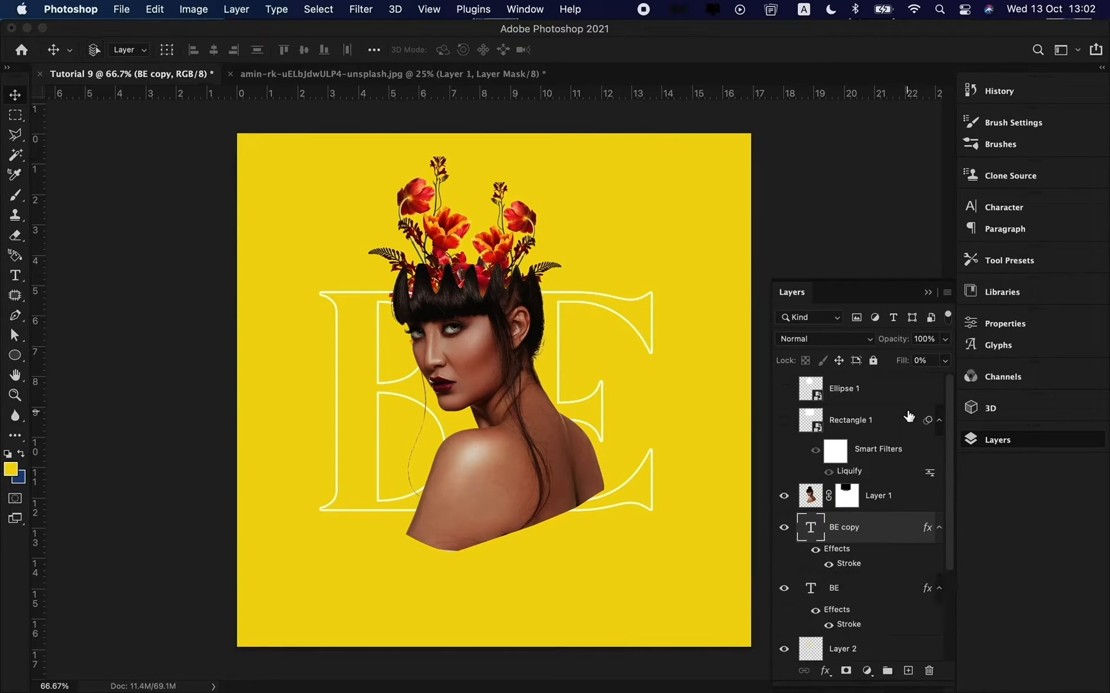
{"action": "key", "text": "super+bracketright"}
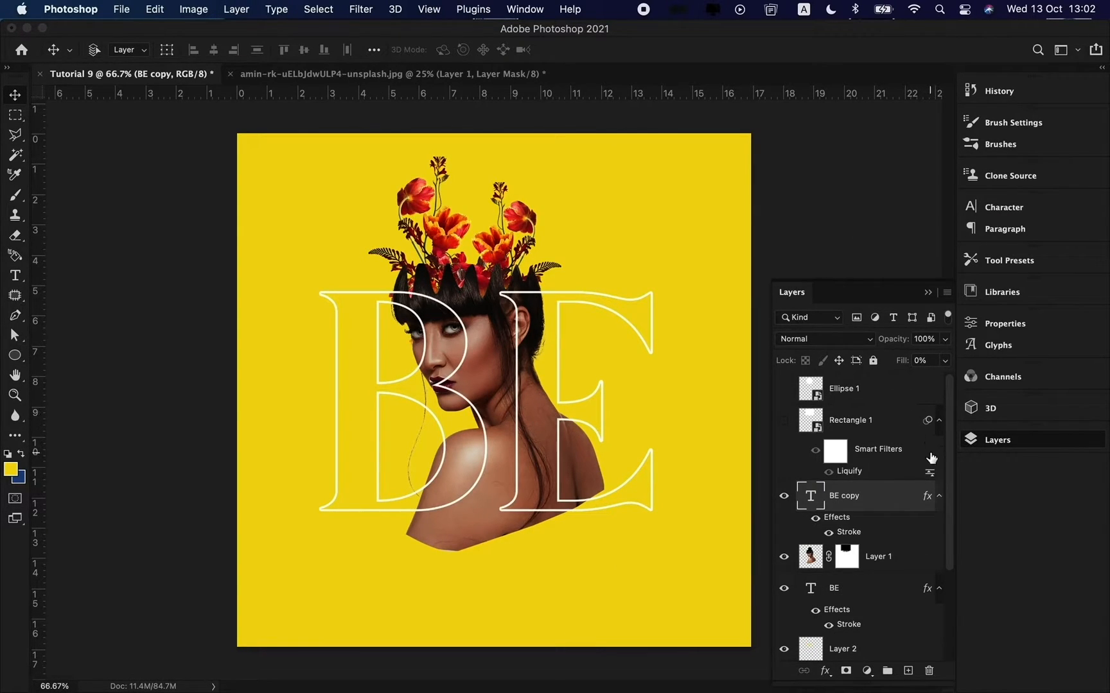
{"action": "key", "text": "b"}
{"action": "right_click", "coordinate": [833, 494]}
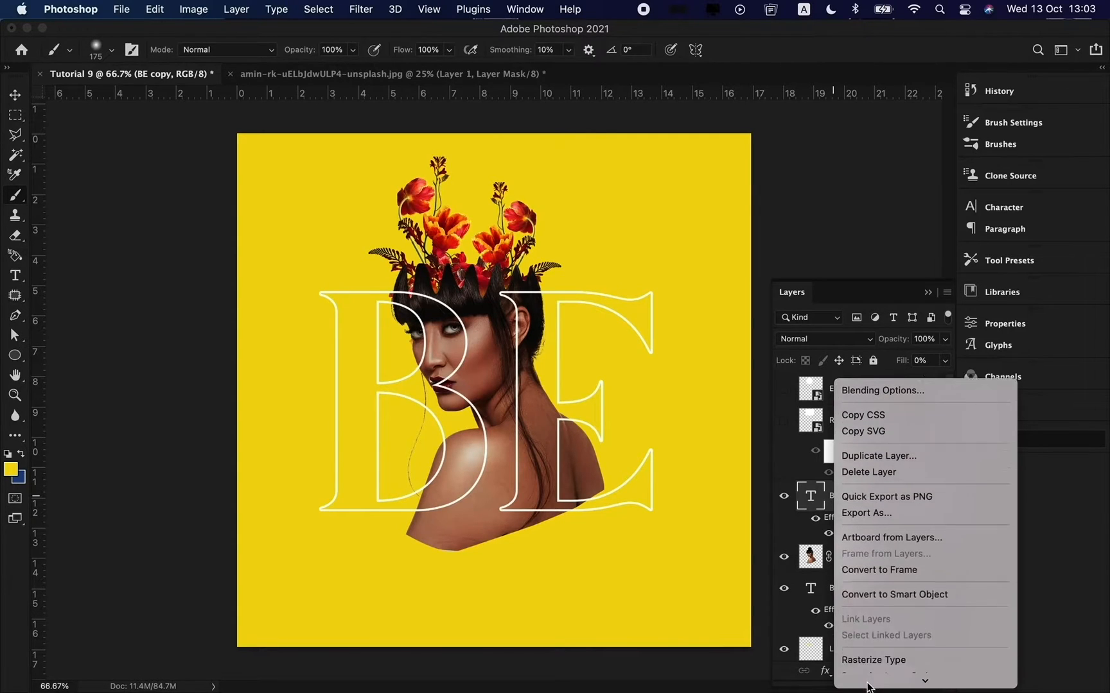
{"action": "left_click", "coordinate": [878, 642]}
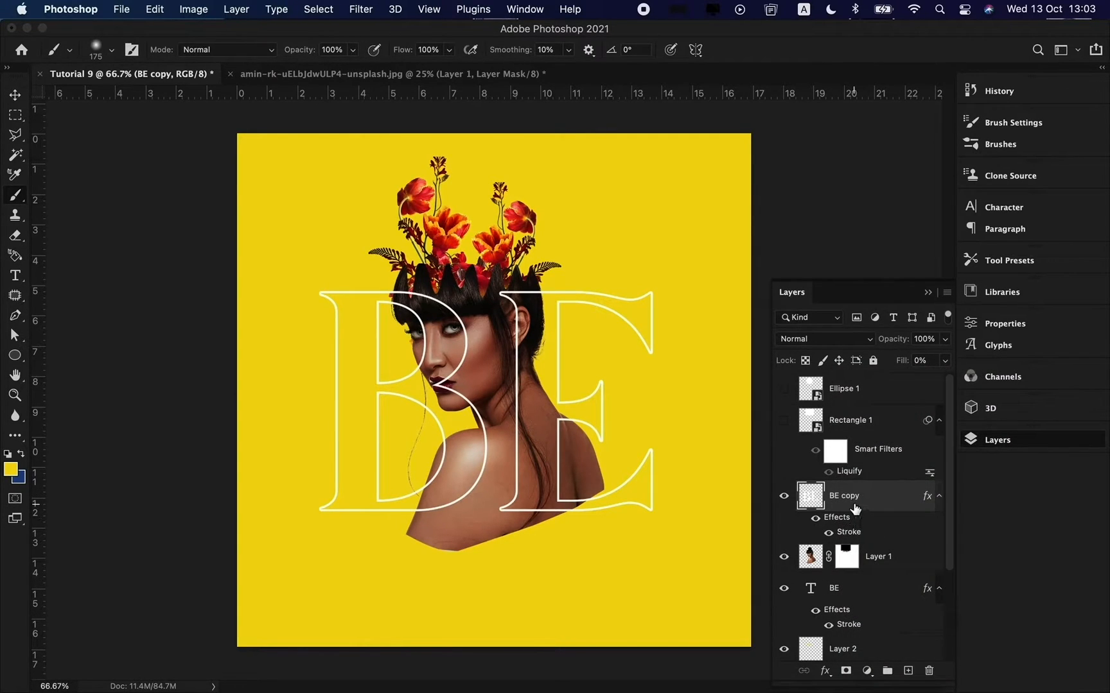
{"action": "left_click", "coordinate": [848, 671]}
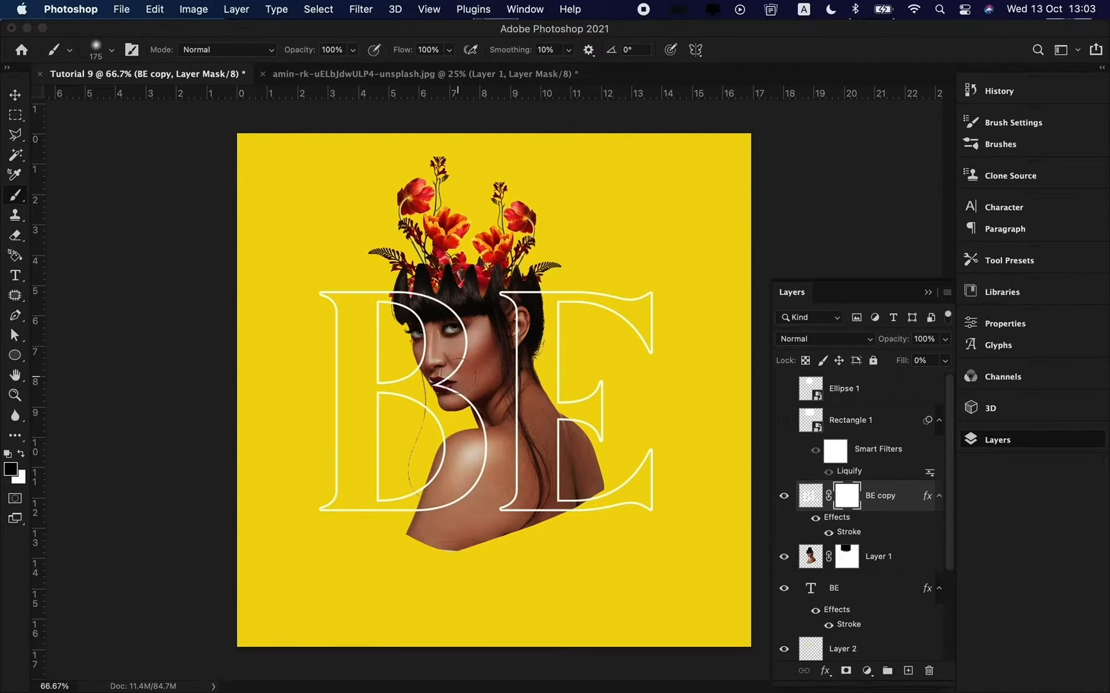
{"action": "key", "text": "super+z"}
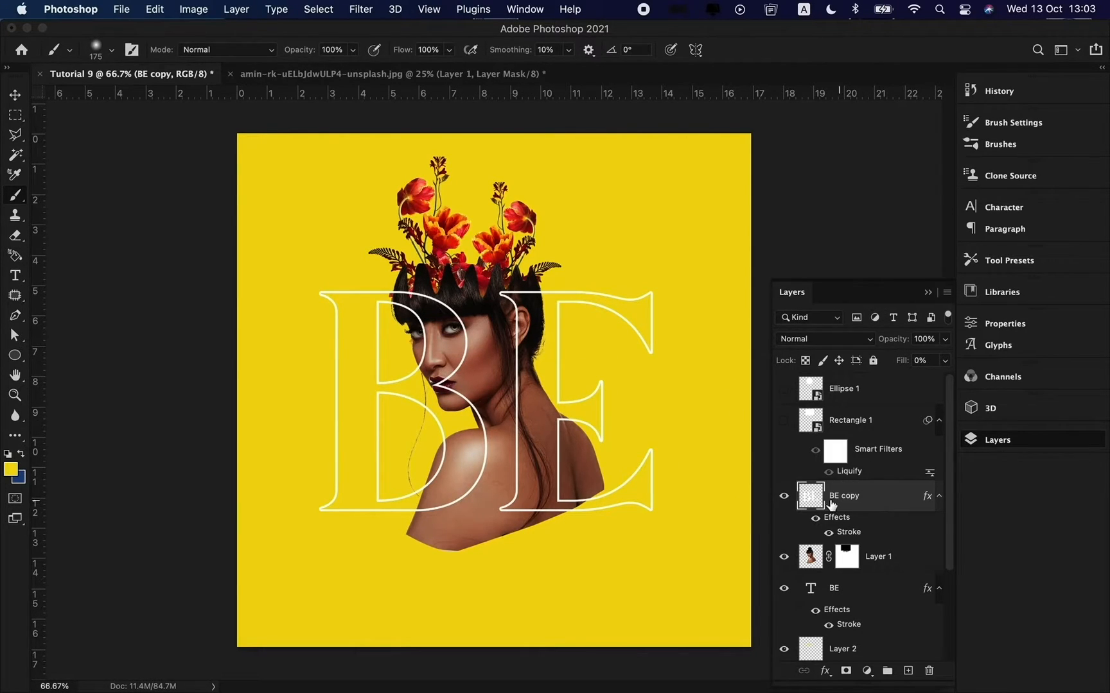
{"action": "right_click", "coordinate": [812, 505]}
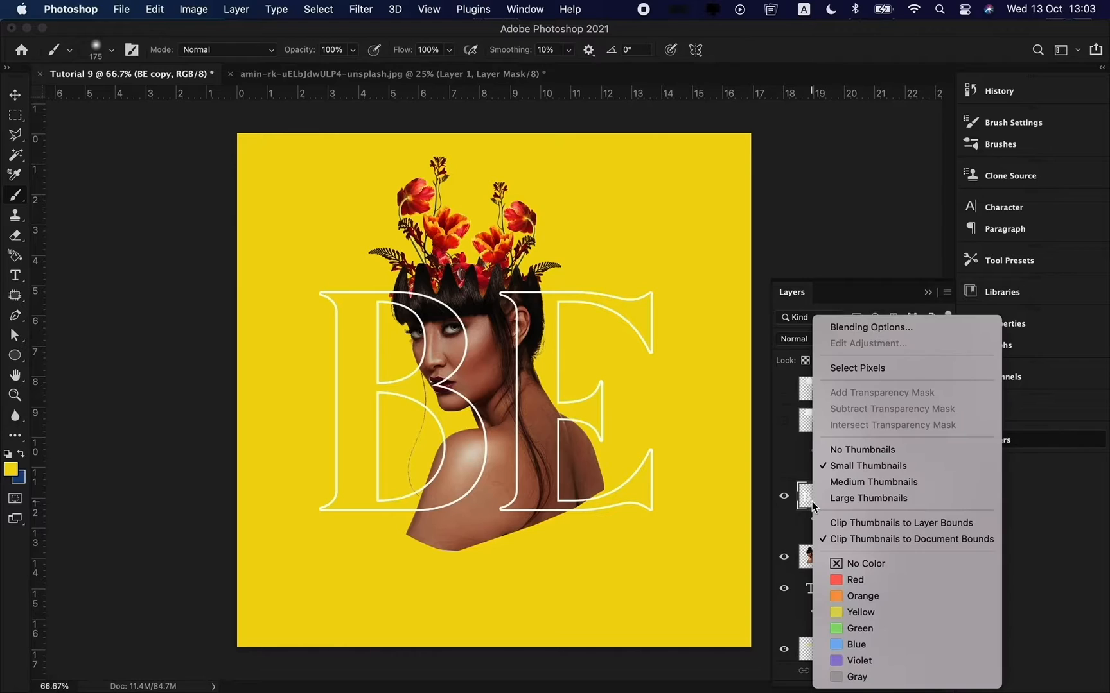
{"action": "left_click", "coordinate": [763, 380]}
- Rasterize the layer style of the BE copy and add a layer mask to it
{"action": "right_click", "coordinate": [853, 494]}
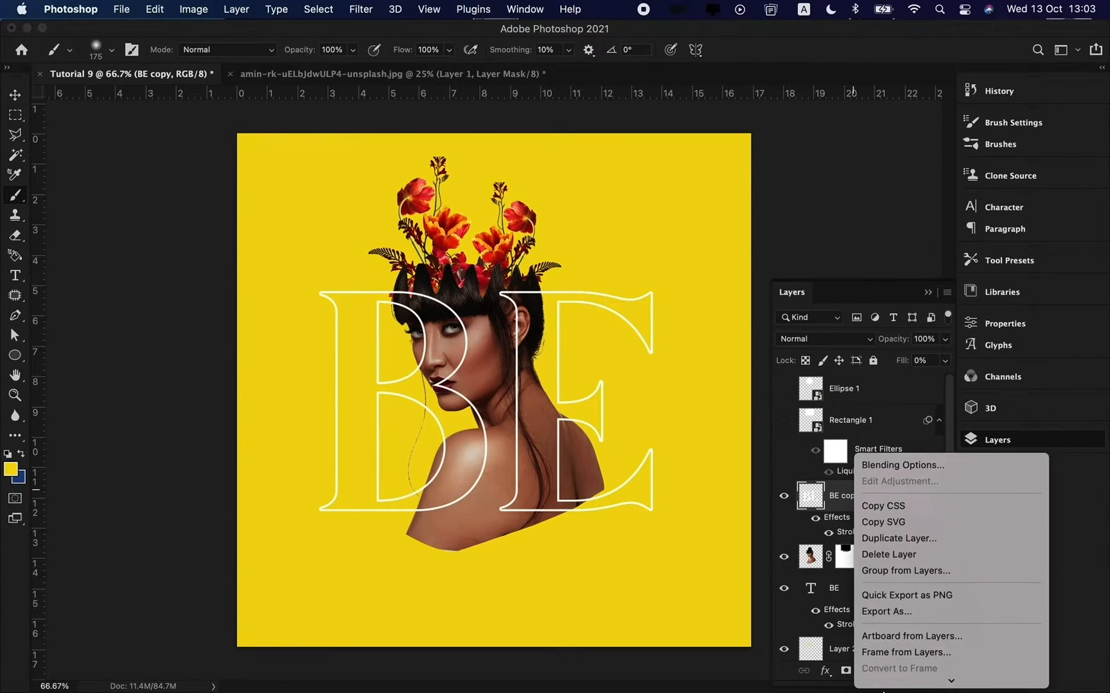
{"action": "left_click", "coordinate": [896, 637]}
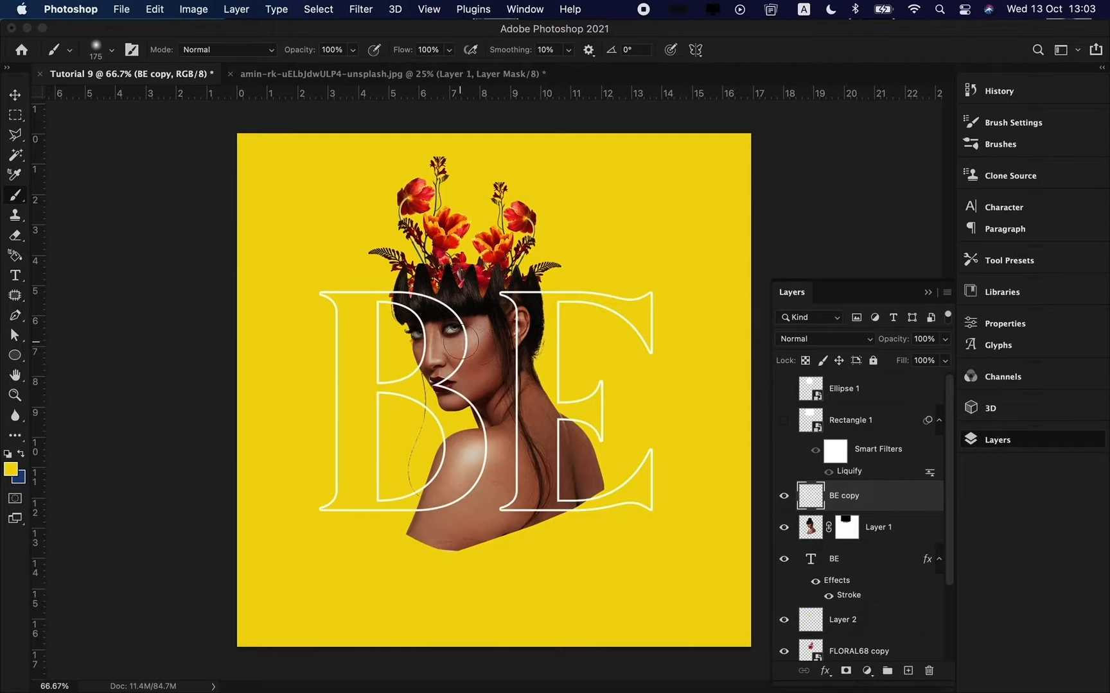
{"action": "left_click_drag", "start_coordinate": [460, 341], "coordinate": [460, 346]}
{"action": "key", "text": "super+z"}
{"action": "left_click", "coordinate": [846, 671]}
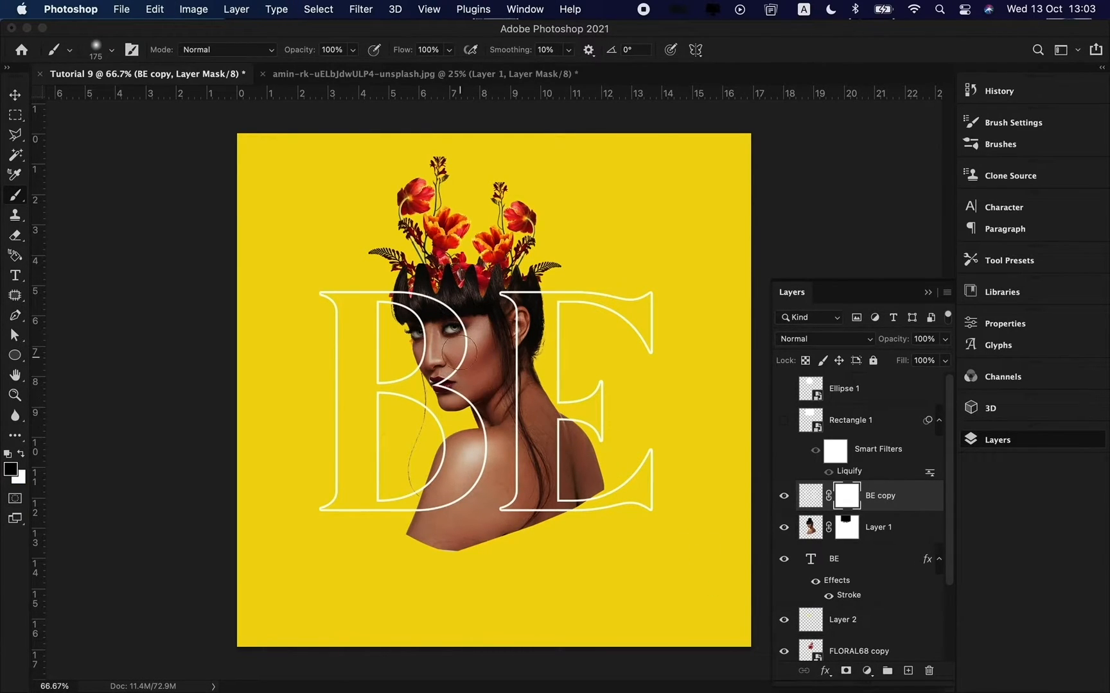
- Paint black on the BE copy's mask to hide the B outline over the face and shoulder and the E's stem over the hair
{"action": "mouse_move", "coordinate": [429, 297]}
{"action": "left_mouse_down"}
{"action": "mouse_move", "coordinate": [431, 344]}
{"action": "mouse_move", "coordinate": [405, 287]}
{"action": "left_mouse_up"}
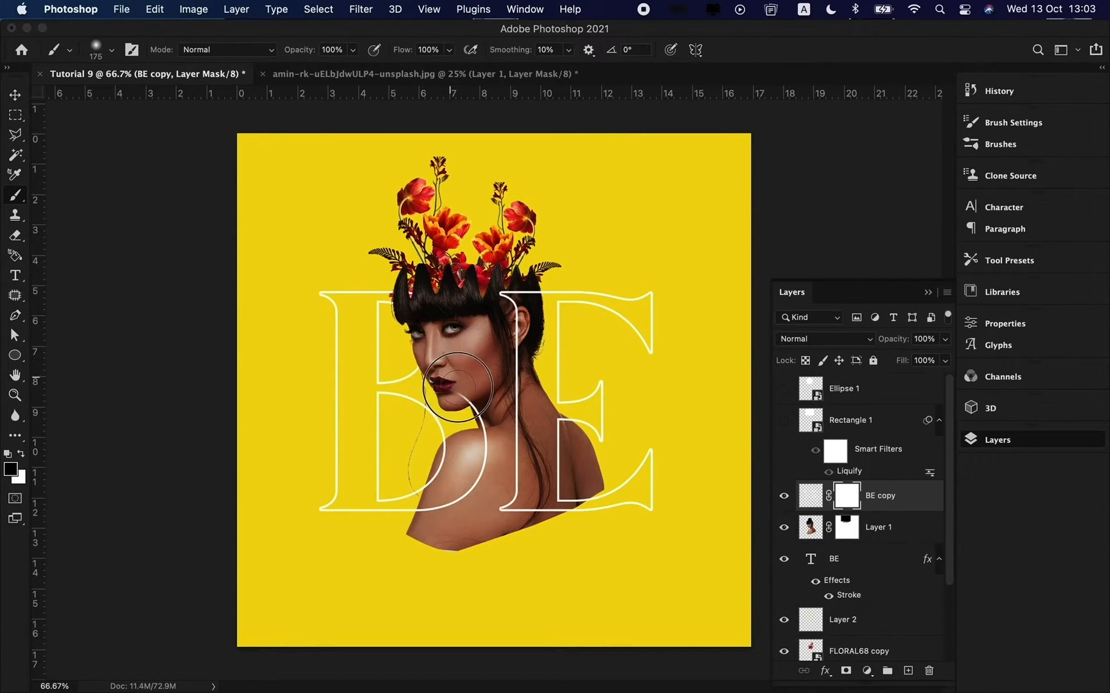
{"action": "mouse_move", "coordinate": [459, 512]}
{"action": "left_mouse_down"}
{"action": "mouse_move", "coordinate": [432, 525]}
{"action": "mouse_move", "coordinate": [467, 515]}
{"action": "mouse_move", "coordinate": [487, 483]}
{"action": "mouse_move", "coordinate": [488, 416]}
{"action": "left_mouse_up"}
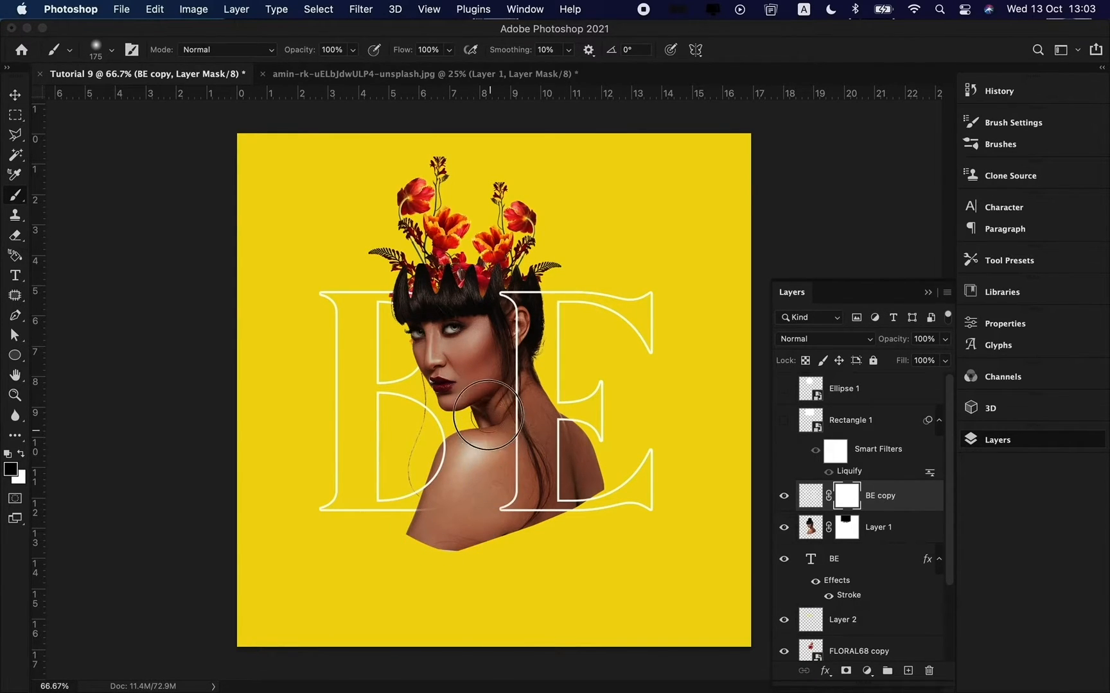
{"action": "mouse_move", "coordinate": [443, 512]}
{"action": "left_mouse_down"}
{"action": "mouse_move", "coordinate": [401, 532]}
{"action": "mouse_move", "coordinate": [424, 531]}
{"action": "mouse_move", "coordinate": [403, 532]}
{"action": "mouse_move", "coordinate": [450, 501]}
{"action": "mouse_move", "coordinate": [432, 525]}
{"action": "left_mouse_up"}
{"action": "key", "text": "x"}
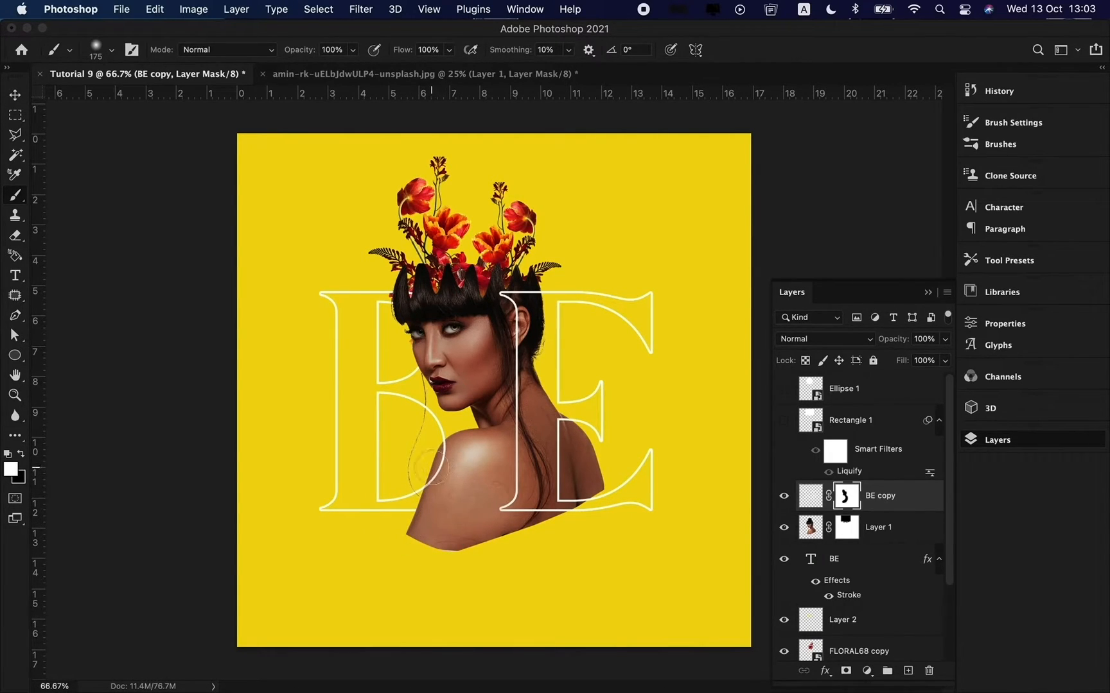
{"action": "key", "text": "x"}
{"action": "mouse_move", "coordinate": [512, 302]}
{"action": "left_mouse_down"}
{"action": "mouse_move", "coordinate": [506, 385]}
{"action": "mouse_move", "coordinate": [506, 273]}
{"action": "mouse_move", "coordinate": [515, 314]}
{"action": "mouse_move", "coordinate": [517, 282]}
{"action": "mouse_move", "coordinate": [504, 462]}
{"action": "mouse_move", "coordinate": [514, 508]}
{"action": "mouse_move", "coordinate": [544, 507]}
{"action": "mouse_move", "coordinate": [570, 528]}
{"action": "mouse_move", "coordinate": [527, 540]}
{"action": "mouse_move", "coordinate": [560, 528]}
{"action": "mouse_move", "coordinate": [313, 305]}
{"action": "left_mouse_up"}
- With a 50 px brush, paint white on the mask to restore the E outline's lower inner corner over the woman's back
{"action": "key", "text": "super+plus"}
{"action": "key", "text": "super+plus"}
{"action": "key", "text": "bracketleft"}
{"action": "key", "text": "bracketleft"}
{"action": "key", "text": "bracketleft"}
{"action": "key", "text": "bracketleft"}
{"action": "key", "text": "bracketleft"}
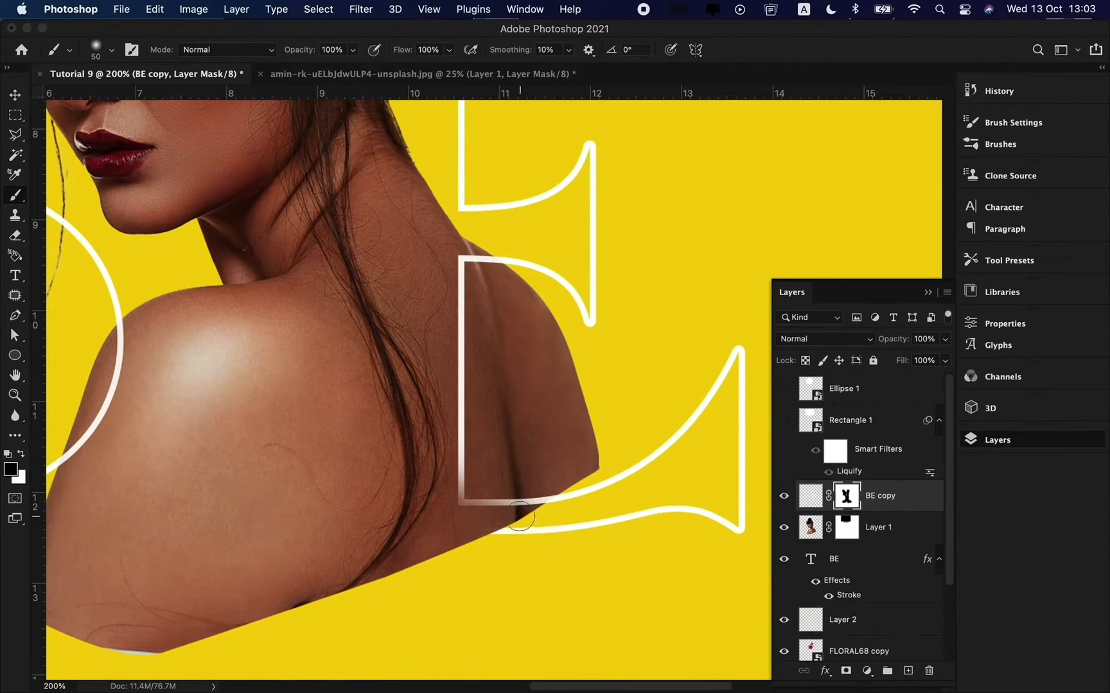
{"action": "key", "text": "x"}
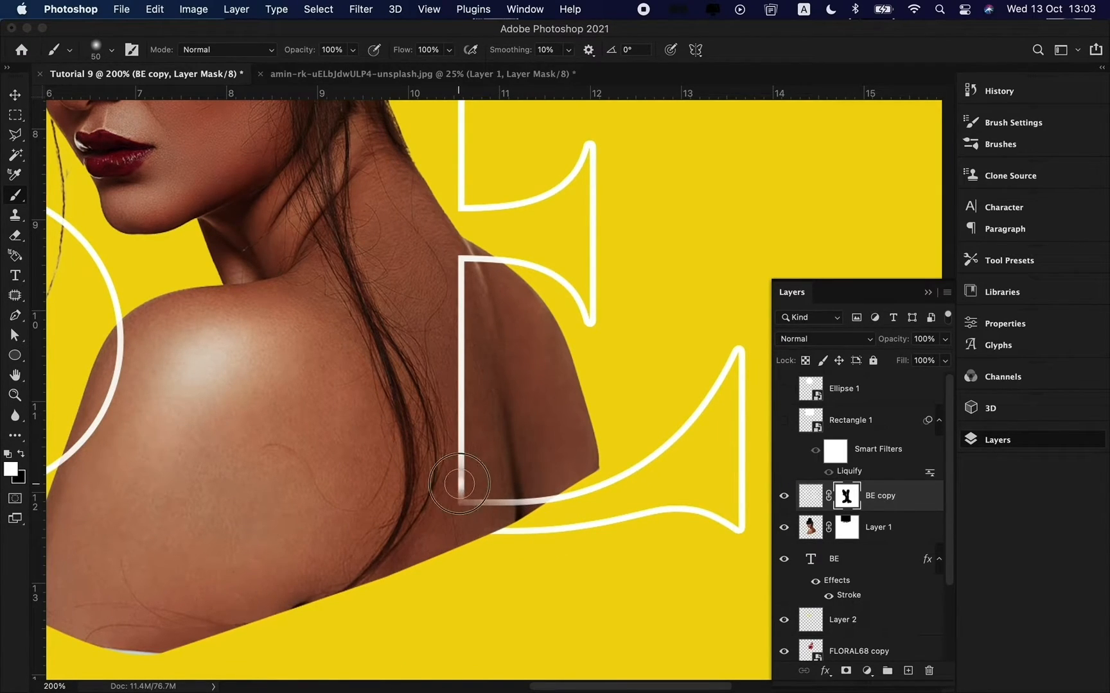
{"action": "mouse_move", "coordinate": [476, 498]}
{"action": "left_mouse_down"}
{"action": "mouse_move", "coordinate": [549, 491]}
{"action": "mouse_move", "coordinate": [540, 490]}
{"action": "mouse_move", "coordinate": [579, 471]}
{"action": "left_mouse_up"}
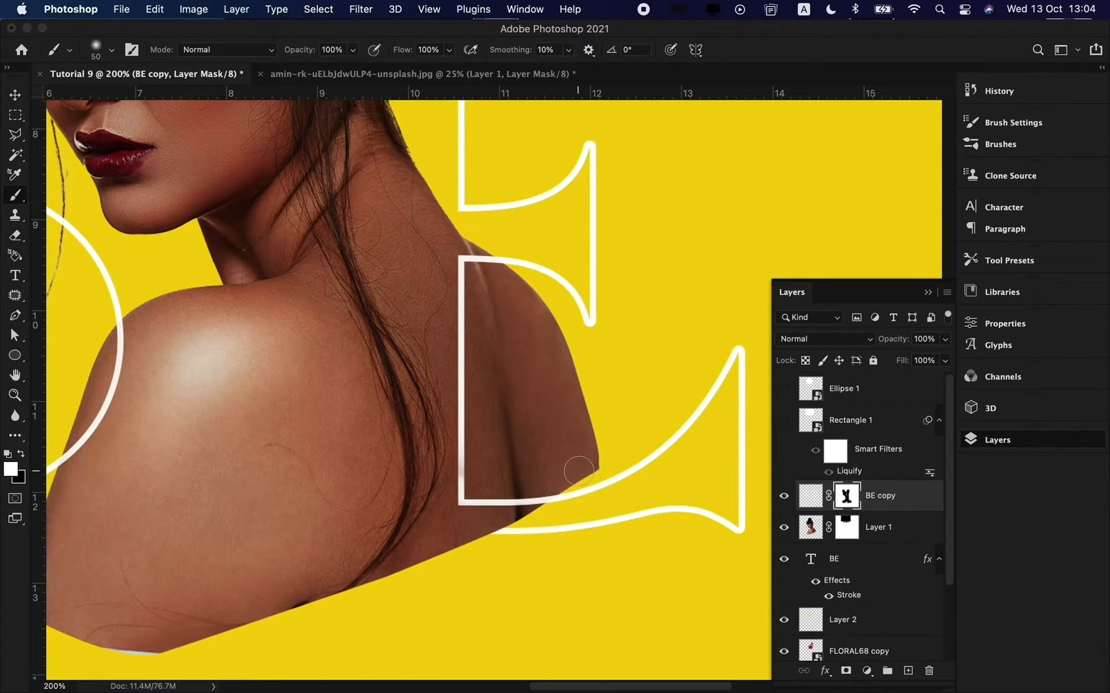
{"action": "key", "text": "super+minus"}
{"action": "key", "text": "super+minus"}
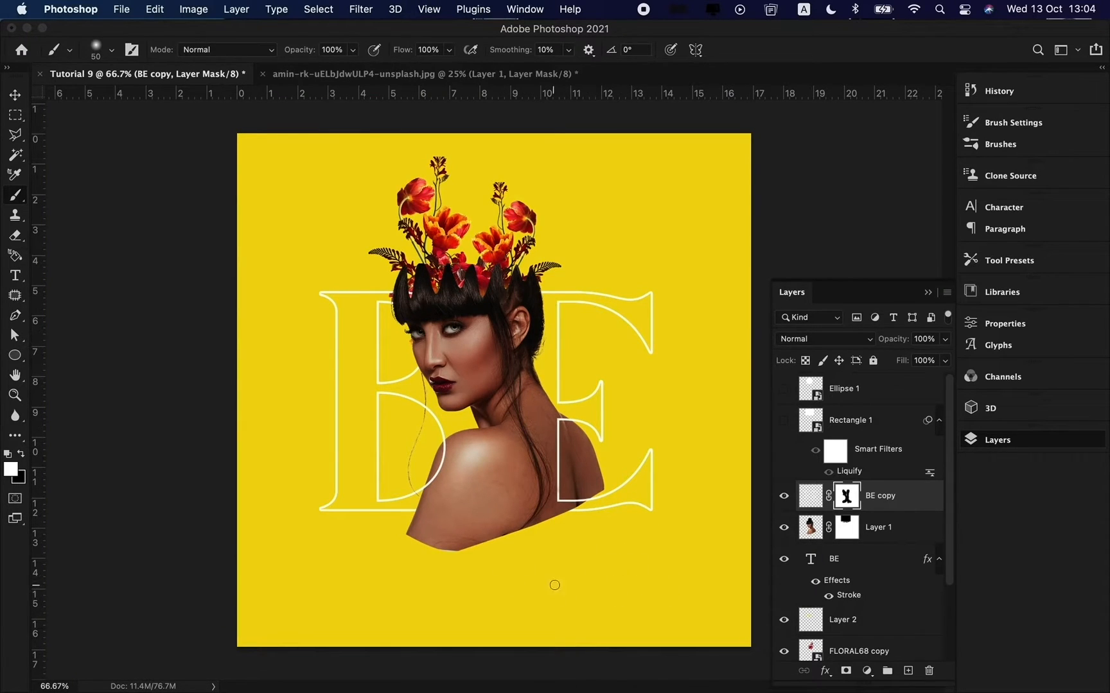
- Trim the lower edge of the woman's torso on Layer 1 into a smooth curve by enclosing it with the Pen tool and deleting that area
{"action": "key", "text": "v"}
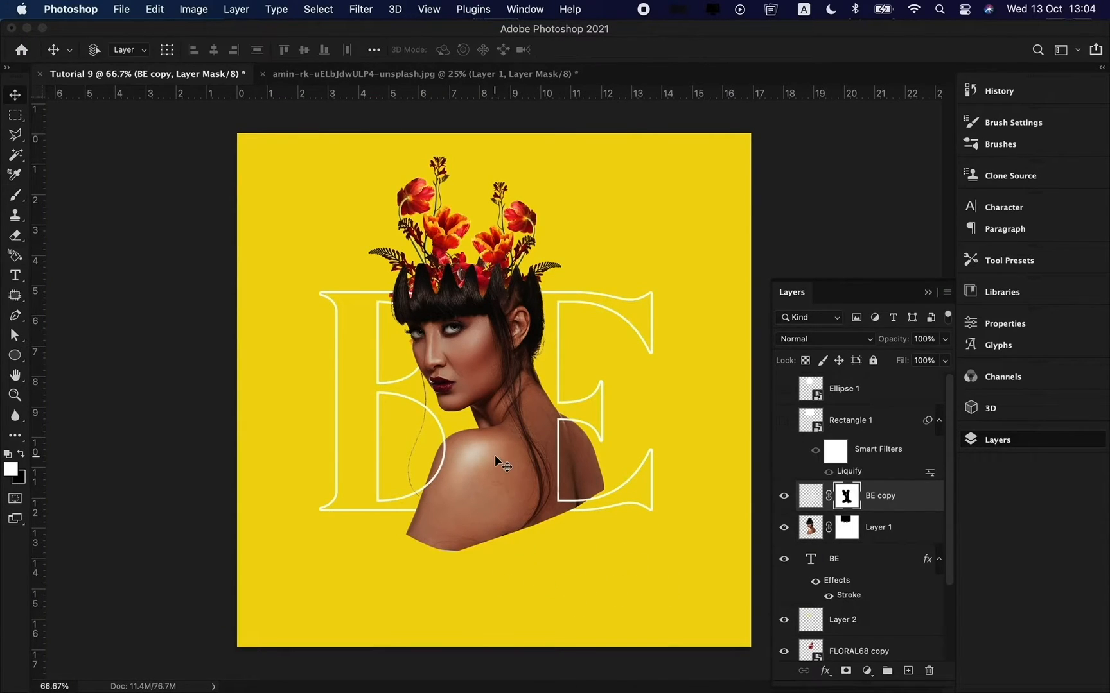
{"action": "left_click", "coordinate": [464, 498], "text": "super"}
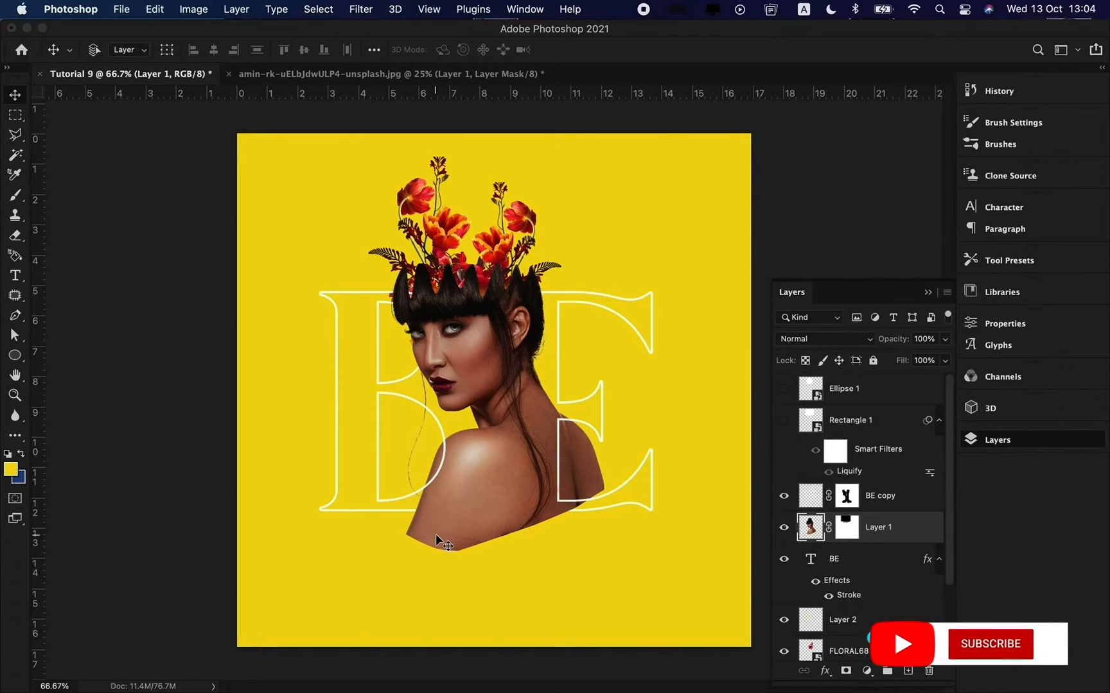
{"action": "key", "text": "super+plus"}
{"action": "key", "text": "super+plus"}
{"action": "key", "text": "p"}
{"action": "left_click", "coordinate": [214, 463]}
{"action": "left_click_drag", "start_coordinate": [494, 473], "coordinate": [564, 453]}
{"action": "scroll", "coordinate": [647, 371], "scroll_direction": "right", "scroll_amount": 5}
{"action": "scroll", "coordinate": [647, 372], "scroll_direction": "up", "scroll_amount": 1}
{"action": "left_click_drag", "start_coordinate": [662, 358], "coordinate": [696, 321]}
{"action": "left_click", "coordinate": [696, 445]}
{"action": "left_click", "coordinate": [486, 582]}
{"action": "left_click", "coordinate": [150, 608]}
{"action": "left_click", "coordinate": [63, 508]}
{"action": "left_click", "coordinate": [75, 491]}
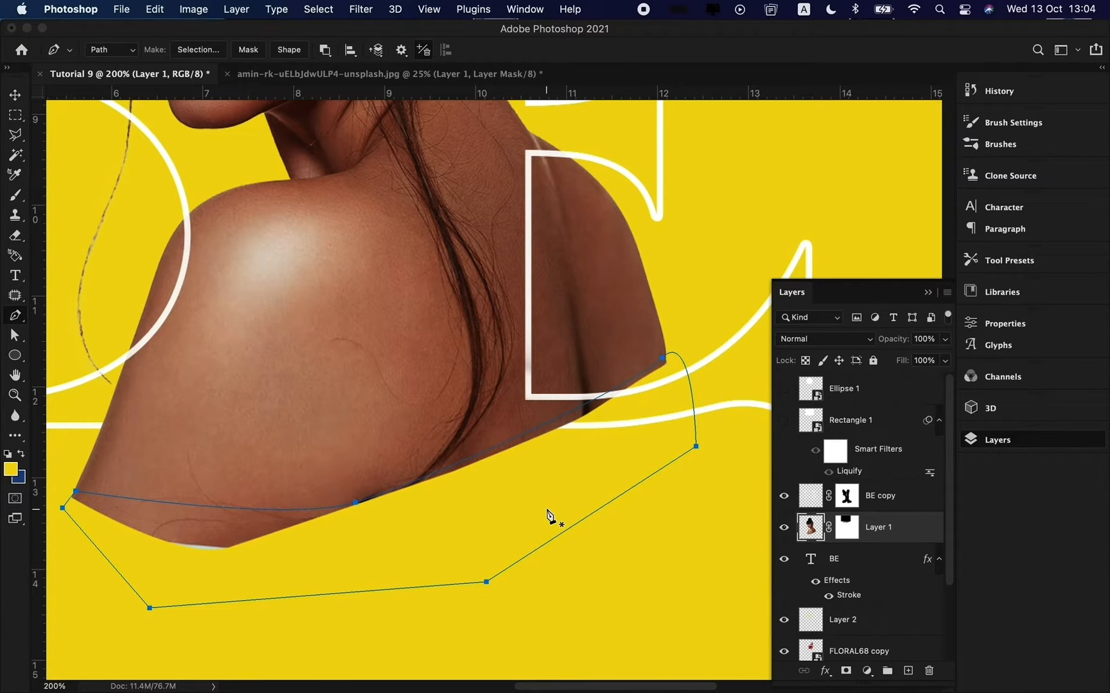
{"action": "right_click", "coordinate": [549, 516]}
{"action": "left_click", "coordinate": [589, 579]}
{"action": "key", "text": "Return"}
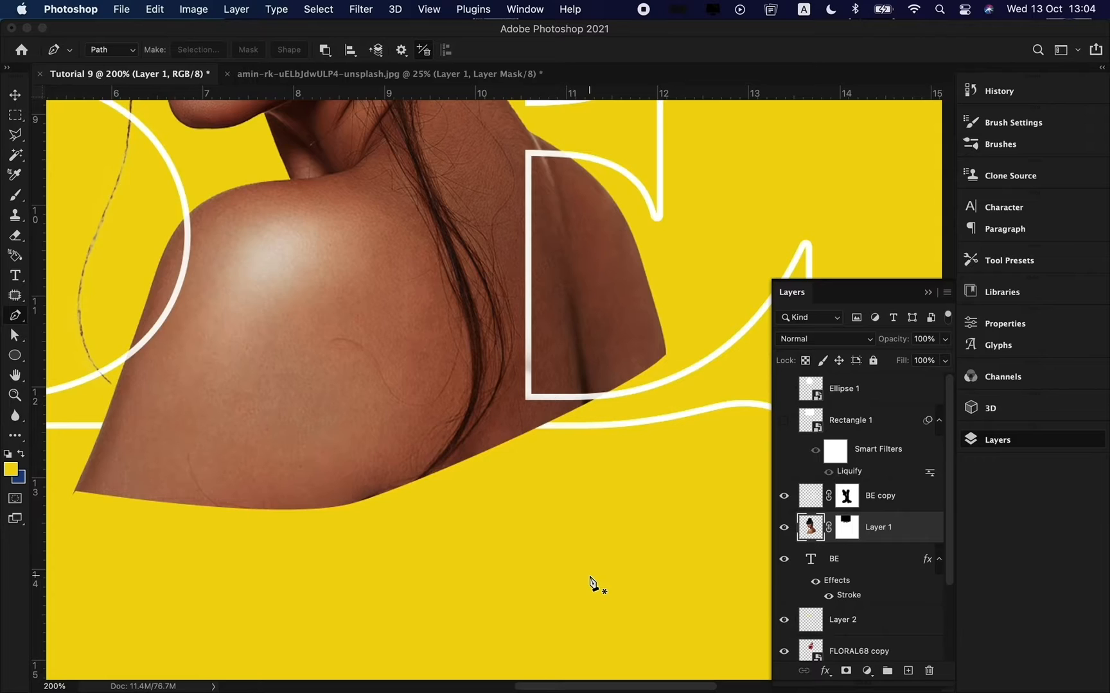
- Outline the lower band of the woman's torso with a curved Pen path across the shoulder and back and turn it into a selection
{"action": "key", "text": "super+0"}
{"action": "left_click", "coordinate": [419, 497]}
{"action": "left_click_drag", "start_coordinate": [508, 494], "coordinate": [590, 450]}
{"action": "left_click", "coordinate": [608, 428]}
{"action": "left_click", "coordinate": [622, 522]}
{"action": "left_click", "coordinate": [471, 590]}
{"action": "left_click", "coordinate": [371, 572]}
{"action": "left_click", "coordinate": [382, 506]}
{"action": "left_click", "coordinate": [419, 496]}
{"action": "right_click", "coordinate": [439, 532]}
{"action": "left_click", "coordinate": [478, 606]}
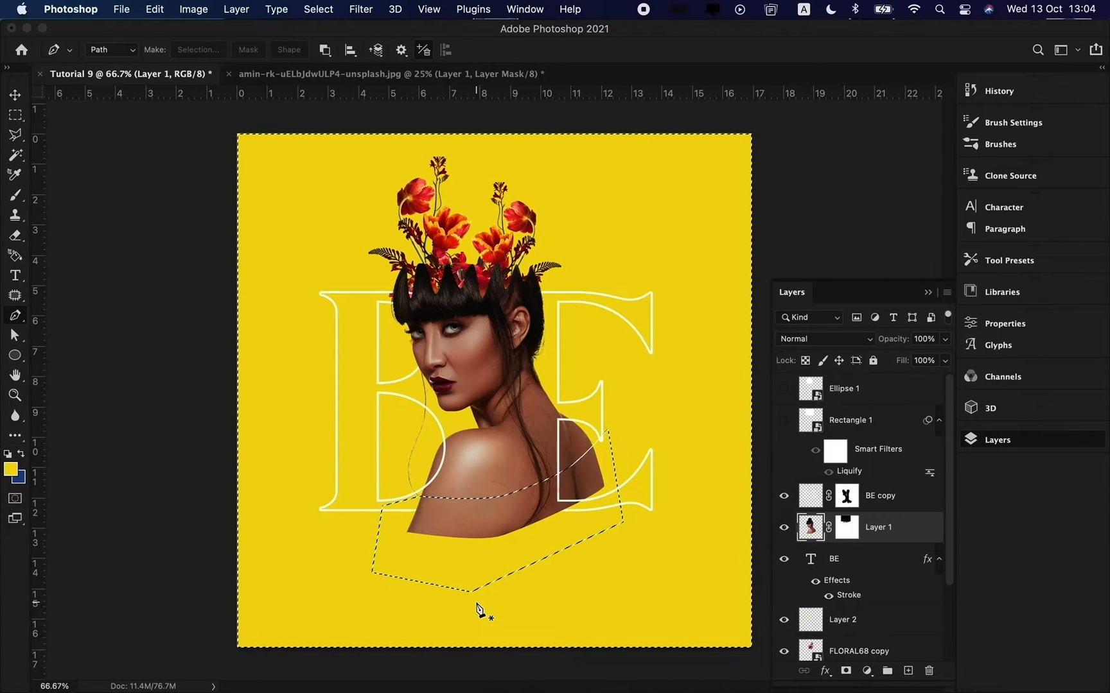
- Cut the selected torso band onto its own layer and place it just below the body, leaving a curved yellow gap
{"action": "key", "text": "super+x"}
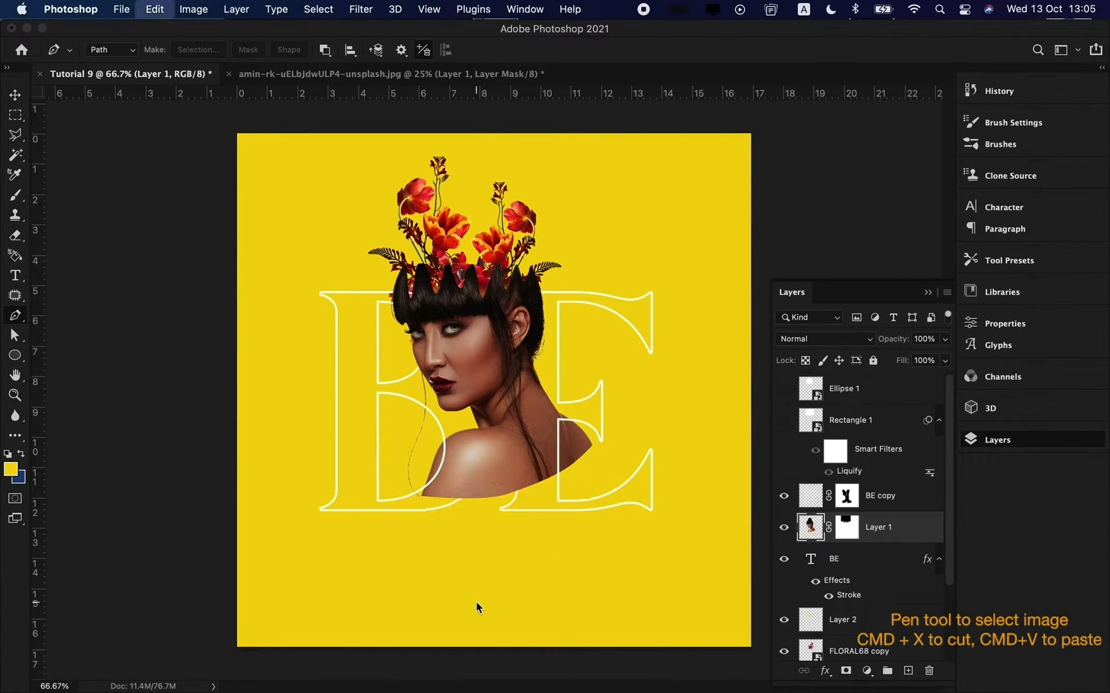
{"action": "key", "text": "super+v"}
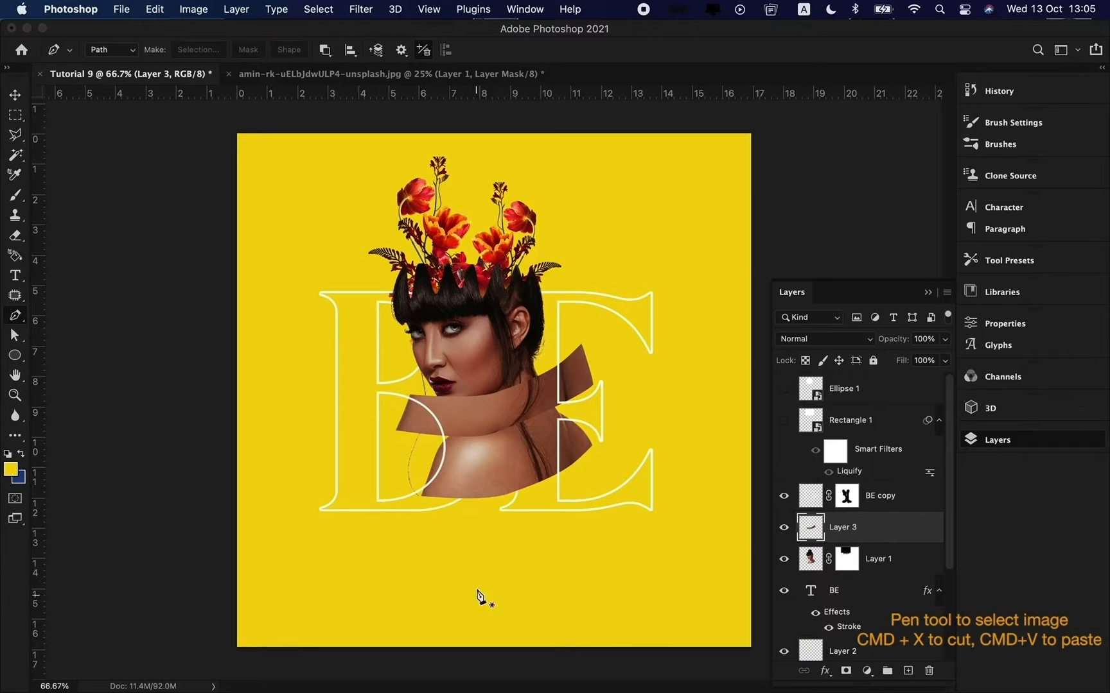
{"action": "key", "text": "v"}
{"action": "left_click_drag", "start_coordinate": [537, 400], "coordinate": [555, 518]}
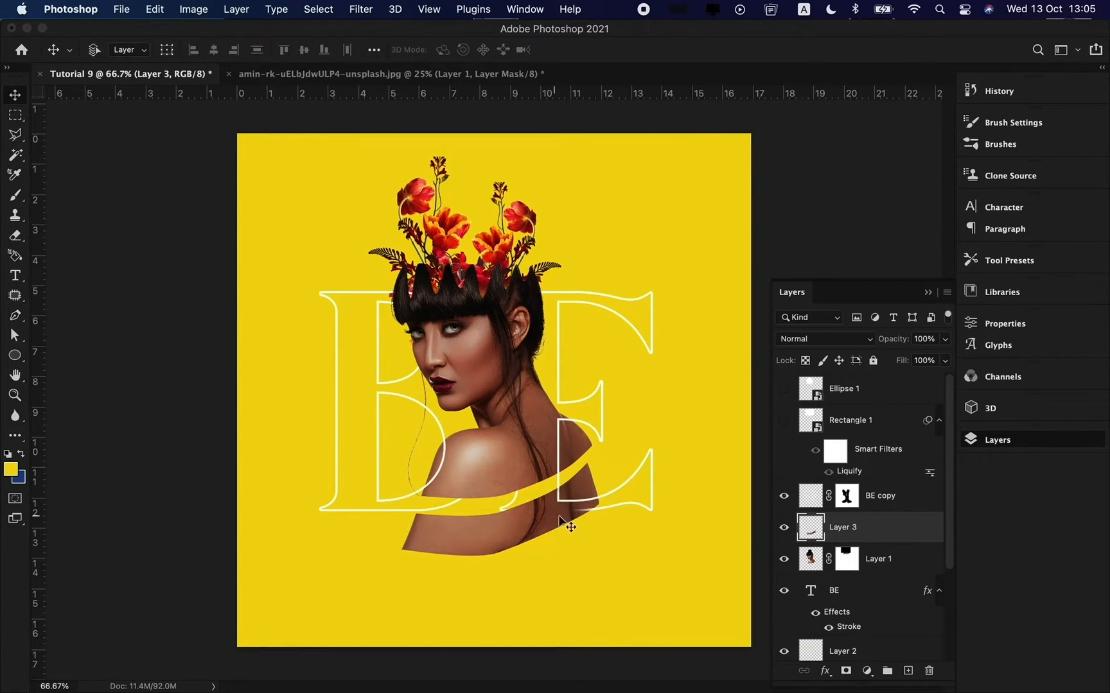
- Hide the BE copy layer and nudge the separated torso band on Layer 3 slightly lower
{"action": "left_click", "coordinate": [566, 518]}
{"action": "left_click", "coordinate": [783, 590]}
{"action": "left_click", "coordinate": [780, 590]}
{"action": "scroll", "coordinate": [782, 614], "scroll_direction": "down", "scroll_amount": 1}
{"action": "scroll", "coordinate": [782, 613], "scroll_direction": "up", "scroll_amount": 1}
{"action": "left_click", "coordinate": [781, 500]}
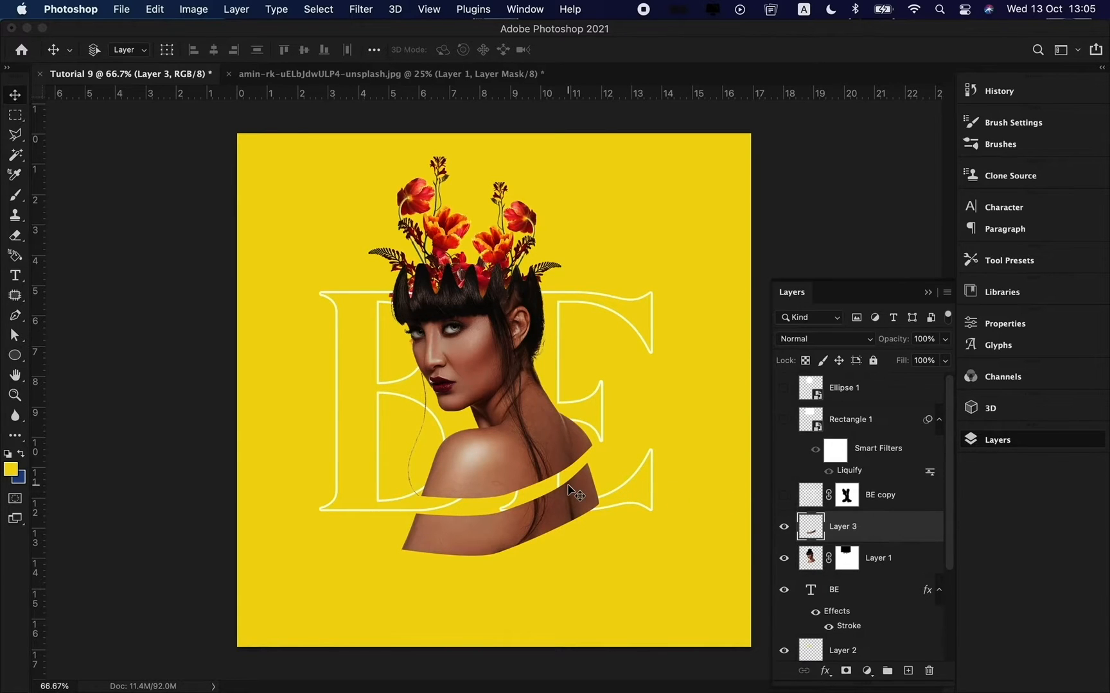
{"action": "key", "text": "super+equal"}
{"action": "left_click_drag", "start_coordinate": [591, 584], "coordinate": [591, 592]}
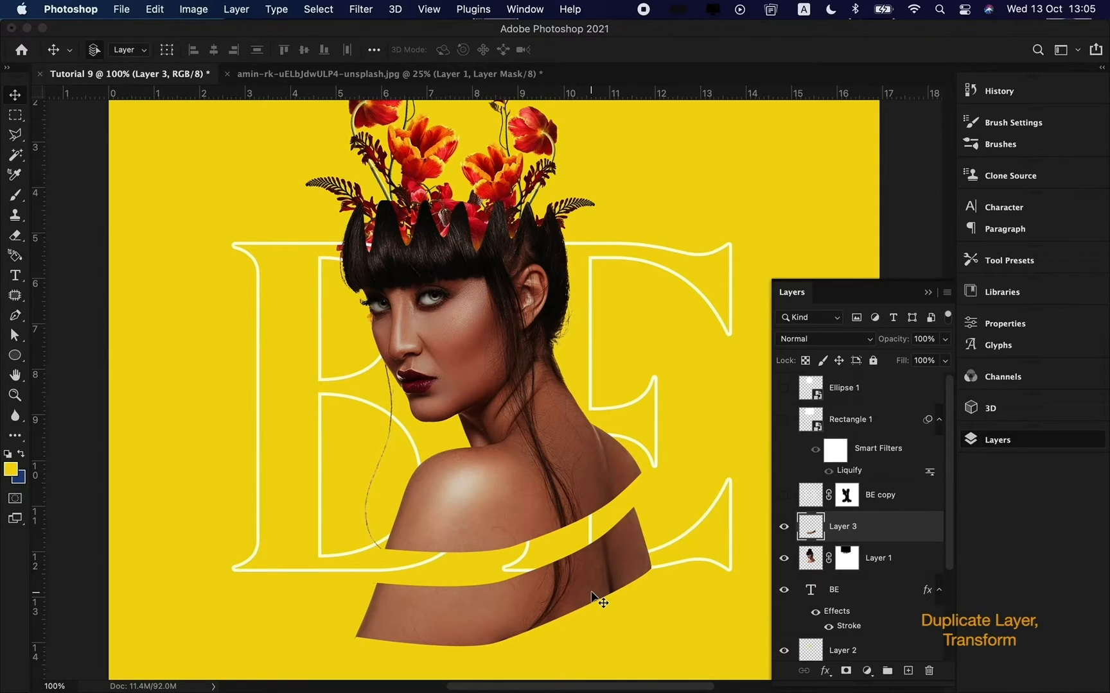
- Duplicate the torso band layer, place the copy beneath Layer 3, and flip it both horizontally and vertically
{"action": "key", "text": "super+j"}
{"action": "key", "text": "super+t"}
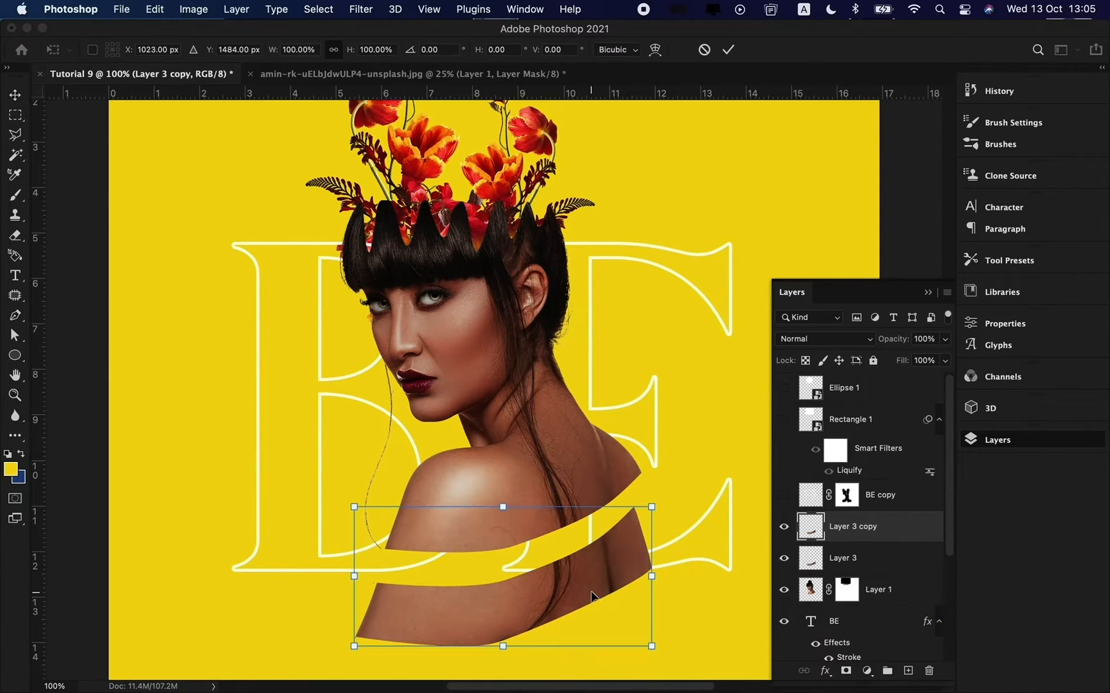
{"action": "right_click", "coordinate": [592, 592]}
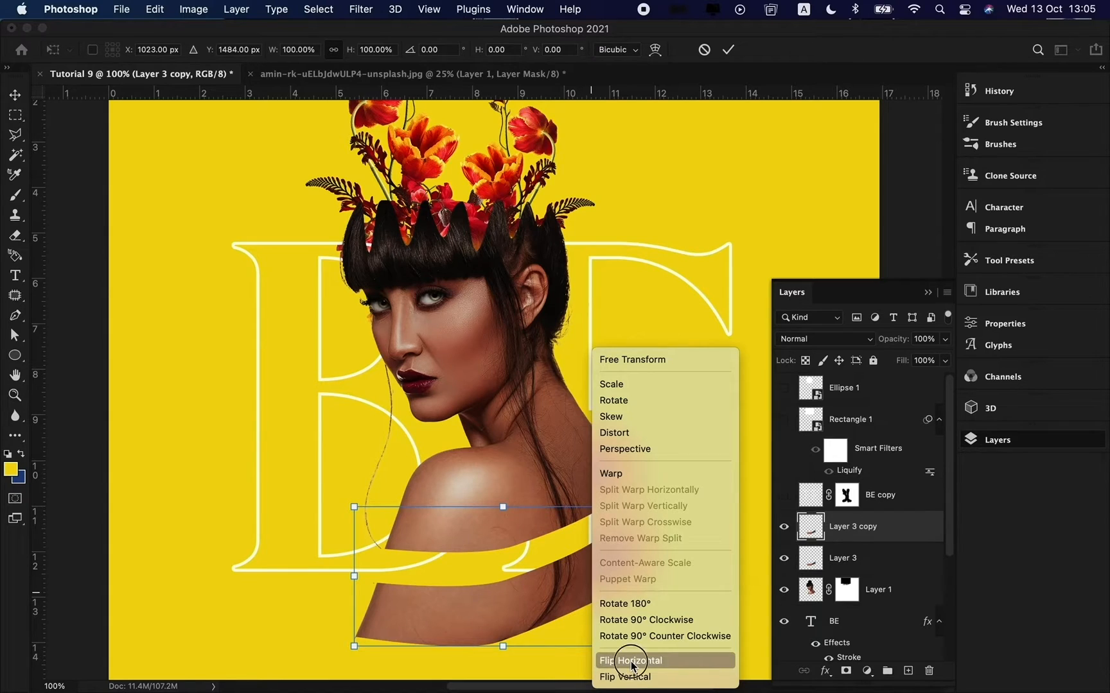
{"action": "left_click", "coordinate": [630, 661]}
{"action": "right_click", "coordinate": [572, 611]}
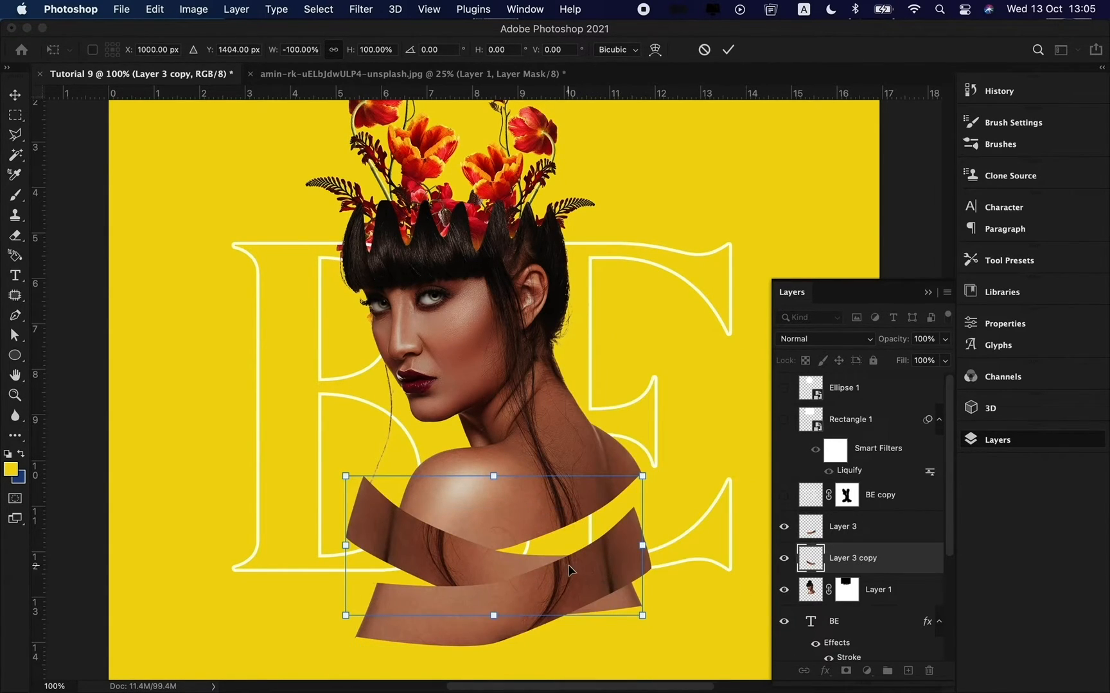
{"action": "right_click", "coordinate": [572, 563]}
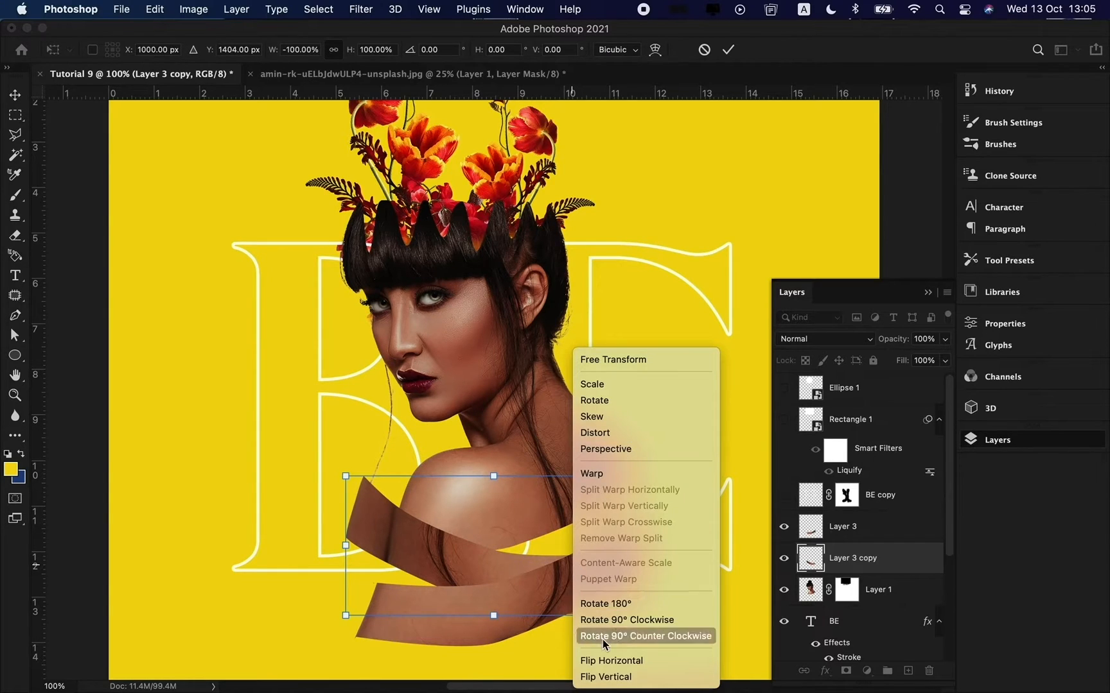
{"action": "left_click", "coordinate": [602, 673]}
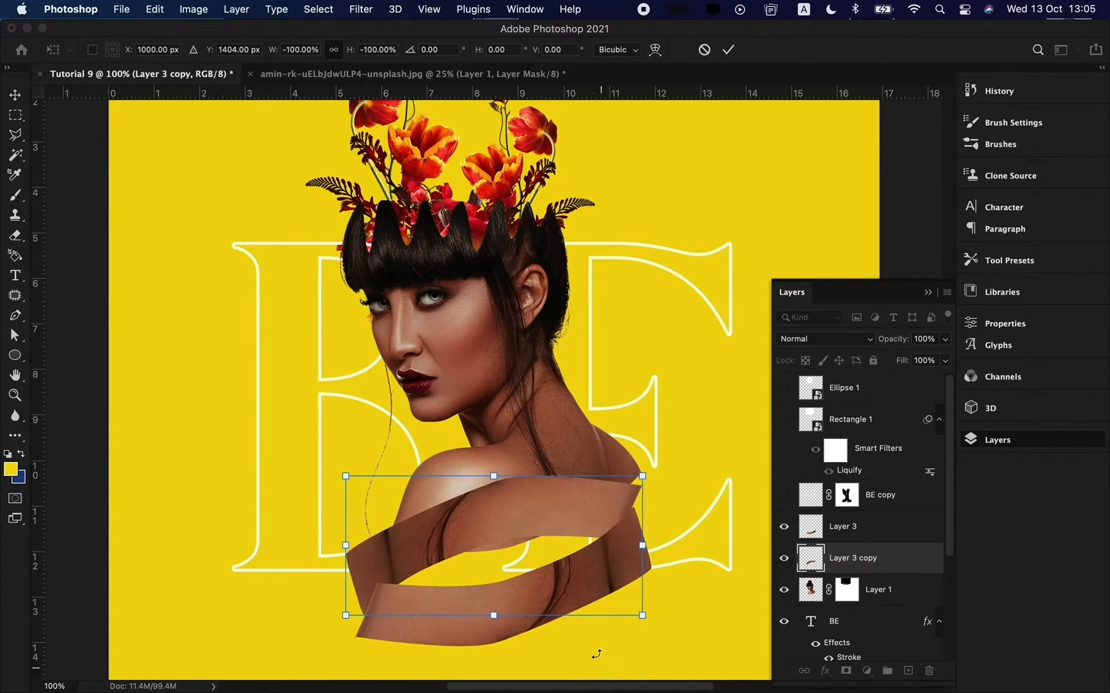
- Move the flipped band copy down behind the lower torso band and stack it beneath Layer 1
{"action": "left_click_drag", "start_coordinate": [571, 531], "coordinate": [590, 568]}
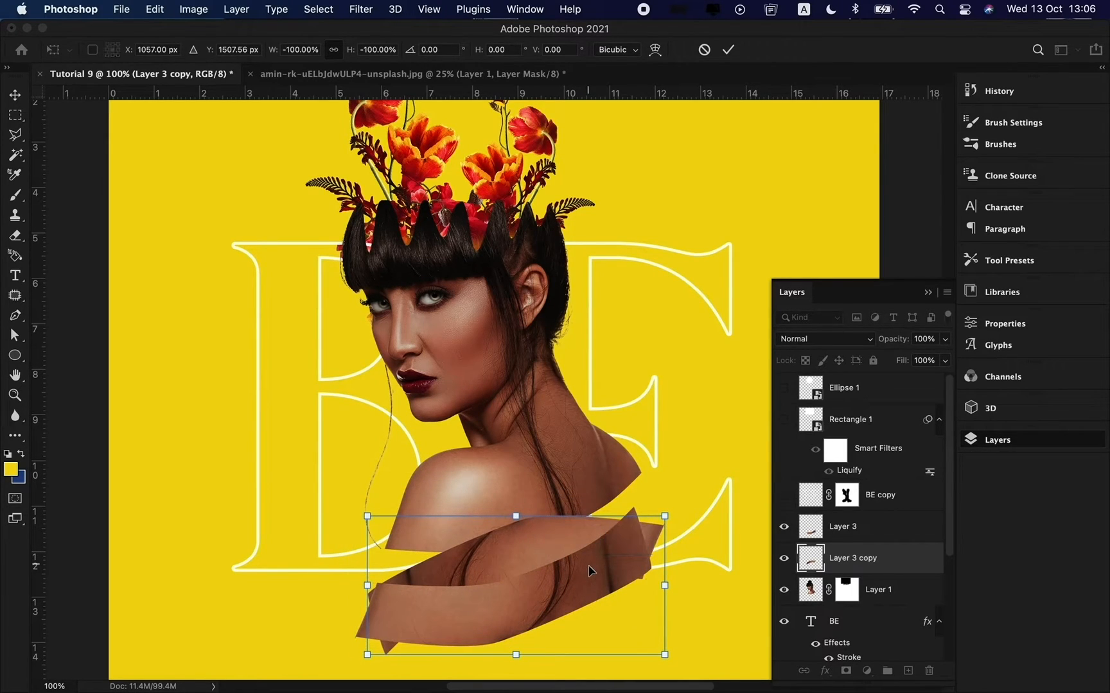
{"action": "key", "text": "Return"}
{"action": "key", "text": "super+bracketleft"}
{"action": "left_click_drag", "start_coordinate": [590, 581], "coordinate": [596, 586]}
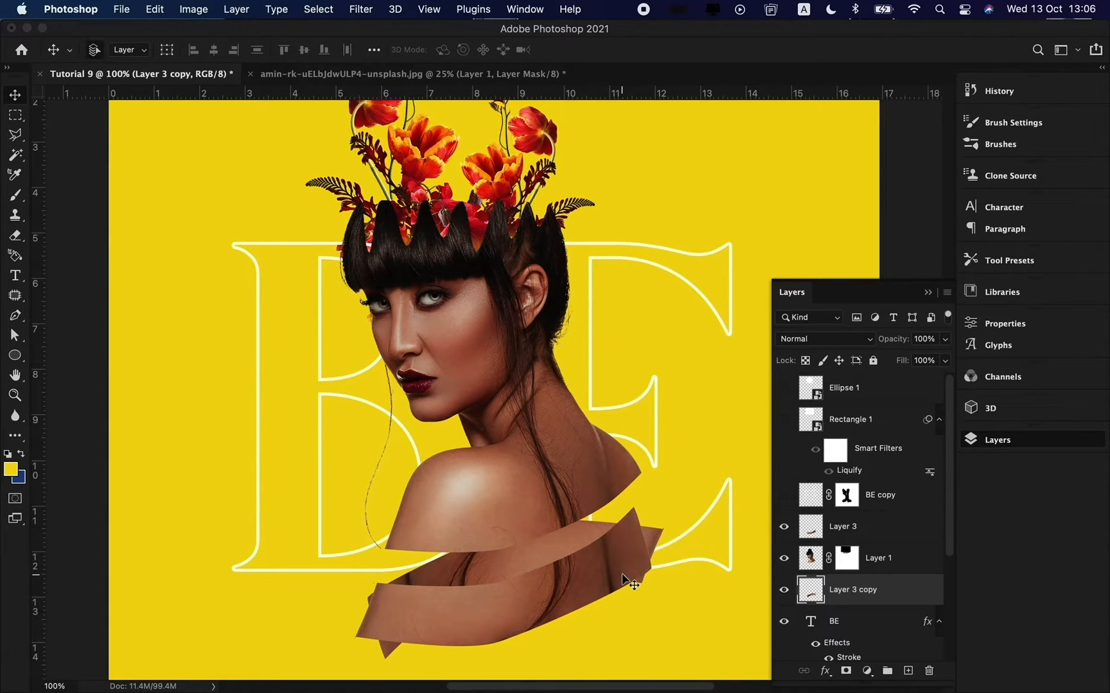
- Rotate the flipped band copy slightly counter-clockwise and reshape it to follow the gap between the torso pieces
{"action": "key", "text": "super+t"}
{"action": "left_click_drag", "start_coordinate": [673, 587], "coordinate": [618, 542]}
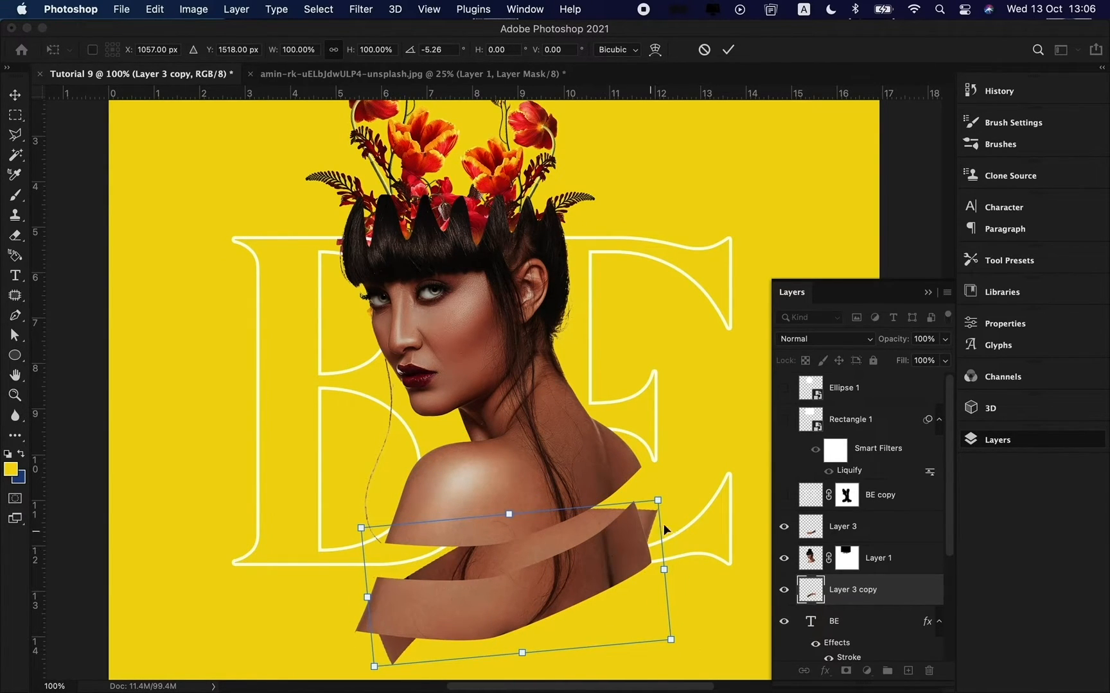
{"action": "left_click_drag", "start_coordinate": [681, 518], "coordinate": [655, 525]}
{"action": "key", "text": "Return"}
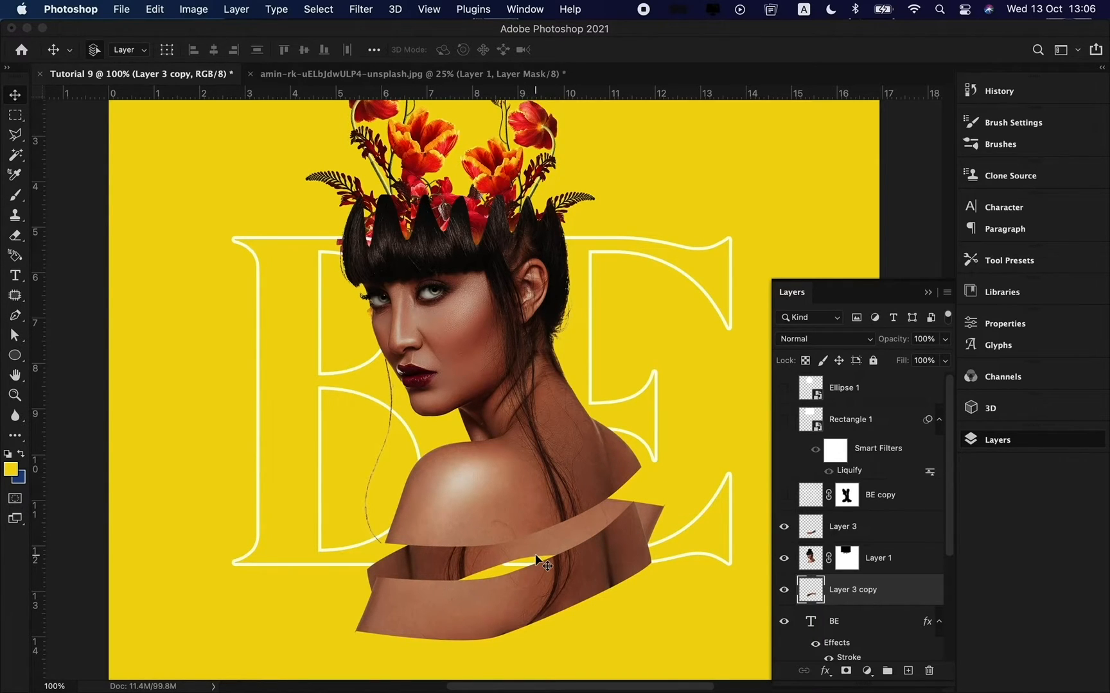
- Distort the upper corners of the band copy so both of its ends line up with the lower torso band
{"action": "key", "text": "super+minus"}
{"action": "key", "text": "super+equal"}
{"action": "key", "text": "super+equal"}
{"action": "scroll", "coordinate": [535, 554], "scroll_direction": "down", "scroll_amount": 5}
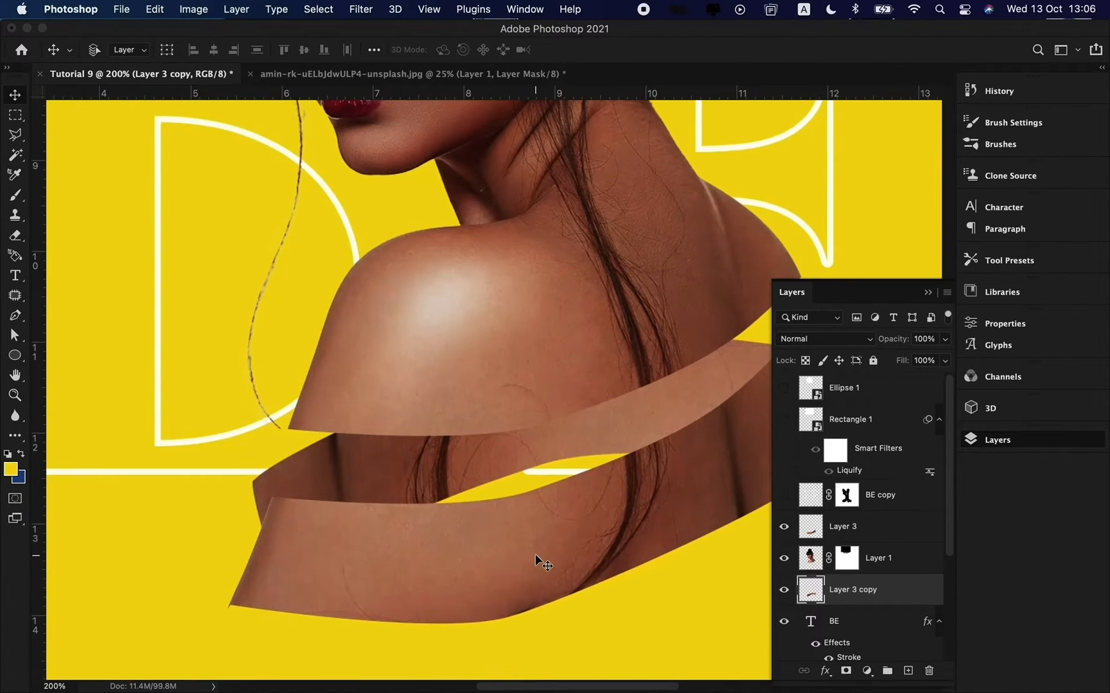
{"action": "key", "text": "super+t"}
{"action": "left_click_drag", "start_coordinate": [251, 332], "coordinate": [291, 393]}
{"action": "scroll", "coordinate": [292, 392], "scroll_direction": "right", "scroll_amount": 6}
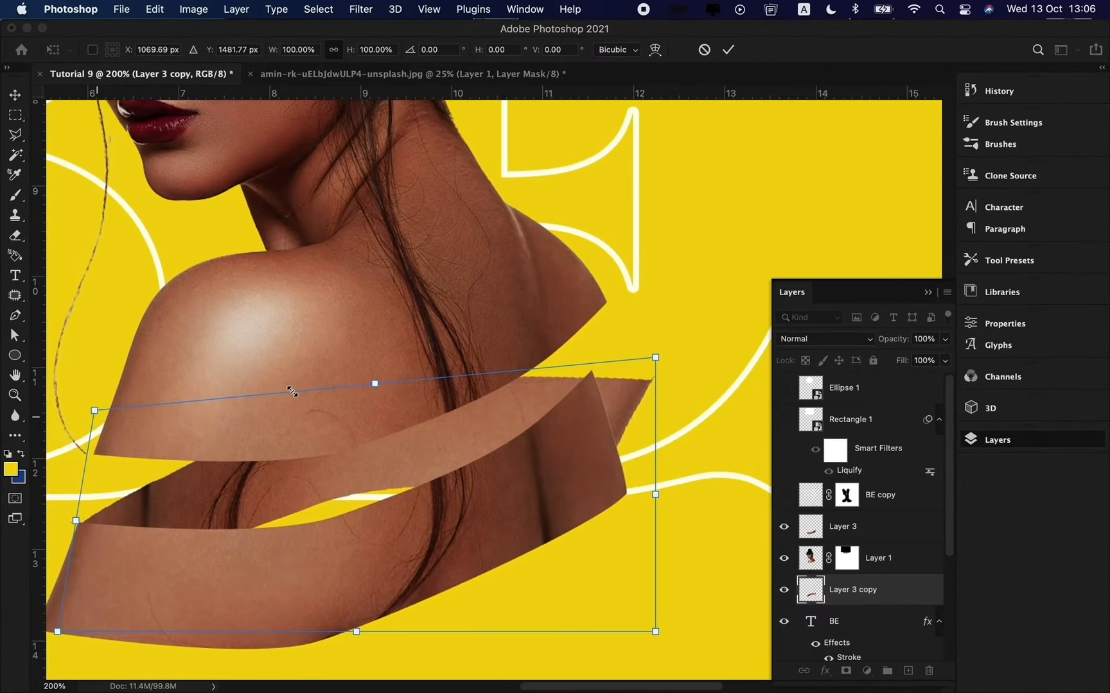
{"action": "left_click_drag", "start_coordinate": [659, 361], "coordinate": [588, 353]}
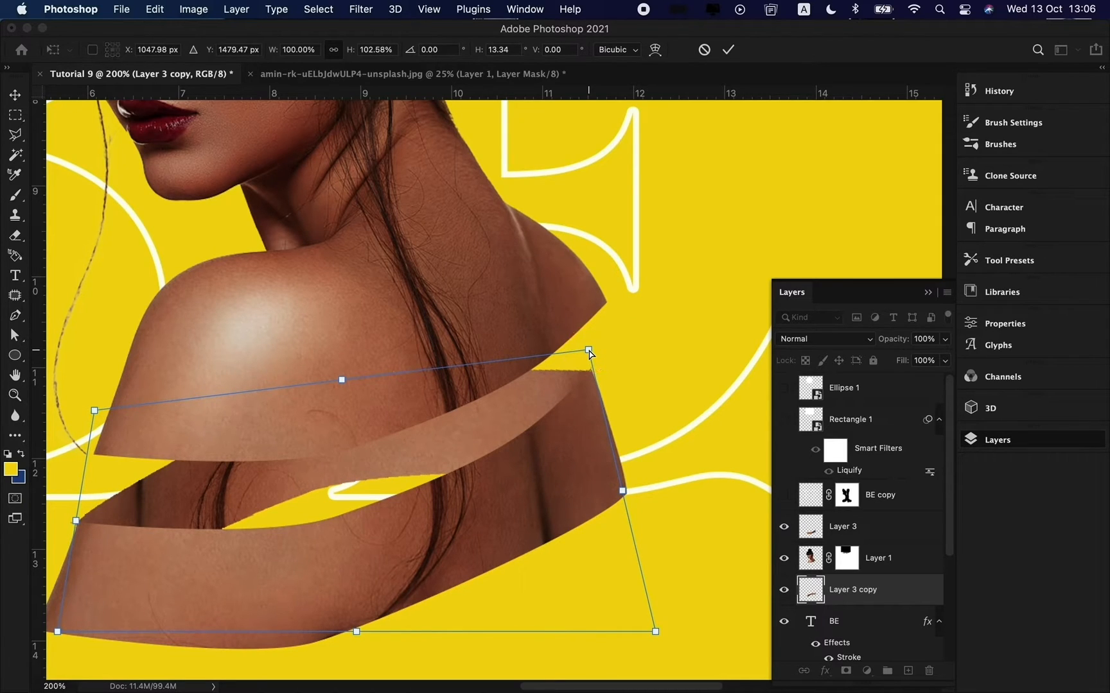
{"action": "key", "text": "Return"}
{"action": "key", "text": "super+0"}
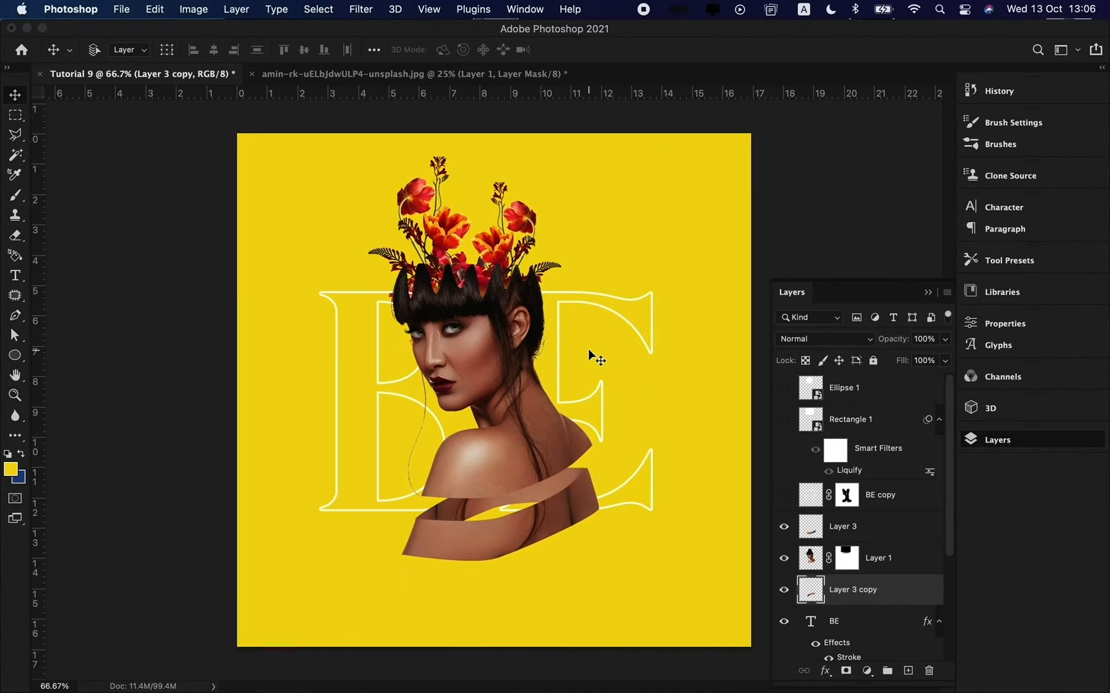
- Add a Gradient Overlay to Layer 3 copy and load a two-colour white-to-blue preset for editing
{"action": "left_click", "coordinate": [827, 669]}
{"action": "left_click", "coordinate": [842, 591]}
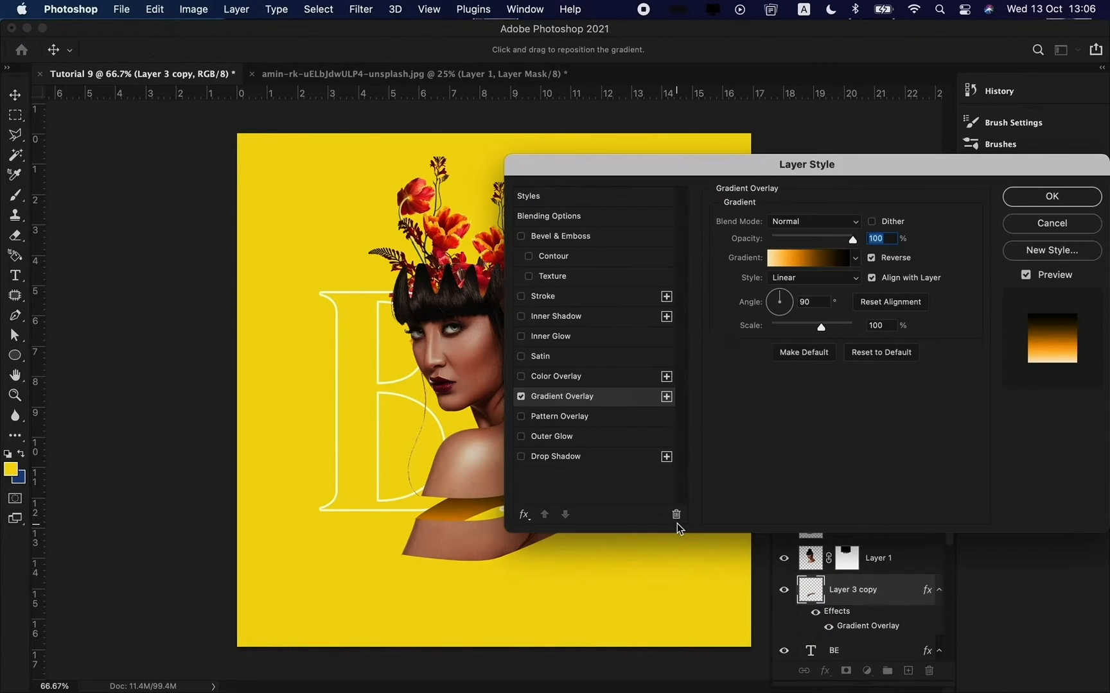
{"action": "left_click_drag", "start_coordinate": [802, 171], "coordinate": [927, 159]}
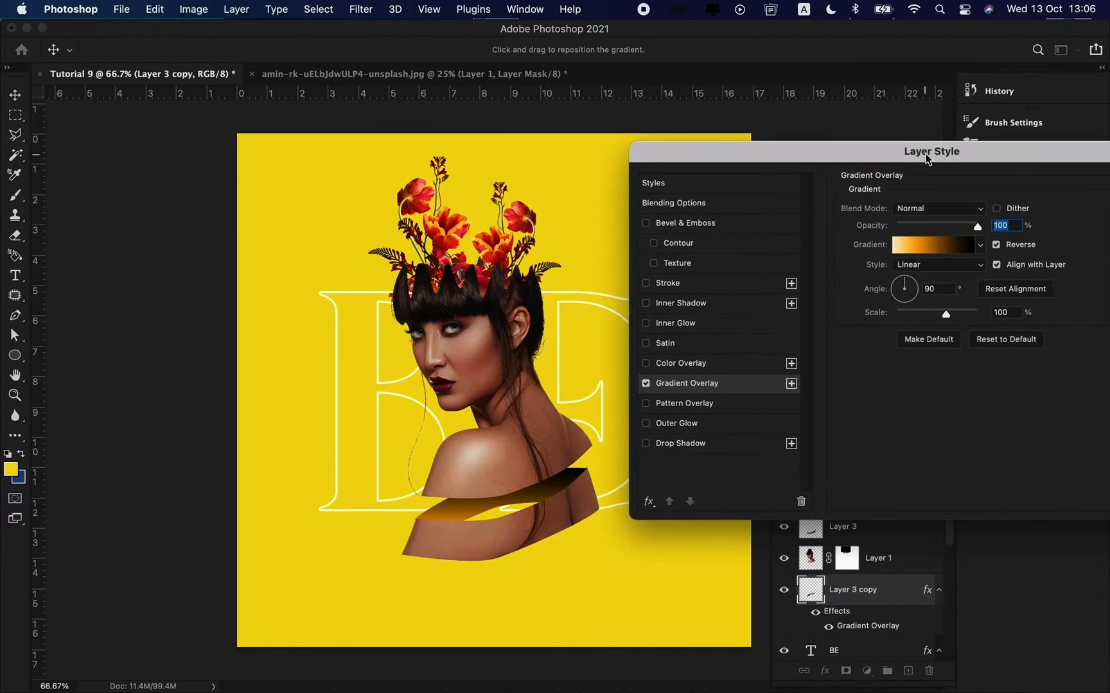
{"action": "key", "text": "super+plus"}
{"action": "left_click", "coordinate": [919, 246]}
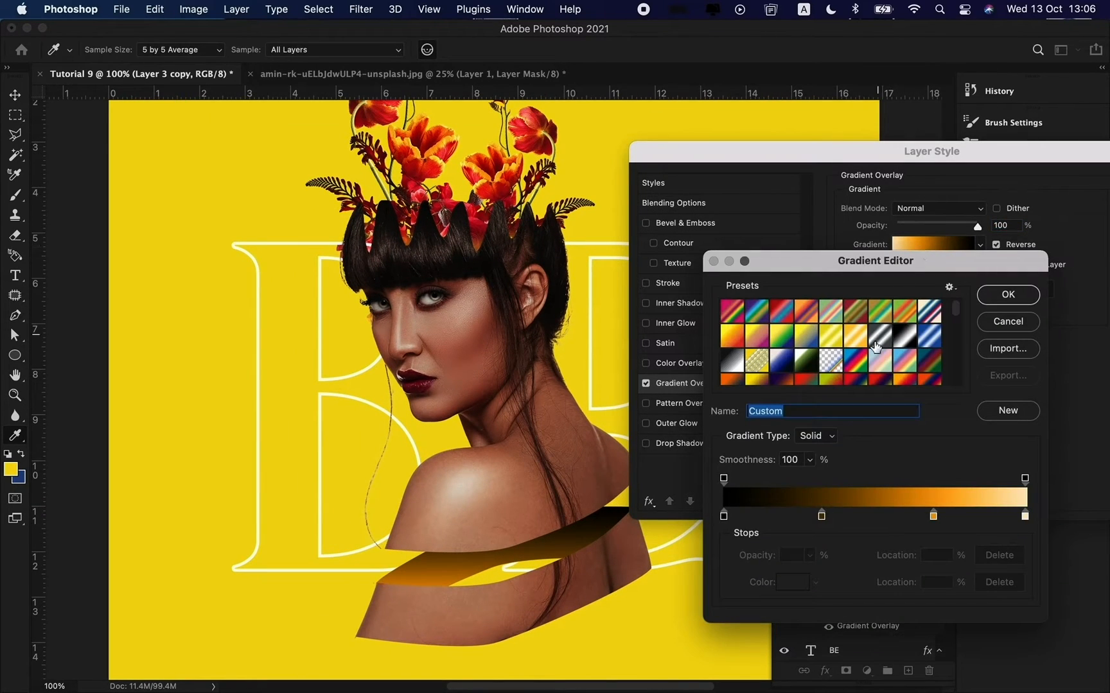
{"action": "left_click", "coordinate": [859, 363]}
- Set the gradient's first colour stop to a dark brown sampled from the shaded skin on the woman's back
{"action": "double_click", "coordinate": [724, 516]}
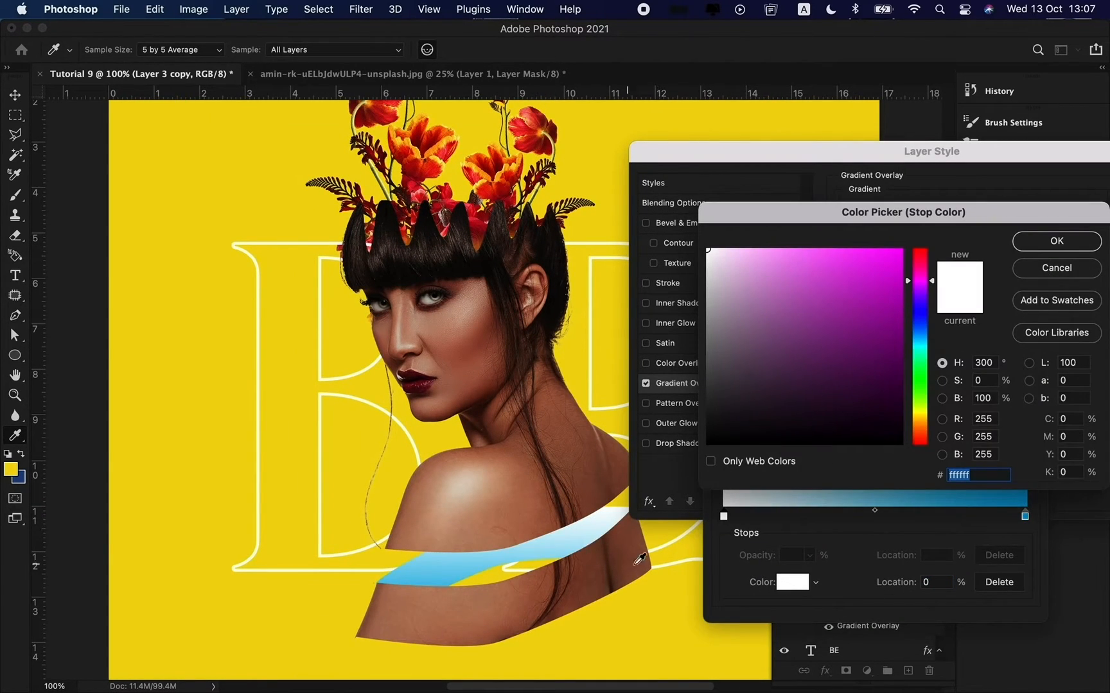
{"action": "left_click", "coordinate": [607, 559]}
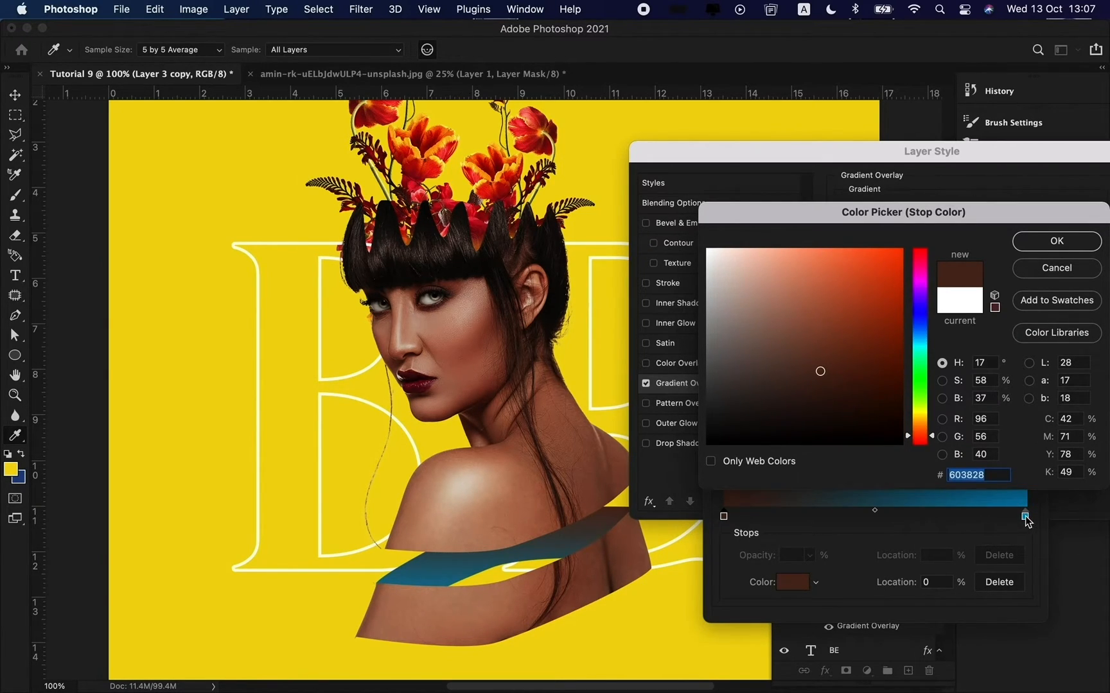
{"action": "left_click", "coordinate": [458, 488]}
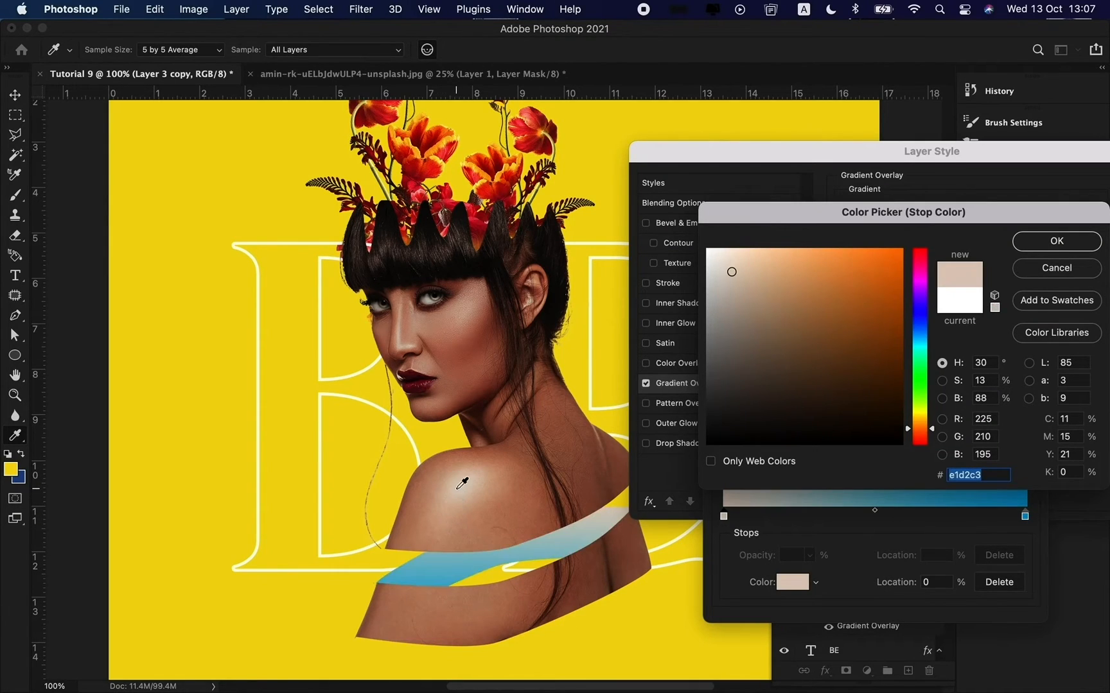
{"action": "left_click", "coordinate": [459, 498]}
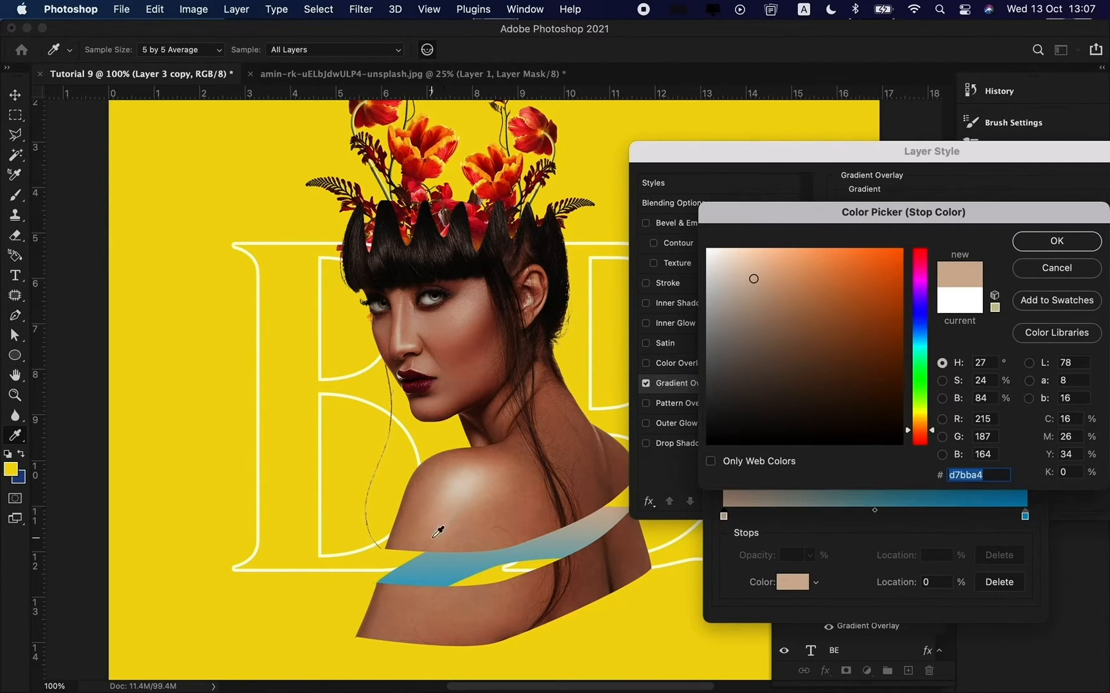
{"action": "left_click", "coordinate": [435, 536]}
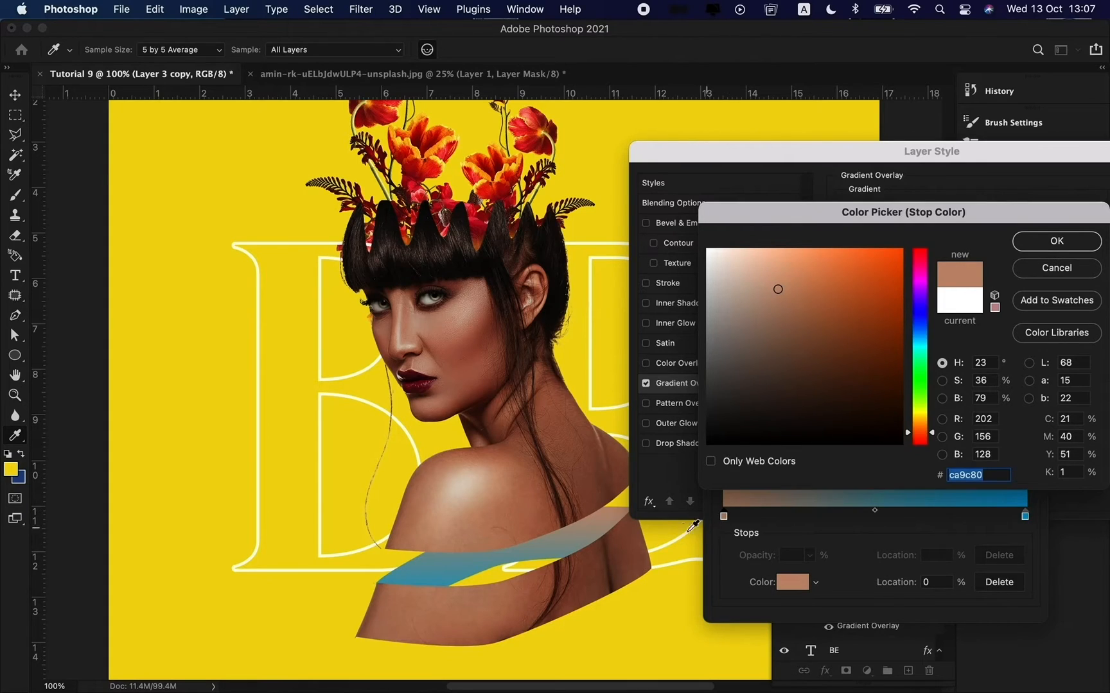
{"action": "left_click", "coordinate": [609, 564]}
{"action": "left_click", "coordinate": [1056, 241]}
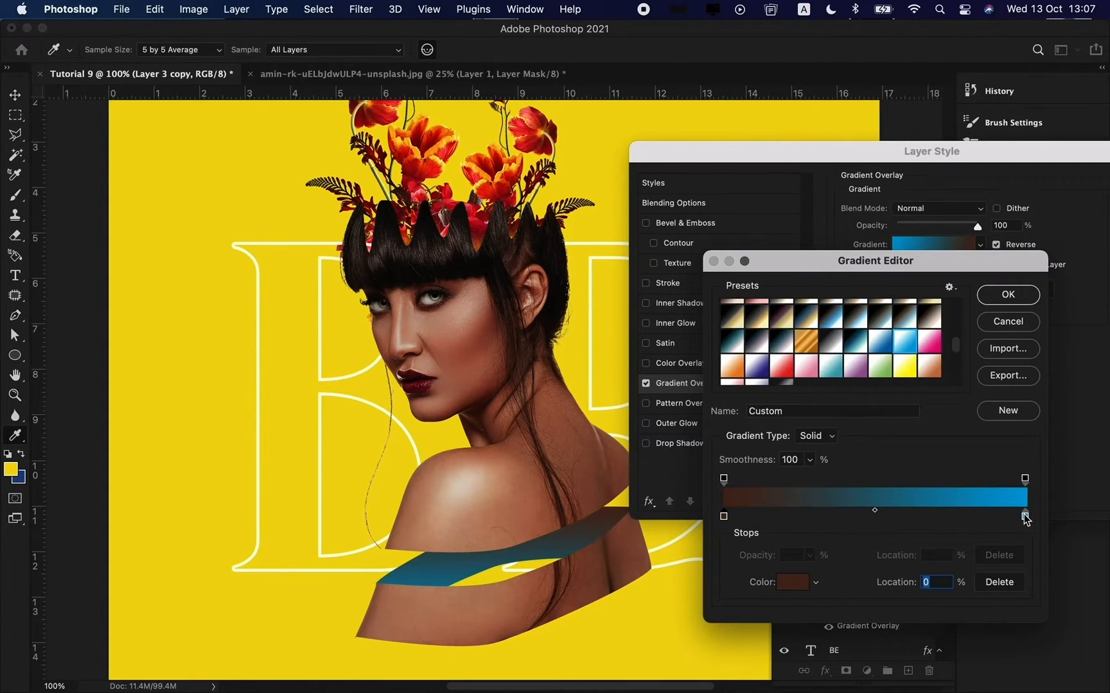
- Set the gradient's end colour stop to the sampled skin tone b27257 and apply the overlay to the band copy
{"action": "left_click", "coordinate": [1025, 517]}
{"action": "double_click", "coordinate": [1023, 517]}
{"action": "left_click", "coordinate": [458, 607]}
{"action": "left_click", "coordinate": [478, 553]}
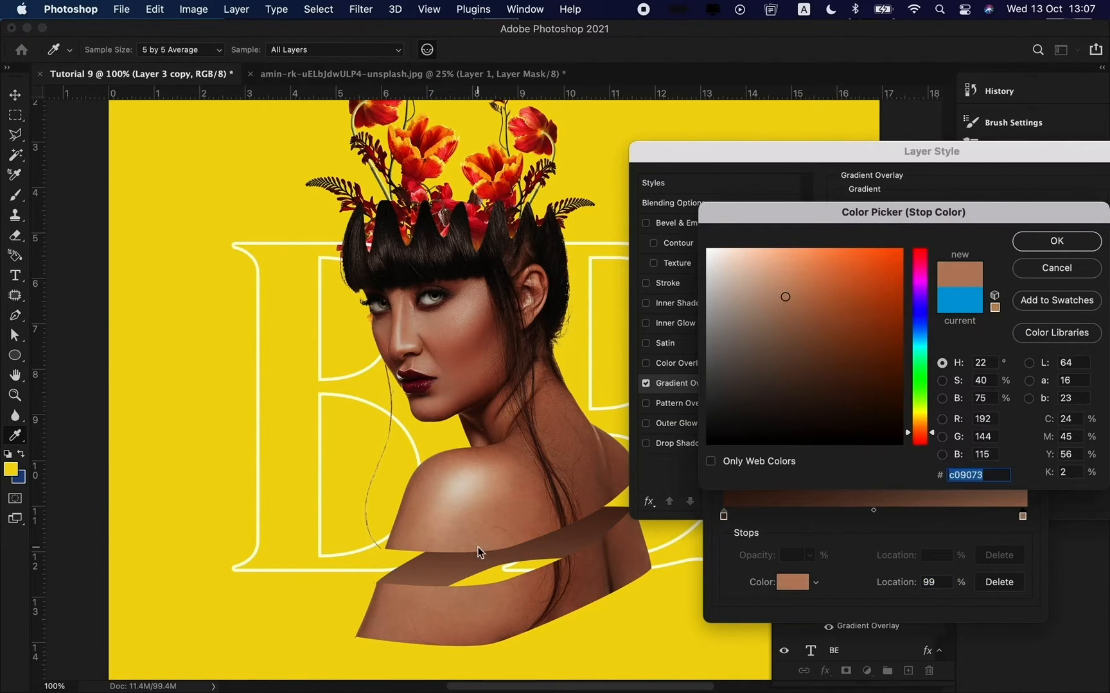
{"action": "left_click", "coordinate": [541, 526]}
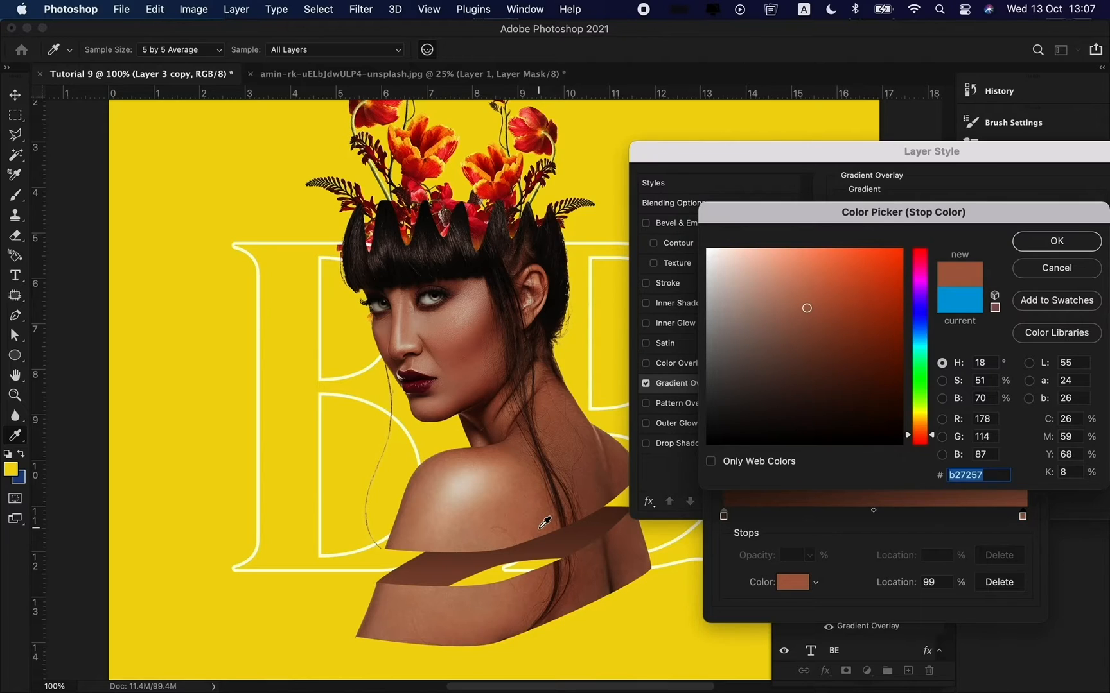
{"action": "key", "text": "Return"}
{"action": "key", "text": "Return"}
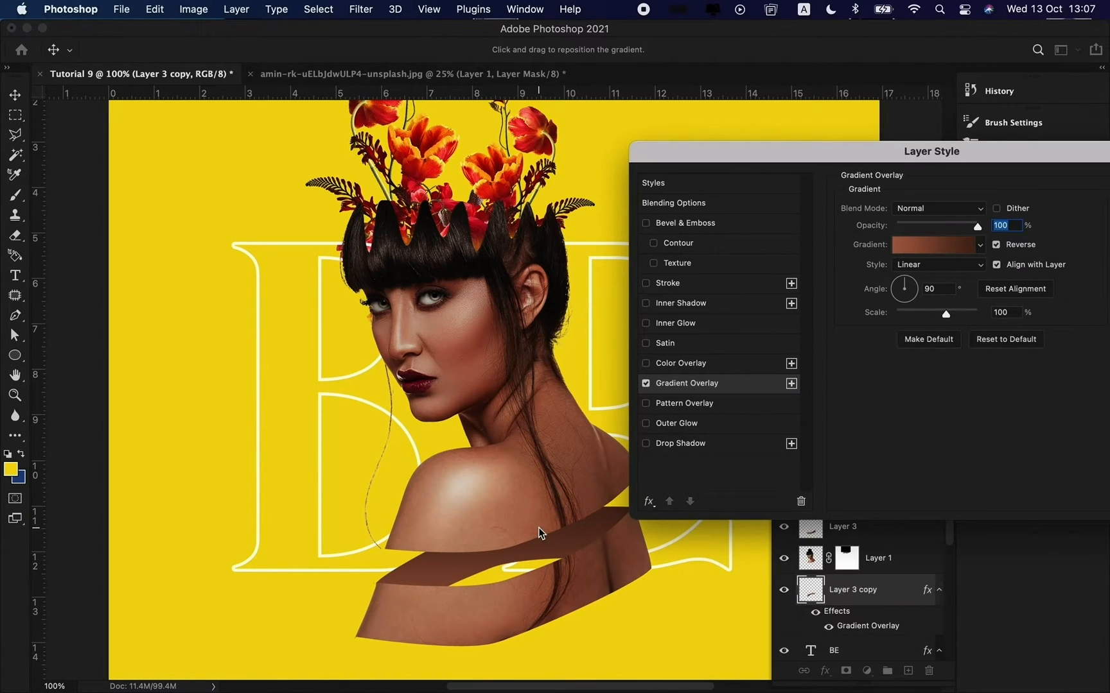
{"action": "key", "text": "Return"}
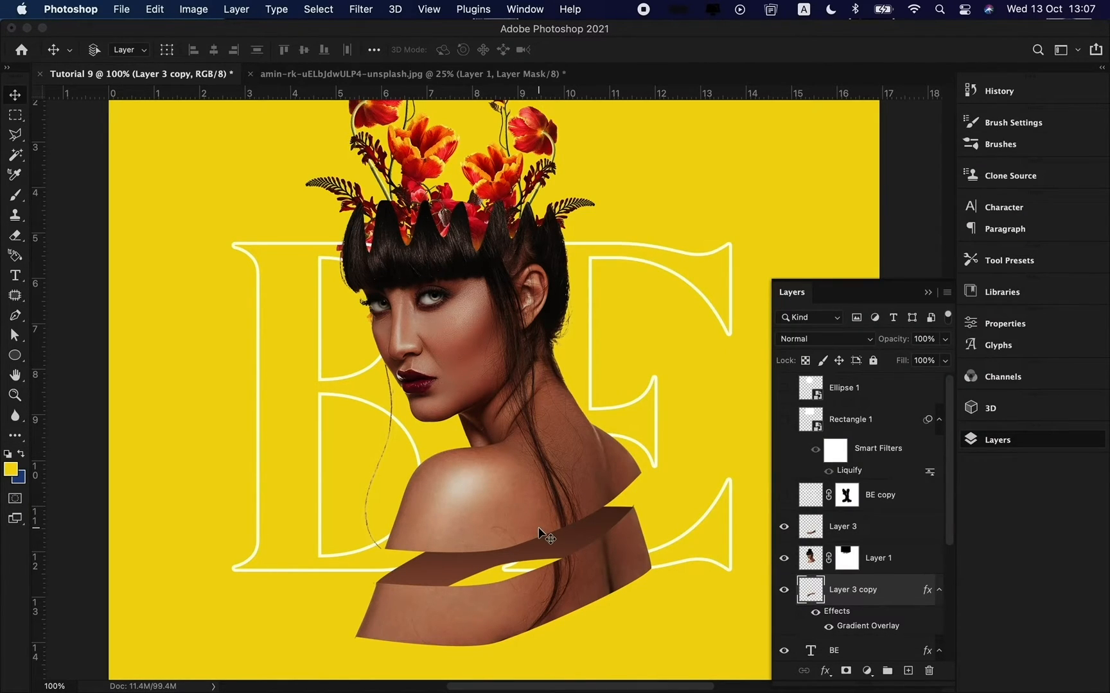
{"action": "key", "text": "super+minus"}
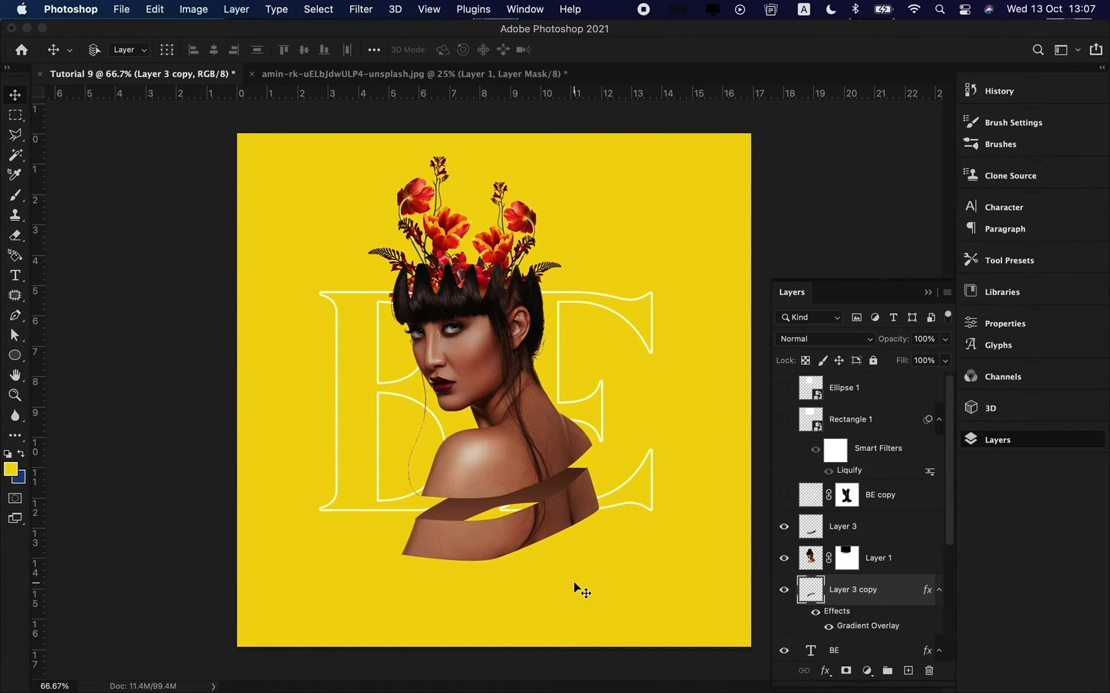
{"action": "key", "text": "super+plus"}
{"action": "key", "text": "super+plus"}
{"action": "key", "text": "super+plus"}
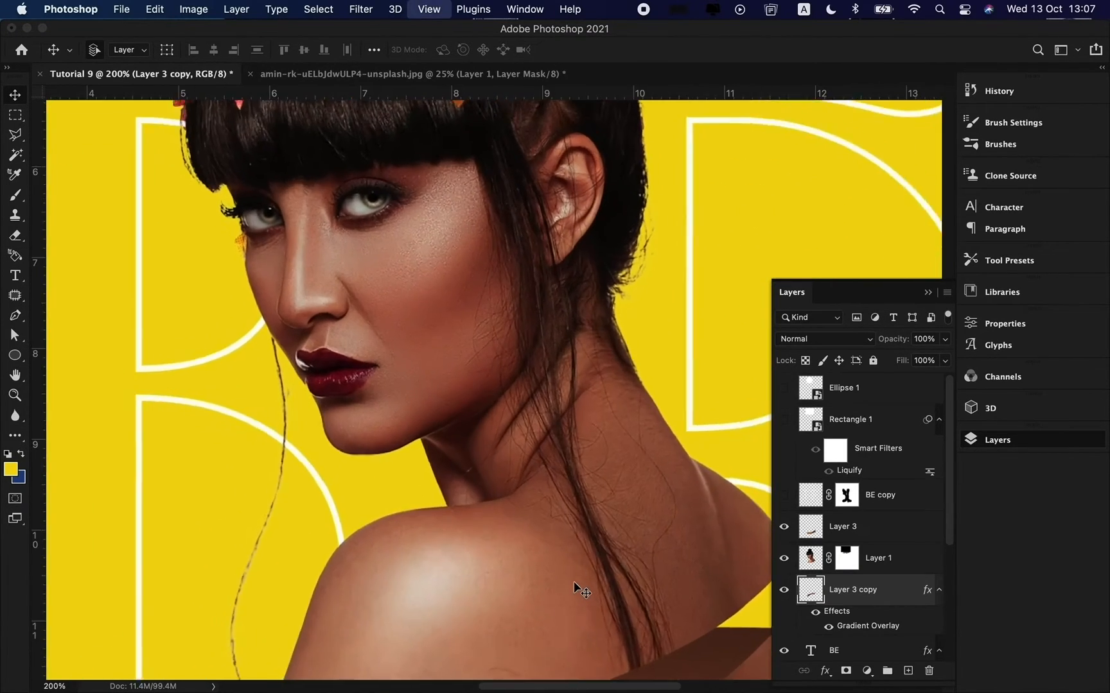
{"action": "scroll", "coordinate": [573, 581], "scroll_direction": "down", "scroll_amount": 5}
{"action": "scroll", "coordinate": [573, 581], "scroll_direction": "right", "scroll_amount": 2}
{"action": "key", "text": "p"}
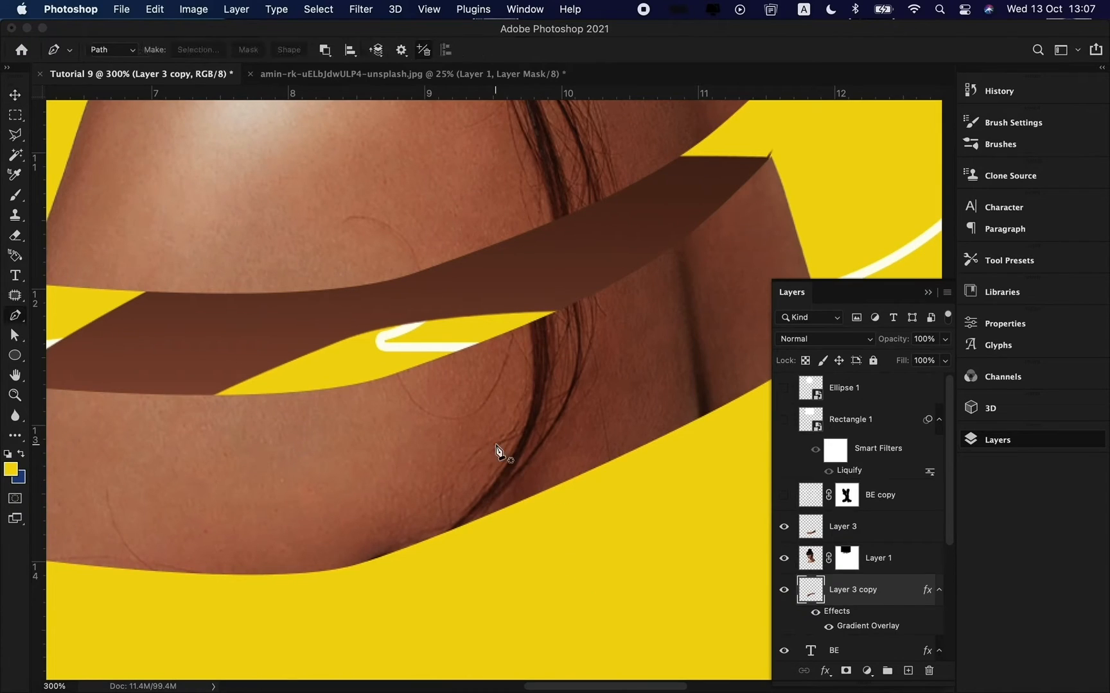
{"action": "left_click", "coordinate": [396, 375]}
{"action": "left_click", "coordinate": [606, 291]}
{"action": "left_click", "coordinate": [627, 452]}
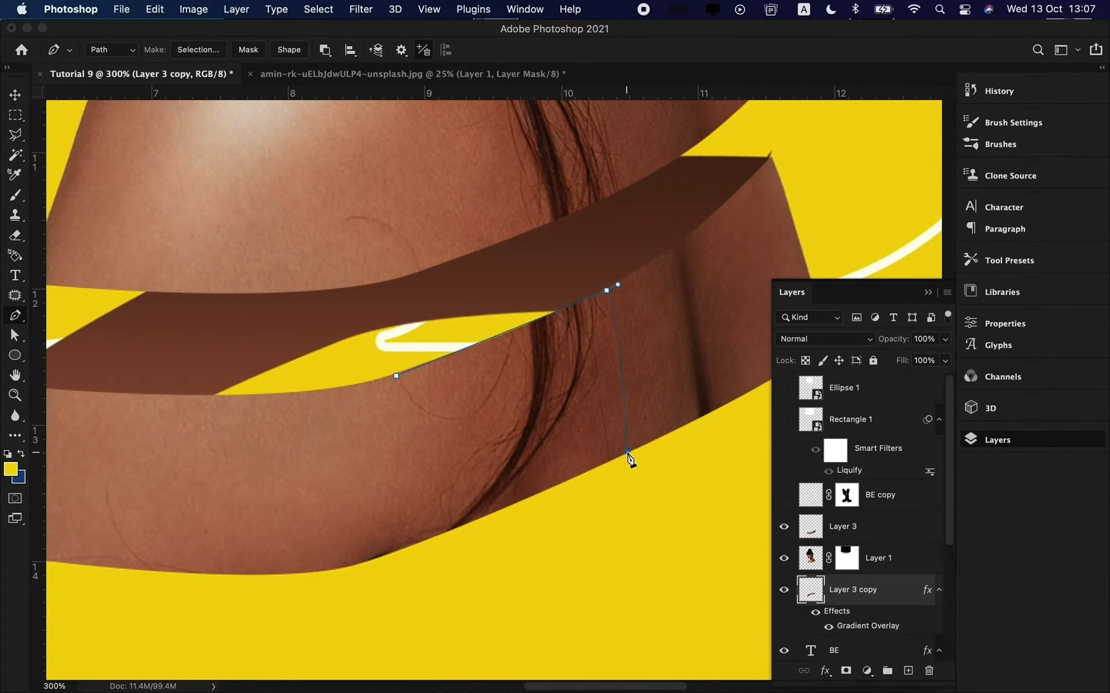
{"action": "left_click", "coordinate": [372, 389]}
{"action": "left_click", "coordinate": [396, 375]}
{"action": "key", "text": "j"}
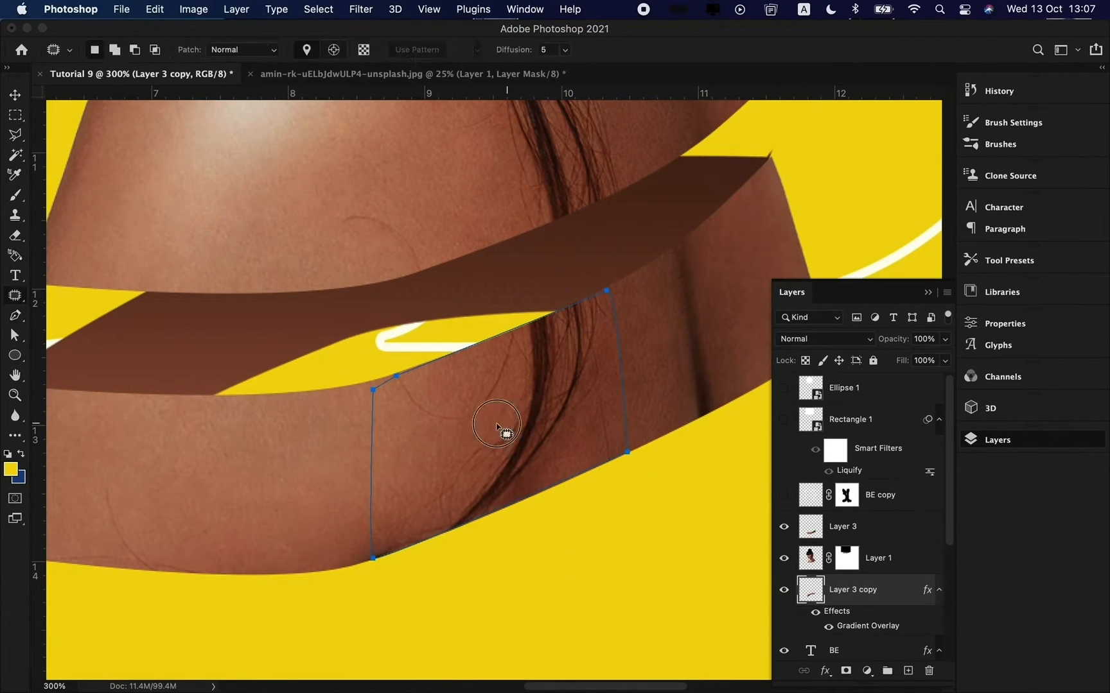
{"action": "key", "text": "super+z"}
{"action": "key", "text": "super+z"}
{"action": "key", "text": "super+z"}
{"action": "key", "text": "super+z"}
{"action": "key", "text": "super+z"}
{"action": "key", "text": "super+z"}
{"action": "key", "text": "super+z"}
- On Layer 3, patch the hair strands in the middle of the lower torso band with clean skin
{"action": "mouse_move", "coordinate": [380, 383]}
{"action": "left_mouse_down"}
{"action": "mouse_move", "coordinate": [592, 298]}
{"action": "mouse_move", "coordinate": [630, 375]}
{"action": "mouse_move", "coordinate": [575, 474]}
{"action": "mouse_move", "coordinate": [468, 520]}
{"action": "mouse_move", "coordinate": [361, 522]}
{"action": "mouse_move", "coordinate": [379, 385]}
{"action": "left_mouse_up"}
{"action": "left_click_drag", "start_coordinate": [421, 436], "coordinate": [321, 470]}
{"action": "left_click", "coordinate": [876, 530]}
{"action": "left_click_drag", "start_coordinate": [532, 430], "coordinate": [403, 446]}
{"action": "key", "text": "super+d"}
- Patch two more areas of hair strands in the upper part of the lower torso band with clean skin
{"action": "mouse_move", "coordinate": [626, 290]}
{"action": "left_mouse_down"}
{"action": "mouse_move", "coordinate": [539, 320]}
{"action": "mouse_move", "coordinate": [487, 361]}
{"action": "mouse_move", "coordinate": [638, 287]}
{"action": "left_mouse_up"}
{"action": "left_click_drag", "start_coordinate": [586, 319], "coordinate": [441, 370]}
{"action": "key", "text": "super+d"}
{"action": "mouse_move", "coordinate": [639, 337]}
{"action": "left_mouse_down"}
{"action": "mouse_move", "coordinate": [566, 452]}
{"action": "mouse_move", "coordinate": [666, 334]}
{"action": "left_mouse_up"}
{"action": "left_click_drag", "start_coordinate": [622, 385], "coordinate": [480, 430]}
{"action": "key", "text": "super+d"}
- Patch the leftover hair marks along the bottom and top edges of the lower torso band with clean skin
{"action": "mouse_move", "coordinate": [528, 503]}
{"action": "left_mouse_down"}
{"action": "mouse_move", "coordinate": [432, 506]}
{"action": "mouse_move", "coordinate": [339, 561]}
{"action": "mouse_move", "coordinate": [386, 561]}
{"action": "mouse_move", "coordinate": [509, 493]}
{"action": "left_mouse_up"}
{"action": "left_click_drag", "start_coordinate": [448, 521], "coordinate": [421, 487]}
{"action": "key", "text": "super+d"}
{"action": "mouse_move", "coordinate": [481, 510]}
{"action": "left_mouse_down"}
{"action": "mouse_move", "coordinate": [439, 531]}
{"action": "mouse_move", "coordinate": [481, 506]}
{"action": "mouse_move", "coordinate": [468, 499]}
{"action": "left_mouse_up"}
{"action": "key", "text": "super+d"}
{"action": "mouse_move", "coordinate": [600, 298]}
{"action": "left_mouse_down"}
{"action": "mouse_move", "coordinate": [524, 330]}
{"action": "mouse_move", "coordinate": [590, 305]}
{"action": "left_mouse_up"}
{"action": "left_click_drag", "start_coordinate": [578, 315], "coordinate": [581, 352]}
{"action": "key", "text": "super+d"}
{"action": "scroll", "coordinate": [568, 373], "scroll_direction": "down", "scroll_amount": 3}
{"action": "scroll", "coordinate": [568, 373], "scroll_direction": "up", "scroll_amount": 2}
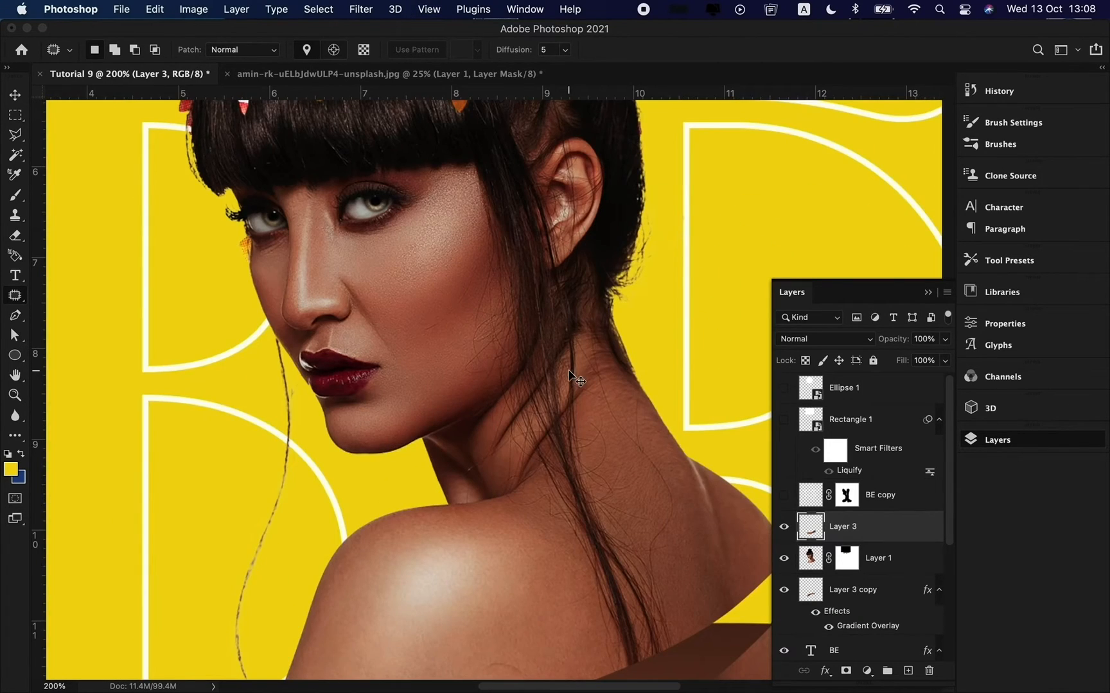
{"action": "scroll", "coordinate": [569, 374], "scroll_direction": "down", "scroll_amount": 3}
{"action": "scroll", "coordinate": [568, 370], "scroll_direction": "up", "scroll_amount": 5}
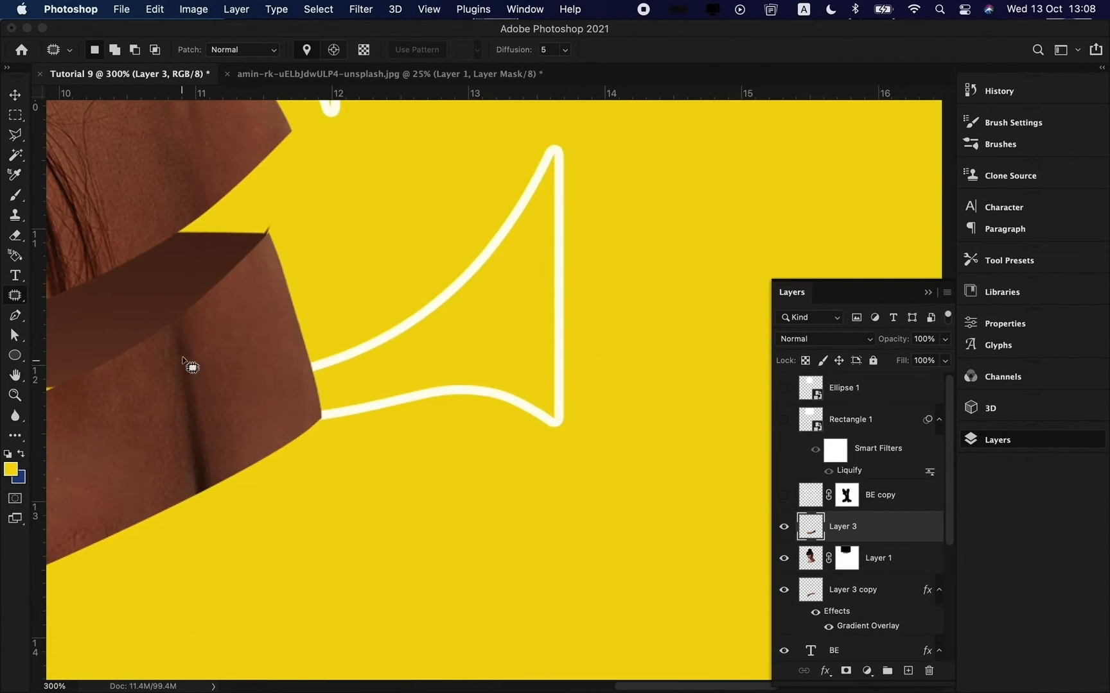
- Patch the dark hair strand at the right end of the lower torso band with clean skin and deselect
{"action": "mouse_move", "coordinate": [173, 331]}
{"action": "left_mouse_down"}
{"action": "mouse_move", "coordinate": [179, 497]}
{"action": "mouse_move", "coordinate": [208, 492]}
{"action": "mouse_move", "coordinate": [212, 352]}
{"action": "mouse_move", "coordinate": [188, 317]}
{"action": "mouse_move", "coordinate": [240, 349]}
{"action": "left_mouse_up"}
{"action": "key", "text": "super+d"}
{"action": "scroll", "coordinate": [247, 360], "scroll_direction": "down", "scroll_amount": 5}
{"action": "key", "text": "v"}
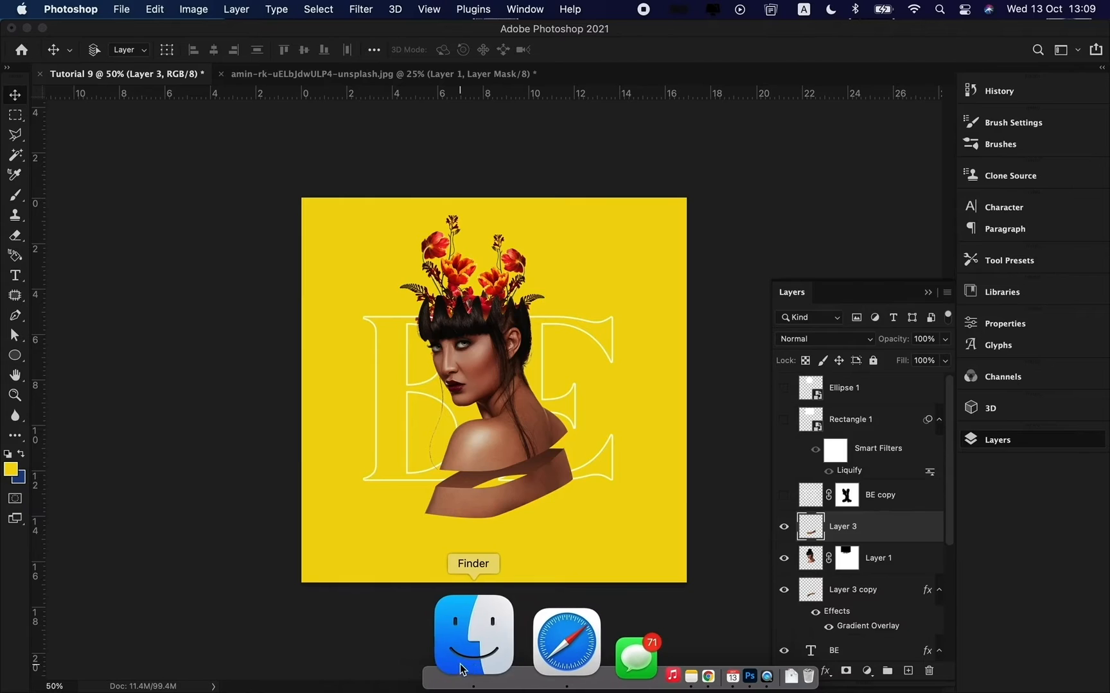
- Place FLORAL68.png into the poster at 2.42% scale, below and to the left of the torso
{"action": "left_click", "coordinate": [474, 647]}
{"action": "left_click_drag", "start_coordinate": [767, 247], "coordinate": [568, 567]}
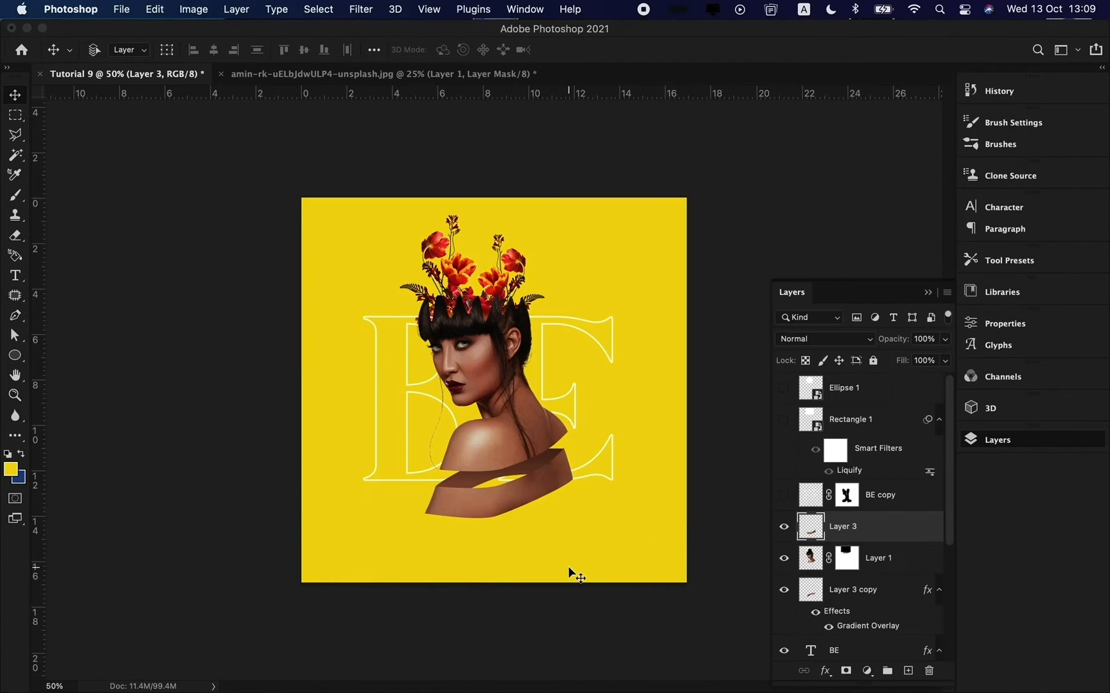
{"action": "left_click_drag", "start_coordinate": [629, 198], "coordinate": [502, 582]}
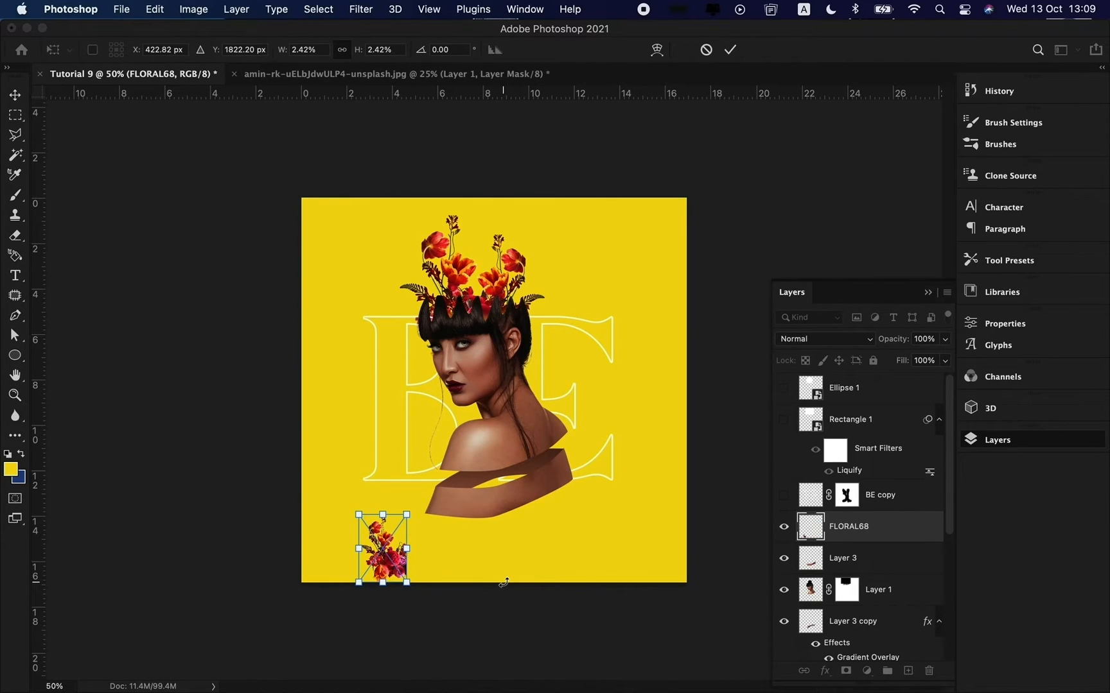
{"action": "key", "text": "Return"}
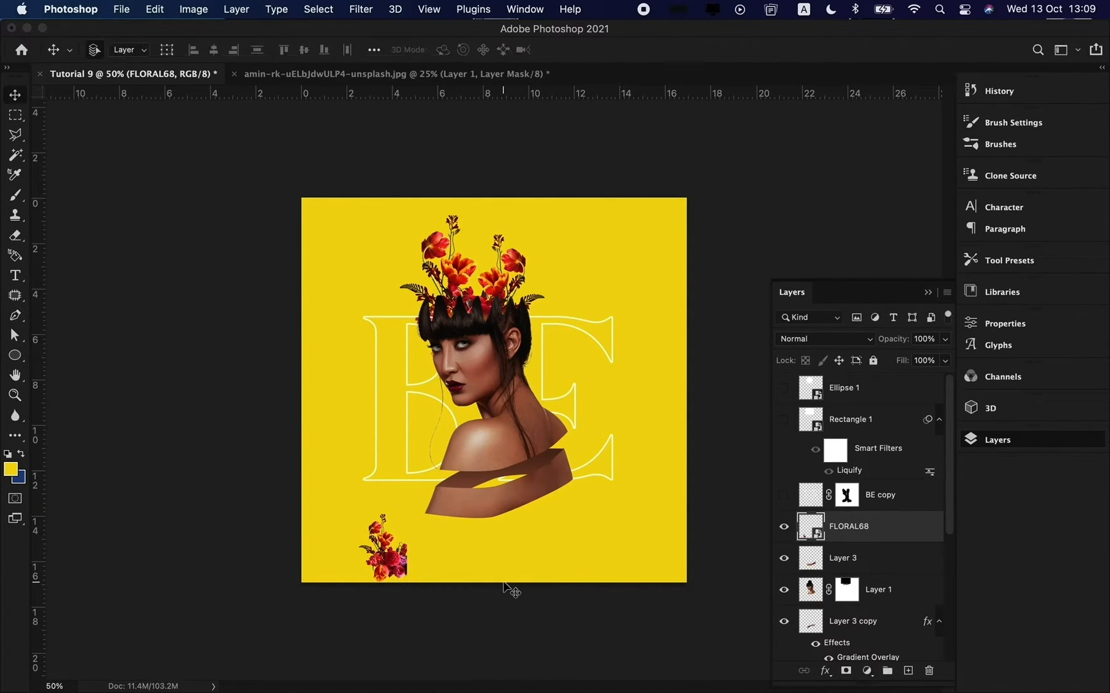
- Move the FLORAL68 layer below Layer 1 and fit the slightly rotated flowers into the left end of the gap between the torso slices
{"action": "key", "text": "super+bracketleft"}
{"action": "key", "text": "super+bracketleft"}
{"action": "left_click_drag", "start_coordinate": [433, 576], "coordinate": [497, 483]}
{"action": "key", "text": "super+plus"}
{"action": "key", "text": "super+plus"}
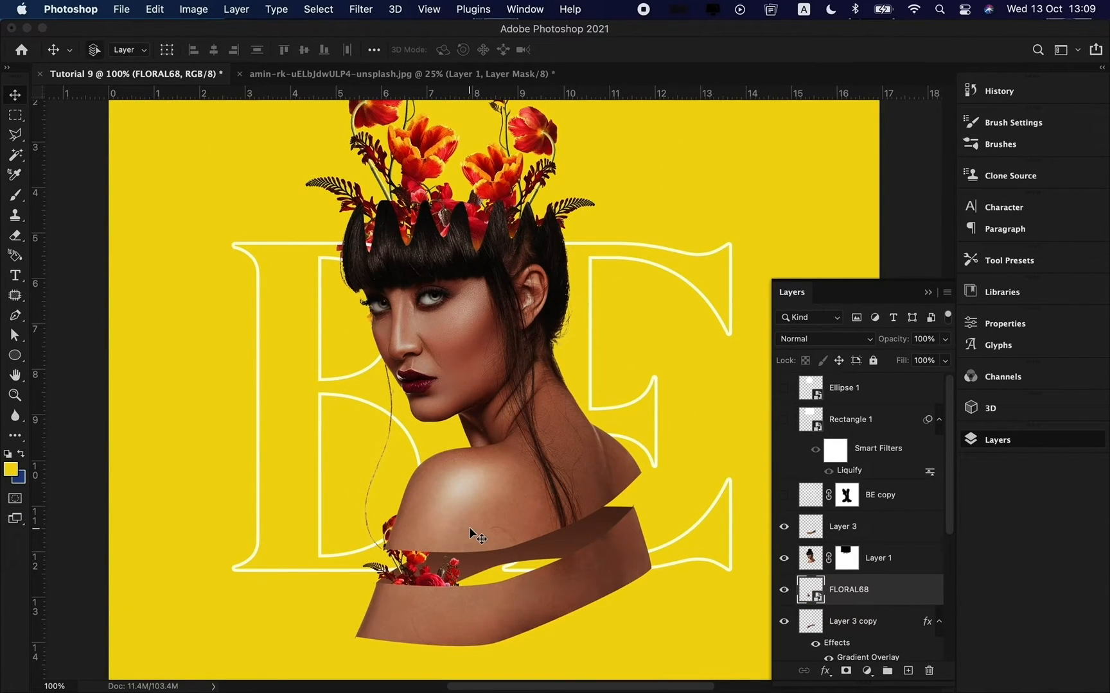
{"action": "key", "text": "super+t"}
{"action": "mouse_move", "coordinate": [472, 519]}
{"action": "left_mouse_down"}
{"action": "mouse_move", "coordinate": [463, 495]}
{"action": "mouse_move", "coordinate": [457, 504]}
{"action": "left_mouse_up"}
- Duplicate the flowers into the right end of the torso gap and rotate the copy to follow the cut edge
{"action": "left_click_drag", "start_coordinate": [453, 572], "coordinate": [617, 517]}
{"action": "key", "text": "Return"}
{"action": "key", "text": "ctrl+t"}
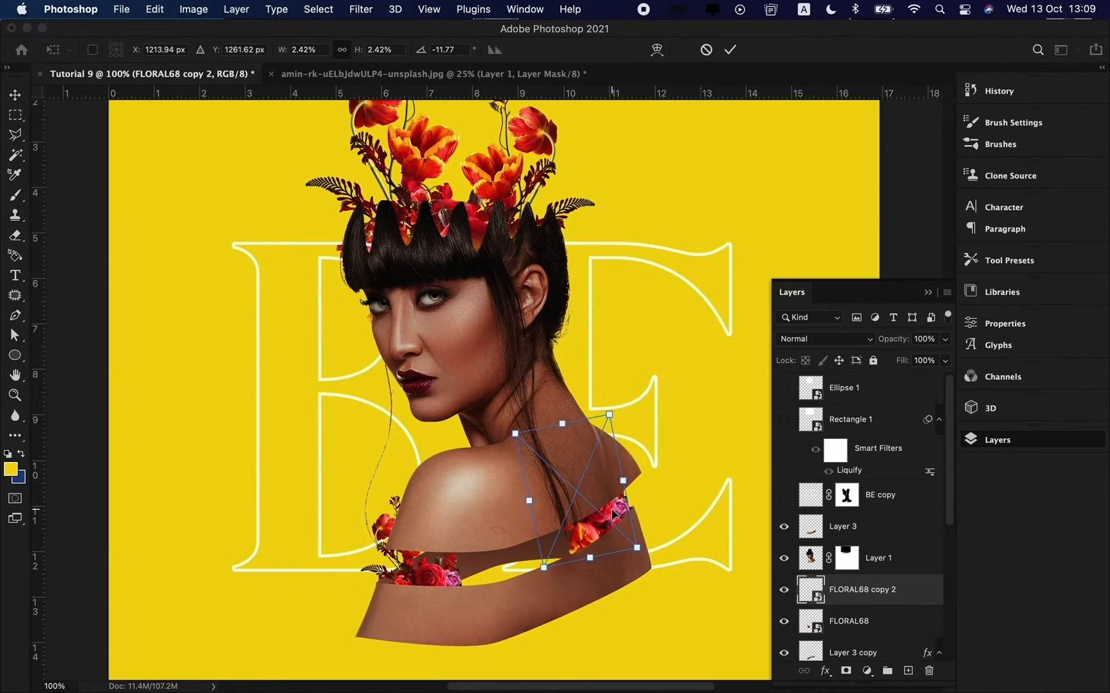
{"action": "left_click_drag", "start_coordinate": [681, 446], "coordinate": [626, 541]}
{"action": "left_click_drag", "start_coordinate": [703, 472], "coordinate": [654, 515]}
{"action": "key", "text": "Return"}
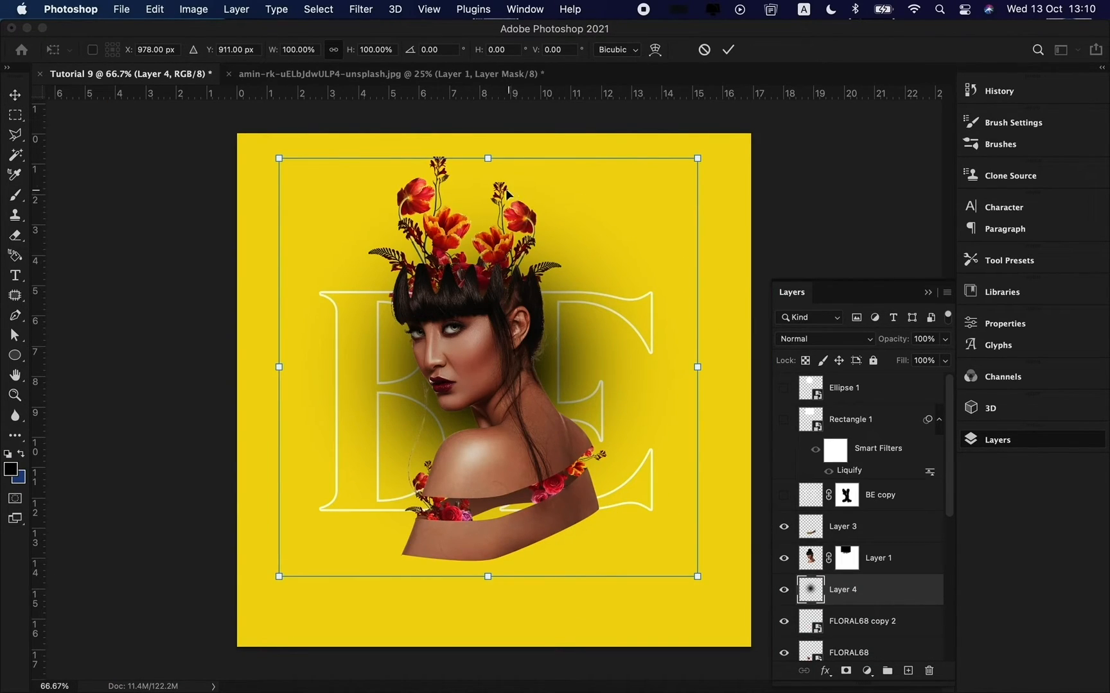
- Flatten the soft black spot on Layer 4 into a wide ellipse and move it beneath the torso as a shadow
{"action": "left_click_drag", "start_coordinate": [488, 160], "coordinate": [489, 485]}
{"action": "key", "text": "Return"}
{"action": "key", "text": "b"}
{"action": "key", "text": "v"}
{"action": "left_click_drag", "start_coordinate": [521, 501], "coordinate": [539, 578]}
- Narrow the shadow ellipse on Layer 4 and tilt it so its right end rises
{"action": "key", "text": "ctrl+t"}
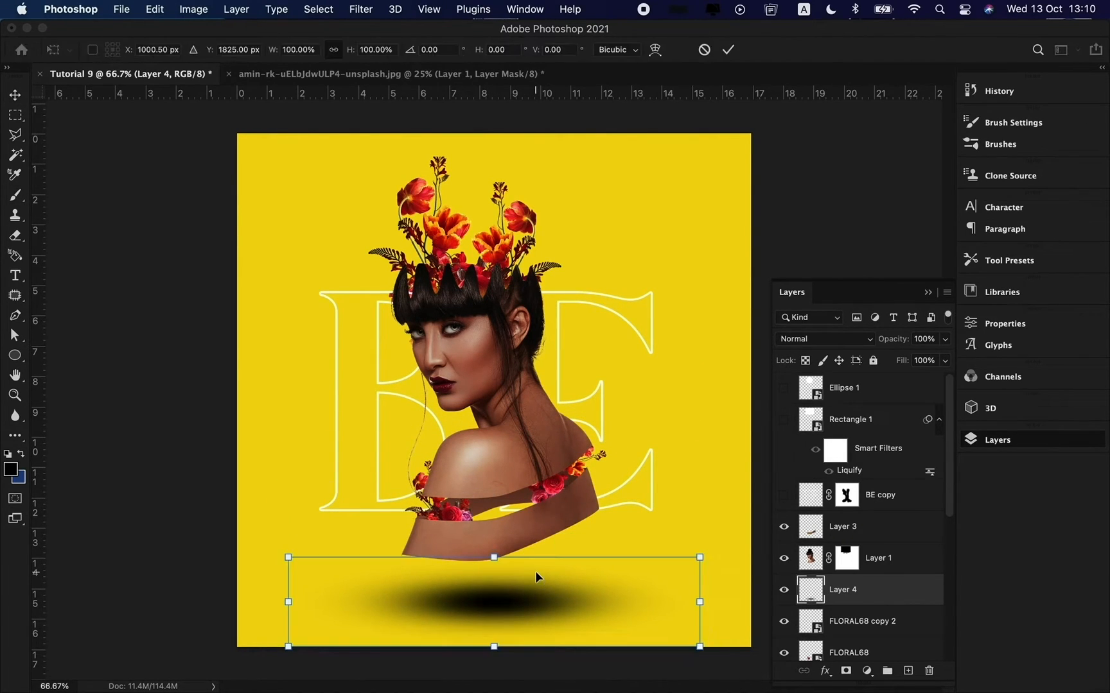
{"action": "left_click_drag", "start_coordinate": [701, 639], "coordinate": [624, 639]}
{"action": "key", "text": "Return"}
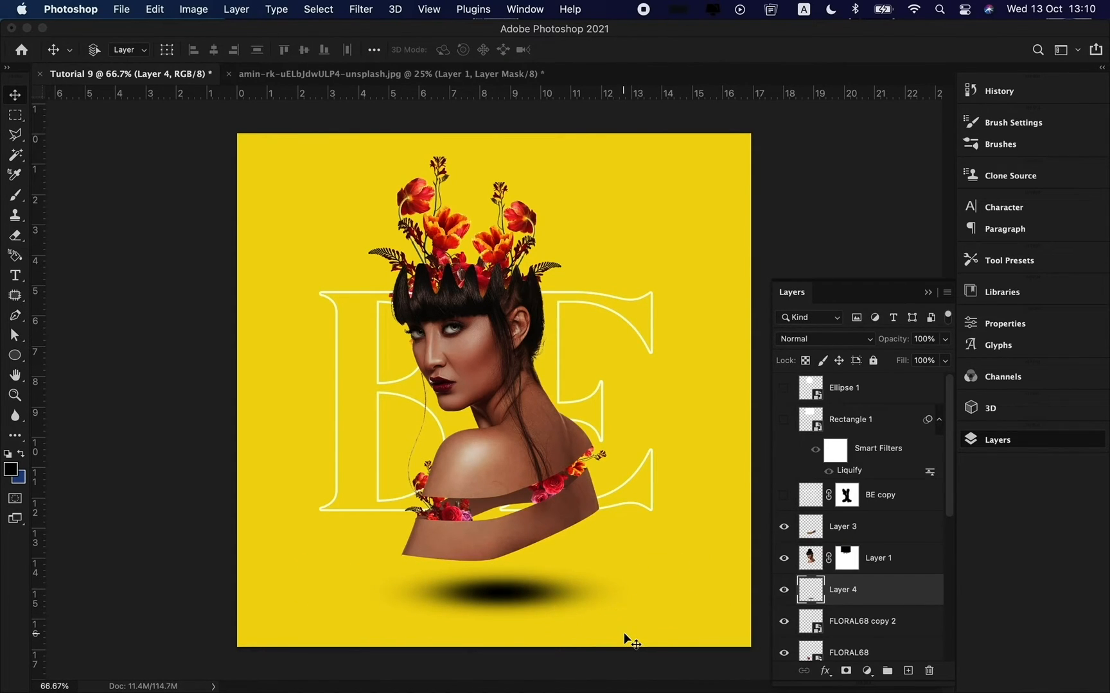
{"action": "key", "text": "ctrl+t"}
{"action": "left_click_drag", "start_coordinate": [677, 512], "coordinate": [656, 488]}
{"action": "key", "text": "Return"}
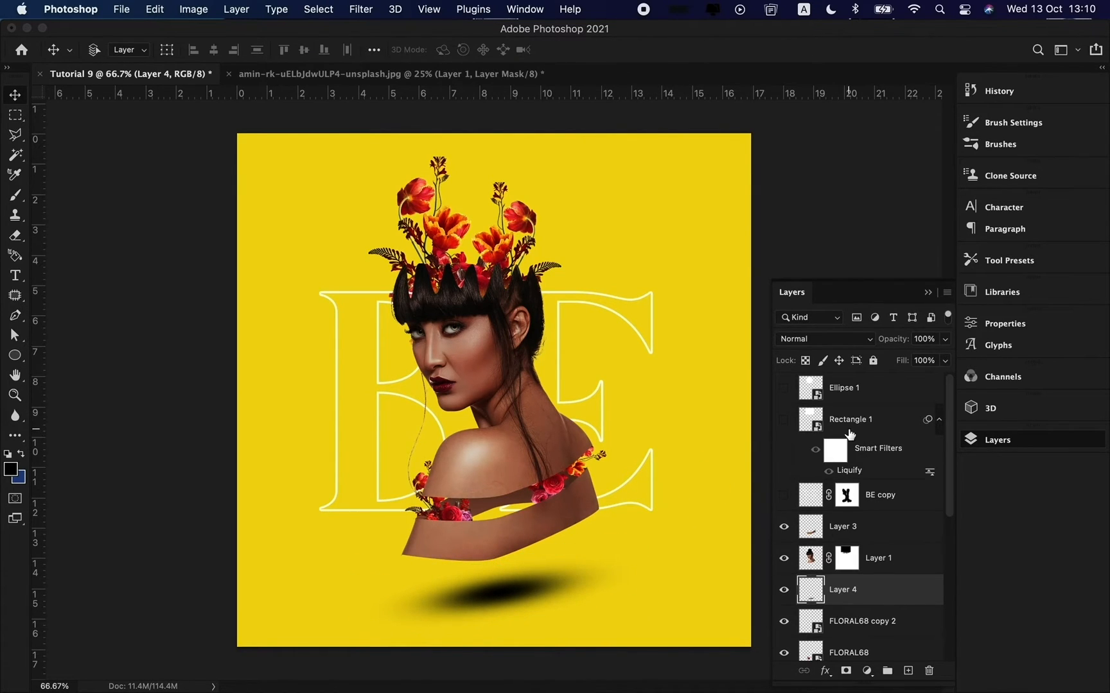
- Set the opacity of the shadow on Layer 4 to 20%
{"action": "left_click", "coordinate": [944, 339]}
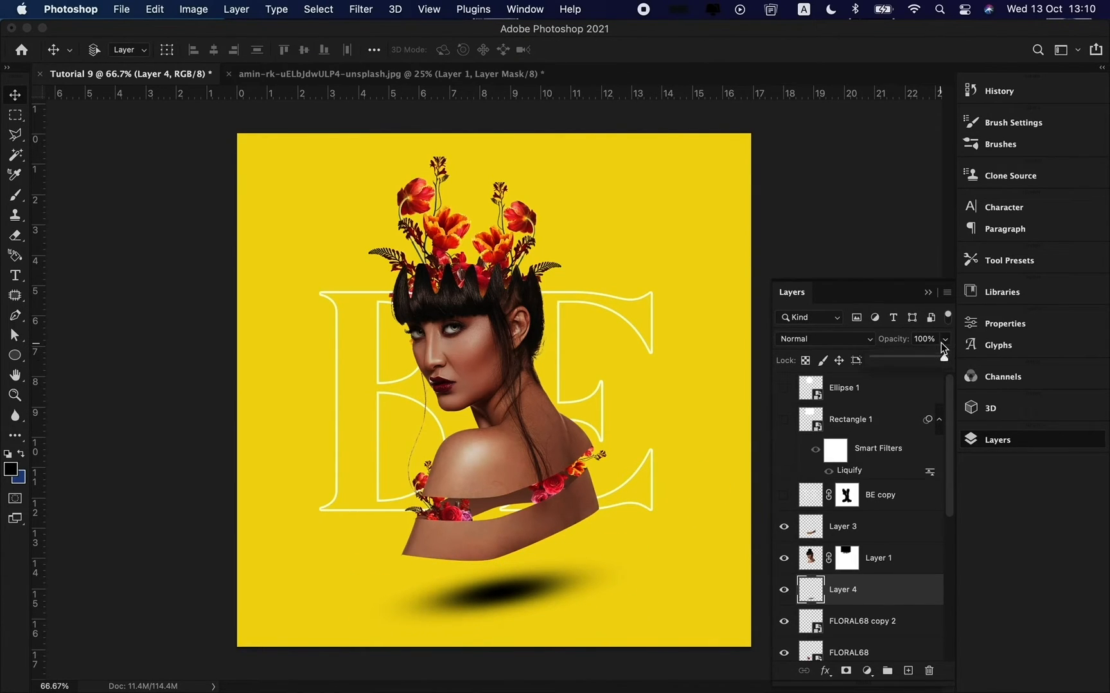
{"action": "left_click", "coordinate": [892, 357]}
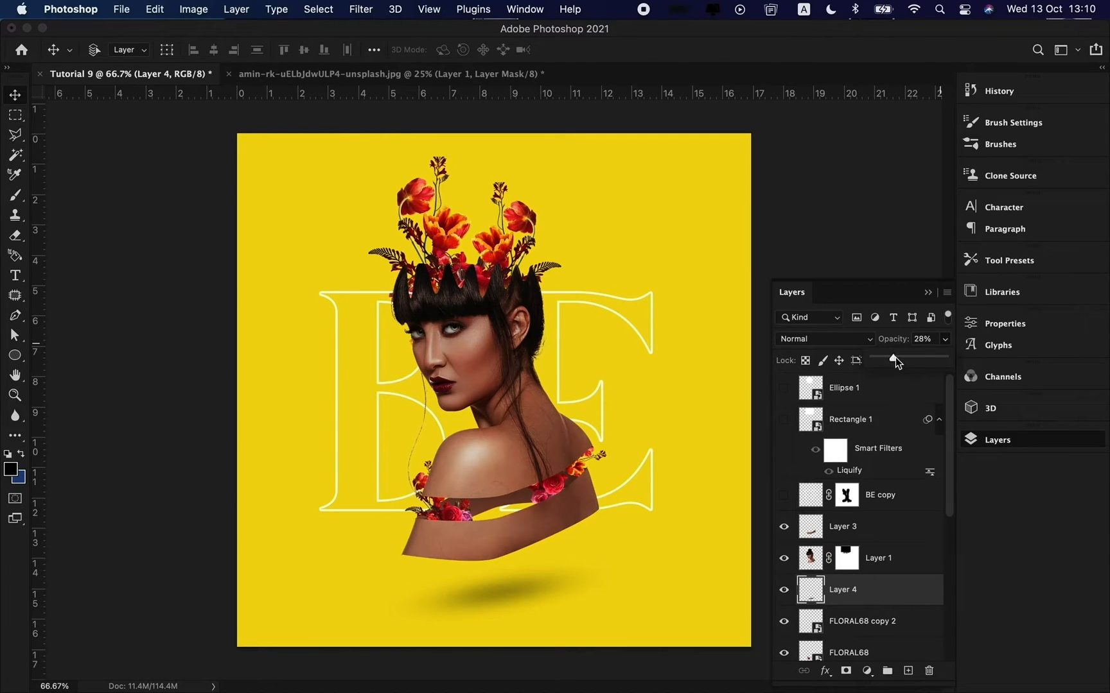
{"action": "left_click_drag", "start_coordinate": [895, 358], "coordinate": [887, 360]}
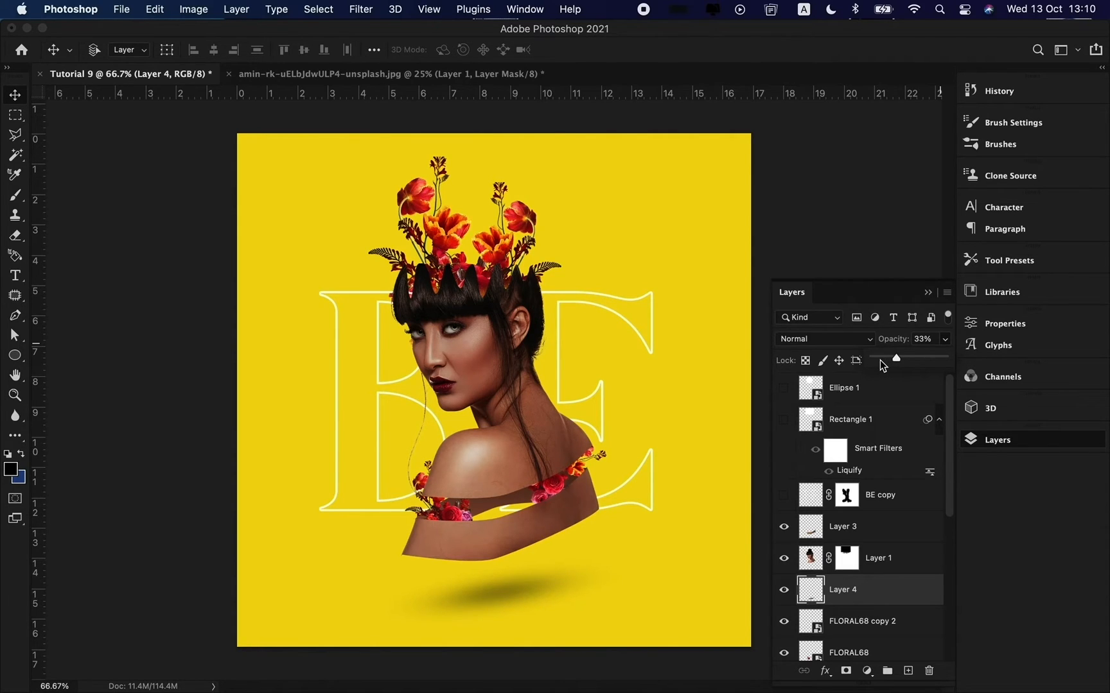
{"action": "left_click", "coordinate": [880, 361]}
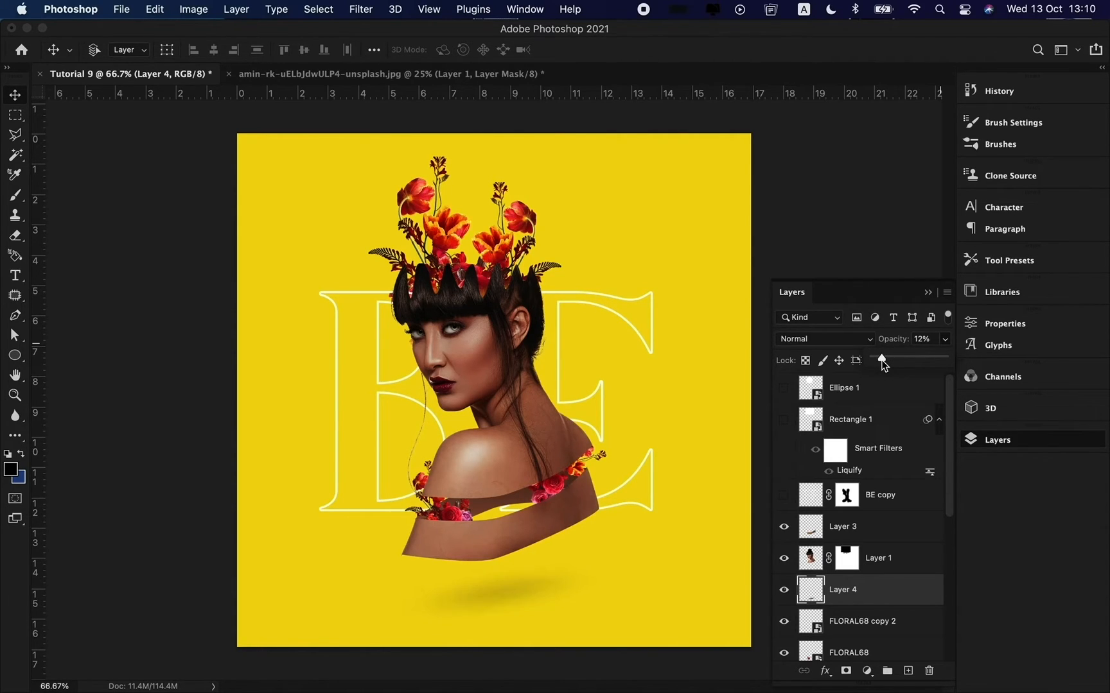
{"action": "left_click", "coordinate": [888, 359]}
{"action": "left_click", "coordinate": [882, 359]}
{"action": "left_click_drag", "start_coordinate": [883, 360], "coordinate": [887, 362]}
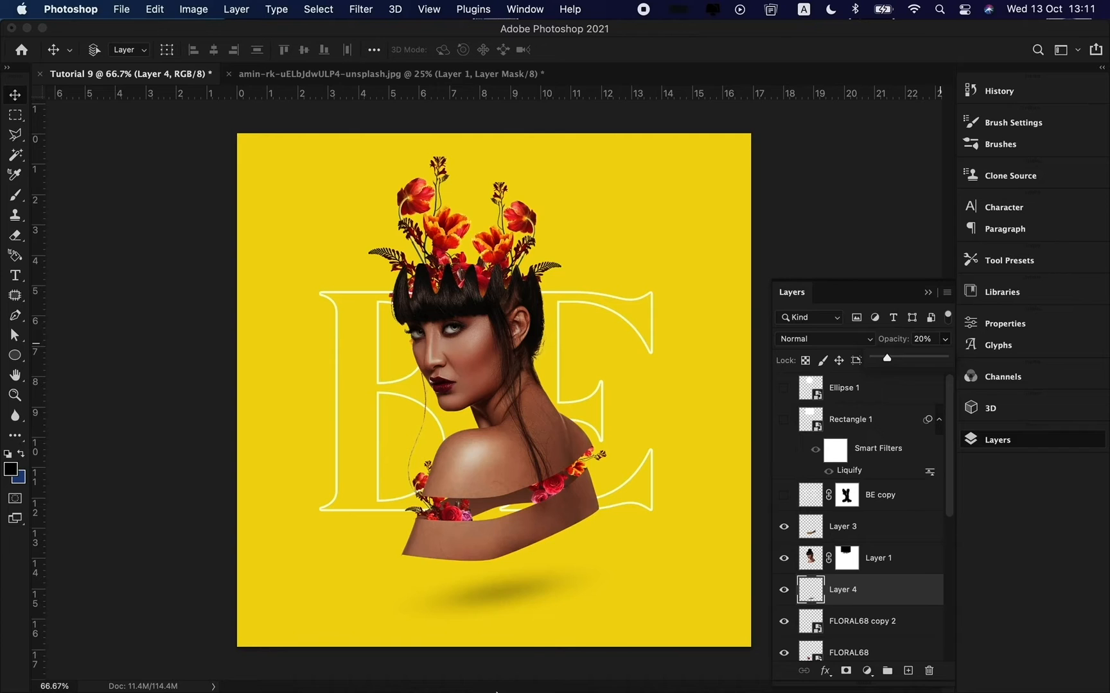
- Open benton-snail-bee-high-content-lotion-120ml.jpg from the Poster Art Tutorial folder in Adobe Photoshop 2021
{"action": "left_click", "coordinate": [468, 680]}
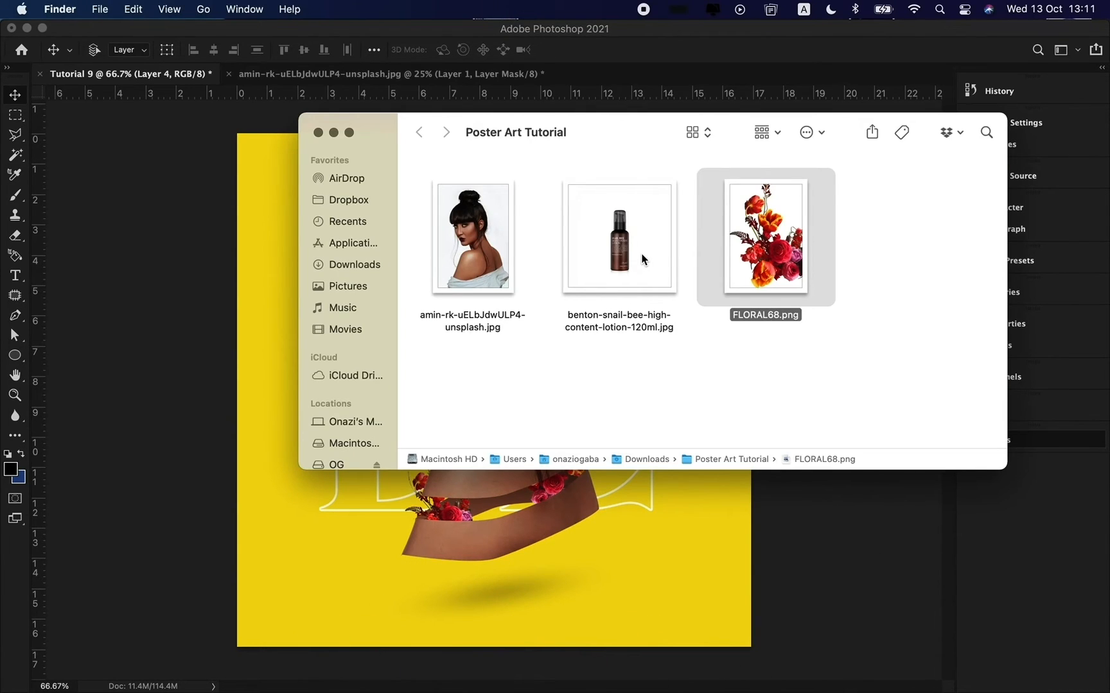
{"action": "right_click", "coordinate": [643, 253]}
{"action": "mouse_move", "coordinate": [697, 280]}
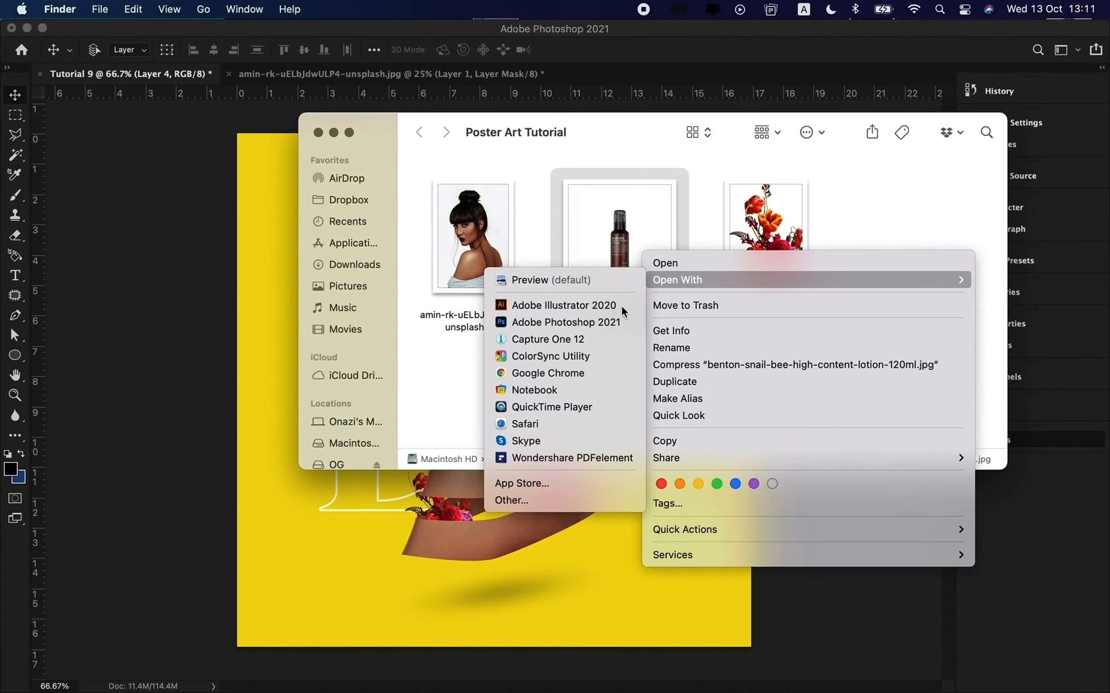
{"action": "left_click", "coordinate": [590, 317]}
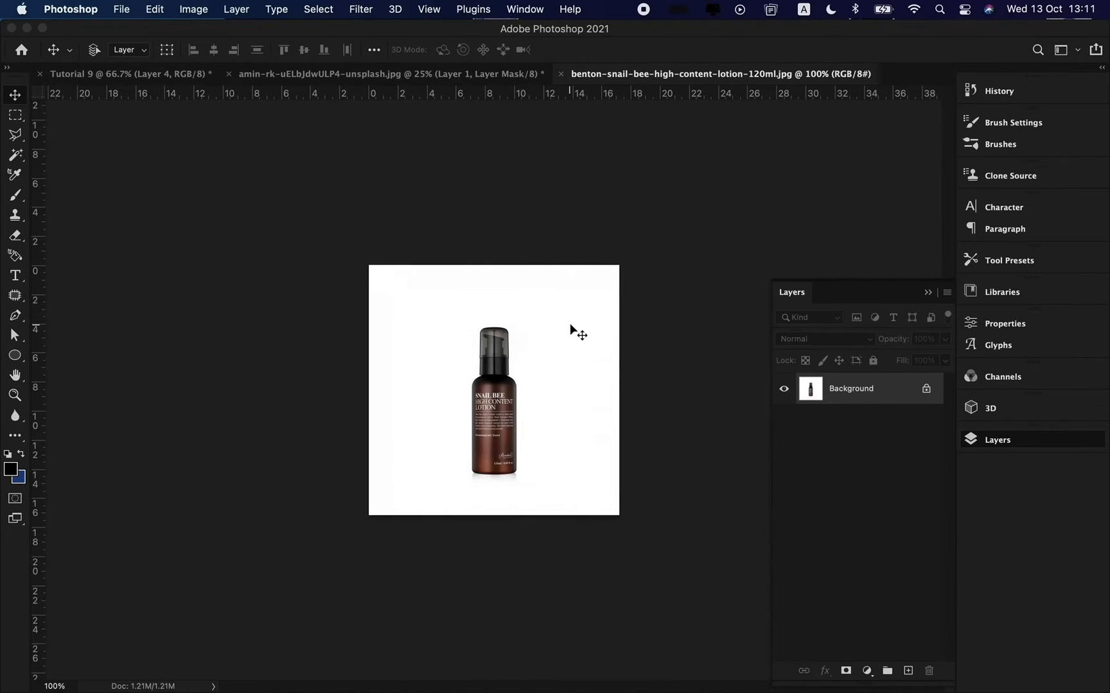
- Duplicate the bottle photo's Background layer and remove the background from the copy
{"action": "key", "text": "super+j"}
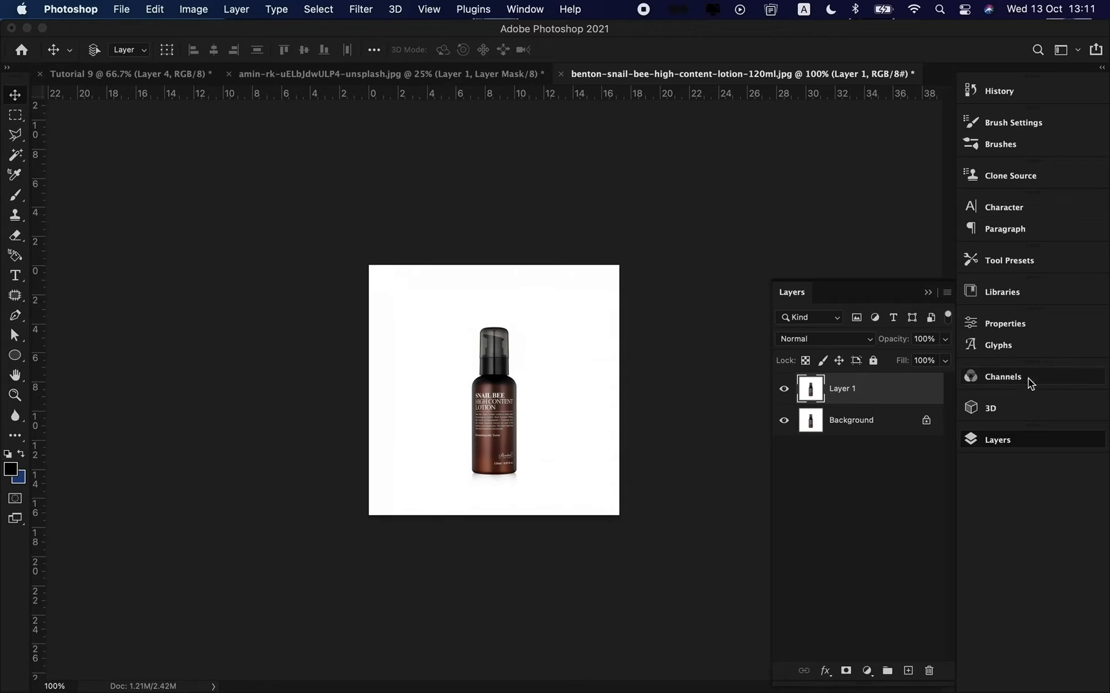
{"action": "left_click", "coordinate": [1005, 325]}
{"action": "left_click", "coordinate": [802, 565]}
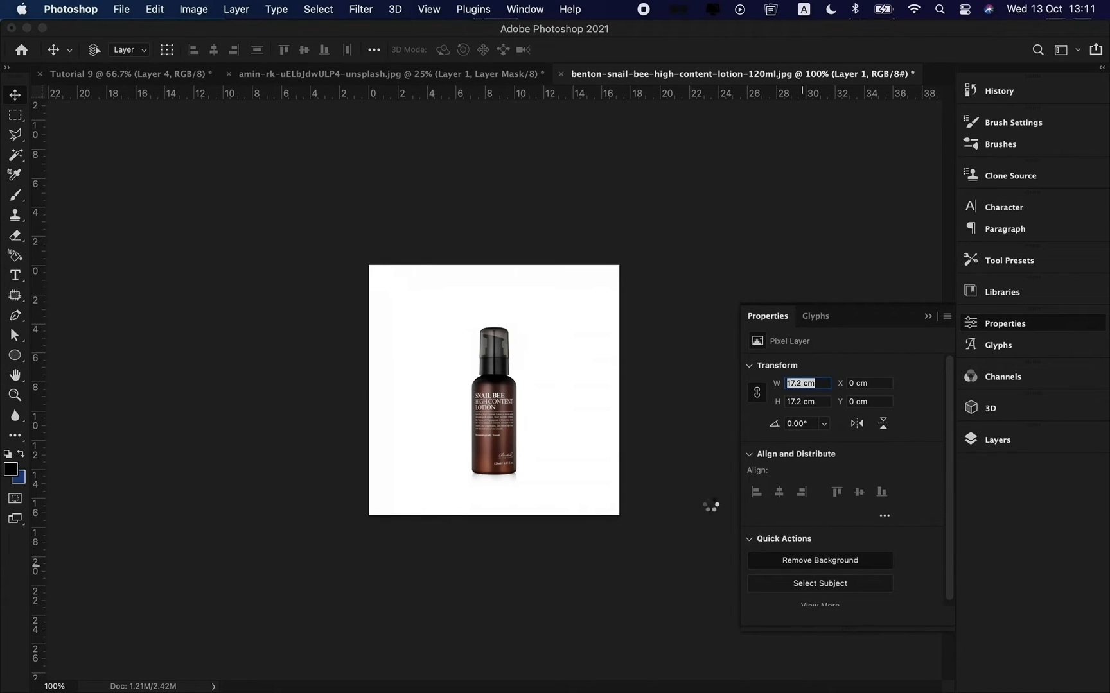
- Bring the bottle cutout into the Tutorial 9 poster, resize and tilt it to the left, and position it left of the lower torso
{"action": "left_click_drag", "start_coordinate": [504, 432], "coordinate": [399, 516]}
{"action": "key", "text": "super+t"}
{"action": "left_click_drag", "start_coordinate": [441, 438], "coordinate": [404, 443]}
{"action": "left_click_drag", "start_coordinate": [268, 460], "coordinate": [150, 358]}
{"action": "key", "text": "Return"}
{"action": "left_click_drag", "start_coordinate": [276, 452], "coordinate": [302, 464]}
- Duplicate the bottle to the right of the woman, then shrink the copy and tilt it to the right
{"action": "left_click_drag", "start_coordinate": [344, 505], "coordinate": [693, 393]}
{"action": "key", "text": "super+t"}
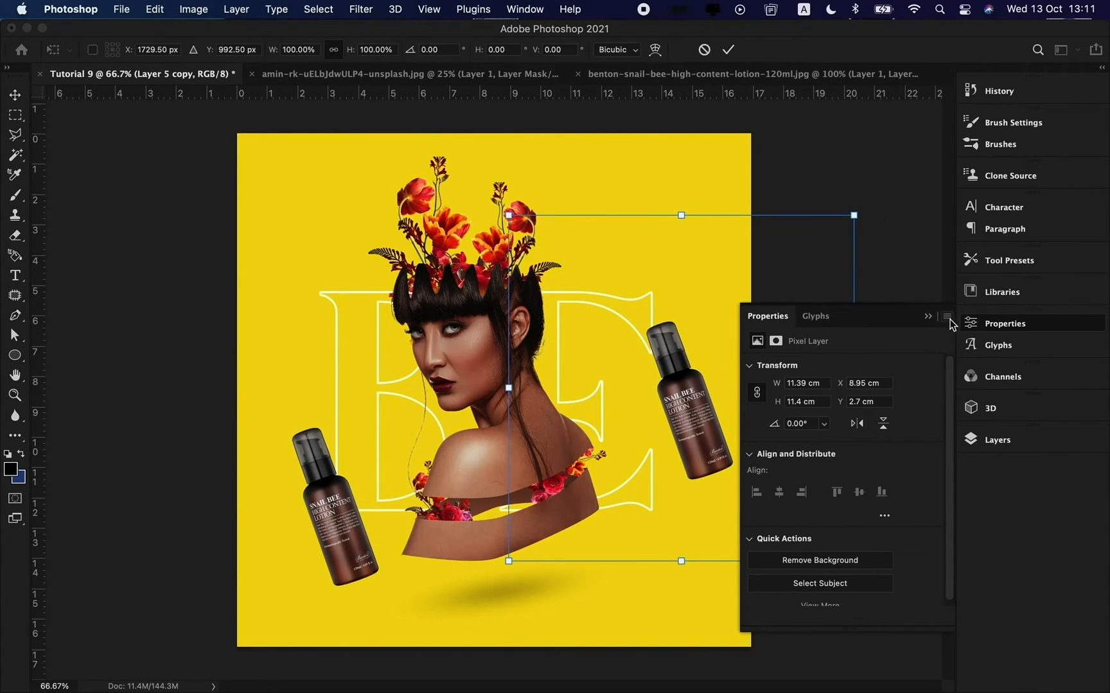
{"action": "left_click", "coordinate": [927, 316]}
{"action": "left_click_drag", "start_coordinate": [885, 226], "coordinate": [862, 387]}
{"action": "left_click_drag", "start_coordinate": [930, 365], "coordinate": [841, 407]}
{"action": "key", "text": "Return"}
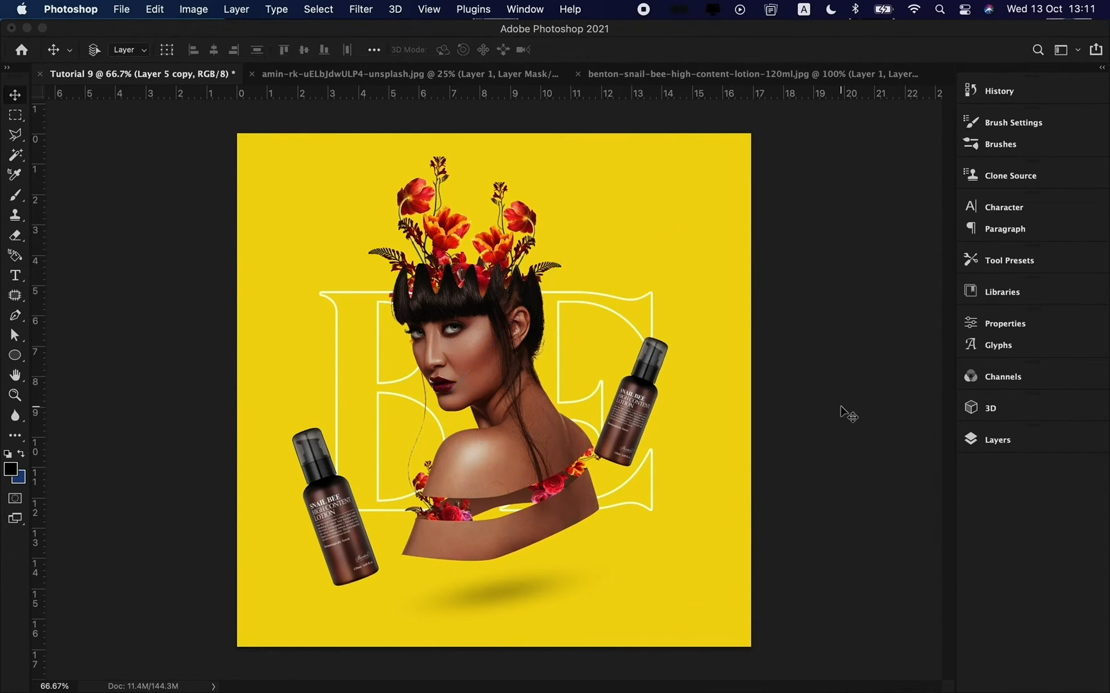
- Duplicate the right bottle beside the woman's face, rotate the copy to lean left and scale it down
{"action": "left_click_drag", "start_coordinate": [695, 372], "coordinate": [429, 340]}
{"action": "key", "text": "ctrl+t"}
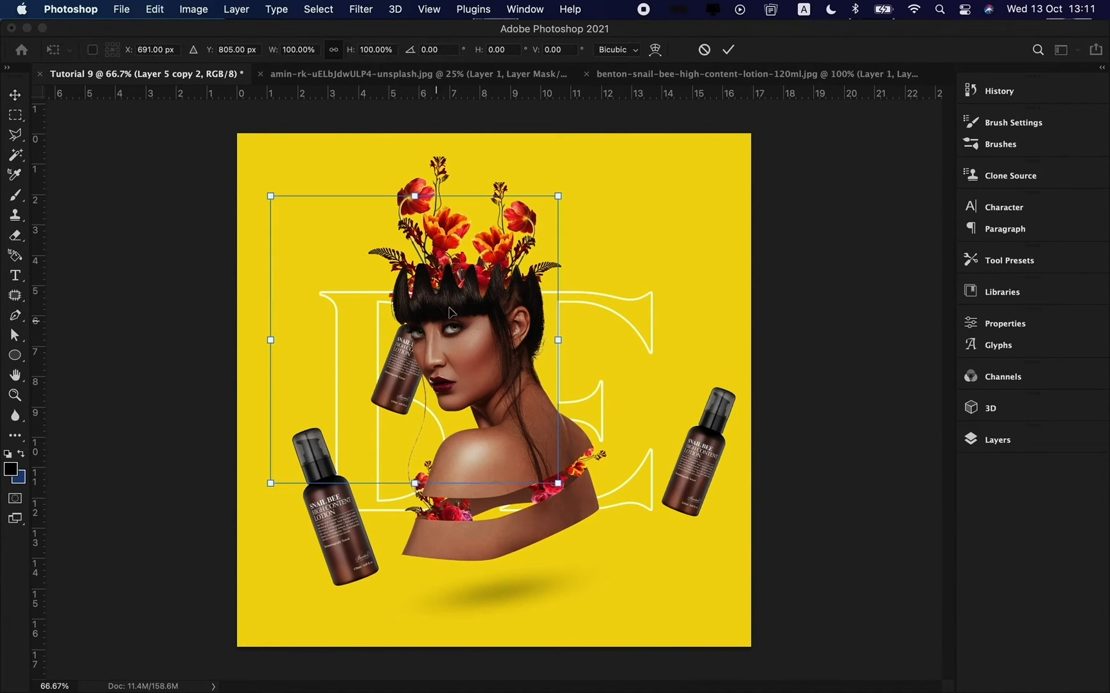
{"action": "left_click_drag", "start_coordinate": [584, 213], "coordinate": [424, 261]}
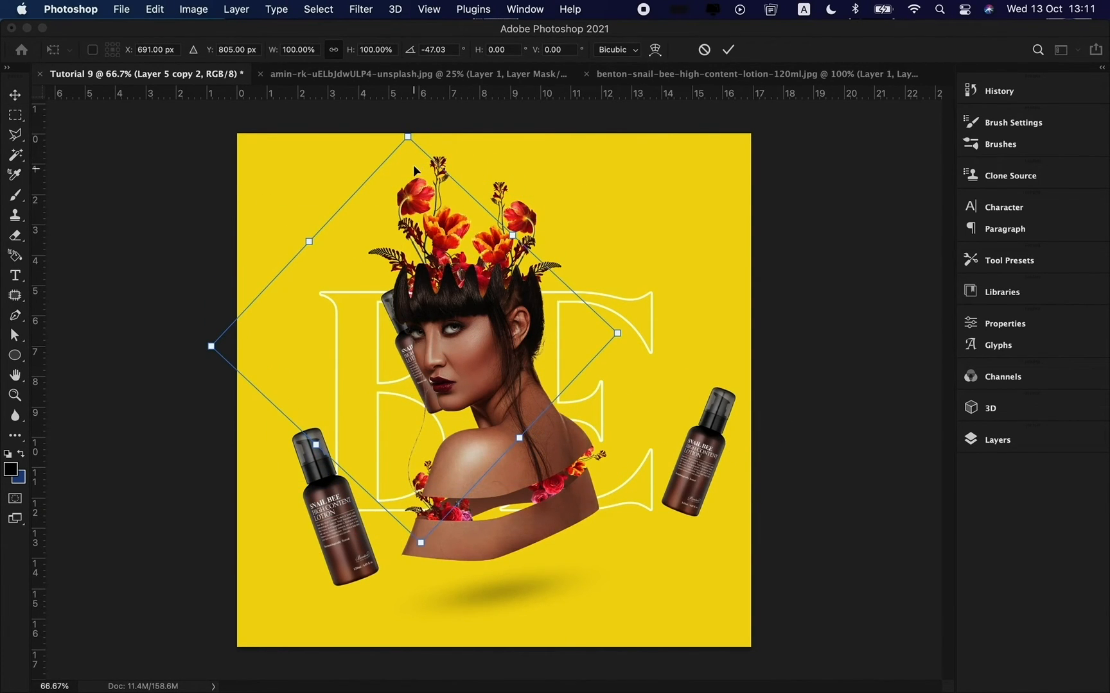
{"action": "left_click_drag", "start_coordinate": [406, 138], "coordinate": [444, 321]}
{"action": "key", "text": "Return"}
- Move the small bottle copy clear of the face over the letter B and shrink it further
{"action": "right_click", "coordinate": [455, 386]}
{"action": "left_click", "coordinate": [418, 350]}
{"action": "left_click_drag", "start_coordinate": [427, 417], "coordinate": [388, 365]}
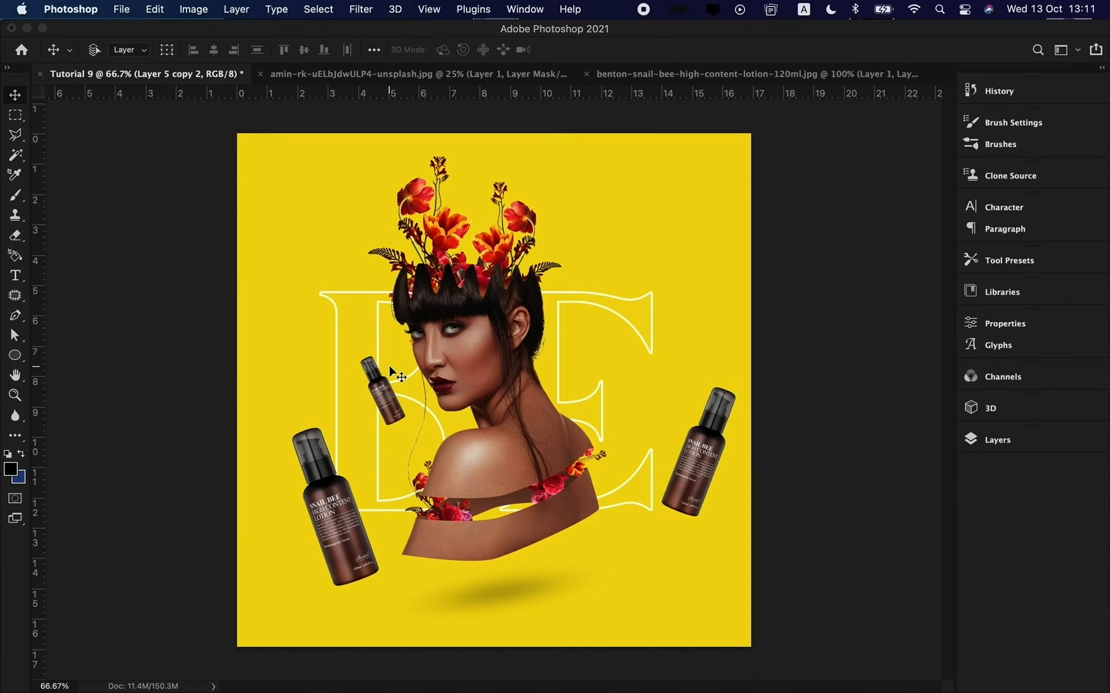
{"action": "key", "text": "super+t"}
{"action": "left_click_drag", "start_coordinate": [459, 467], "coordinate": [420, 394]}
{"action": "key", "text": "Return"}
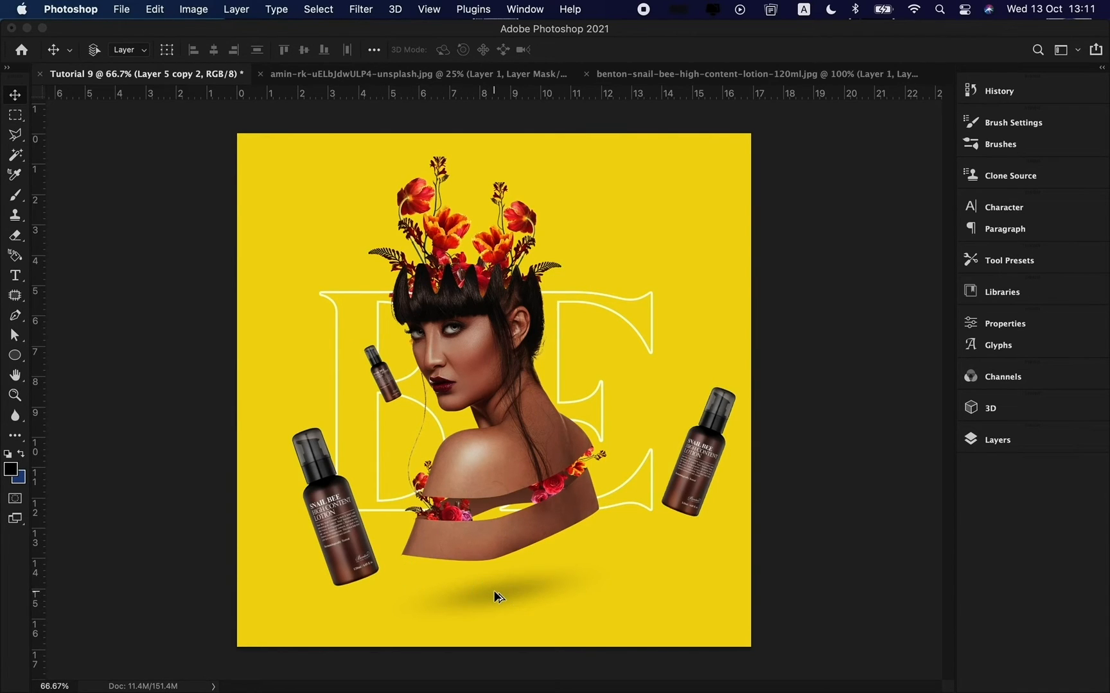
- Duplicate the torso shadow, shrink the copy and place it beneath the large left bottle
{"action": "left_click_drag", "start_coordinate": [517, 594], "coordinate": [525, 620]}
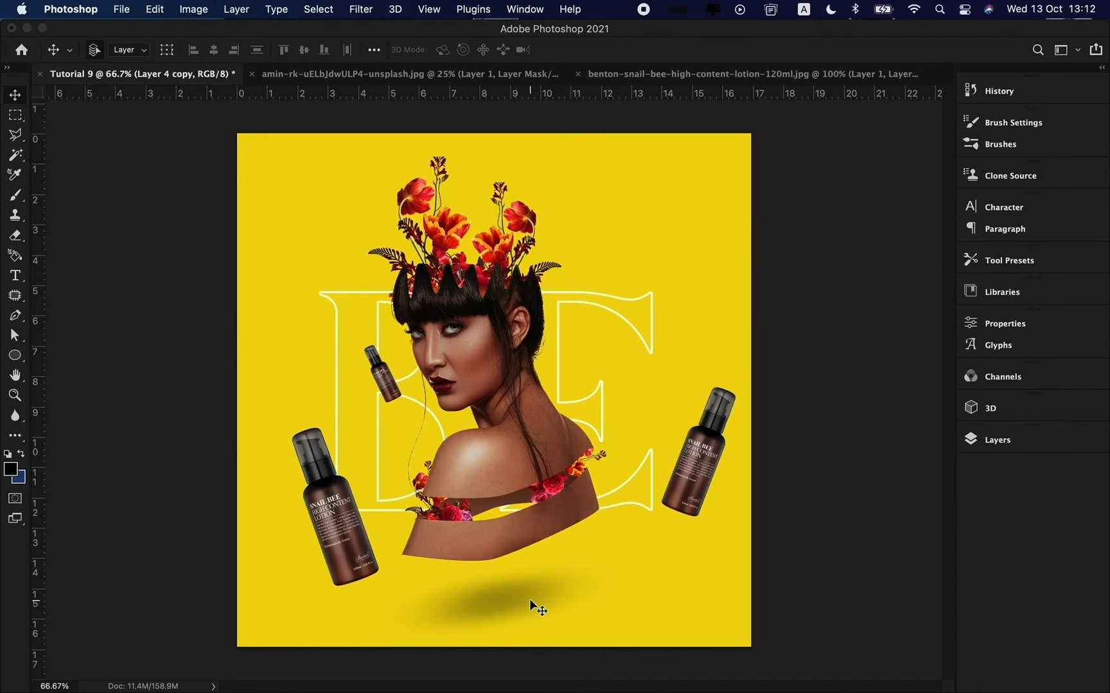
{"action": "key", "text": "super+t"}
{"action": "left_click_drag", "start_coordinate": [639, 569], "coordinate": [428, 582]}
{"action": "key", "text": "Return"}
- Set the opacity of the large bottle's shadow, Layer 4 copy, to 10%
{"action": "left_click", "coordinate": [1034, 441]}
{"action": "left_click", "coordinate": [945, 339]}
{"action": "left_click_drag", "start_coordinate": [884, 358], "coordinate": [881, 359]}
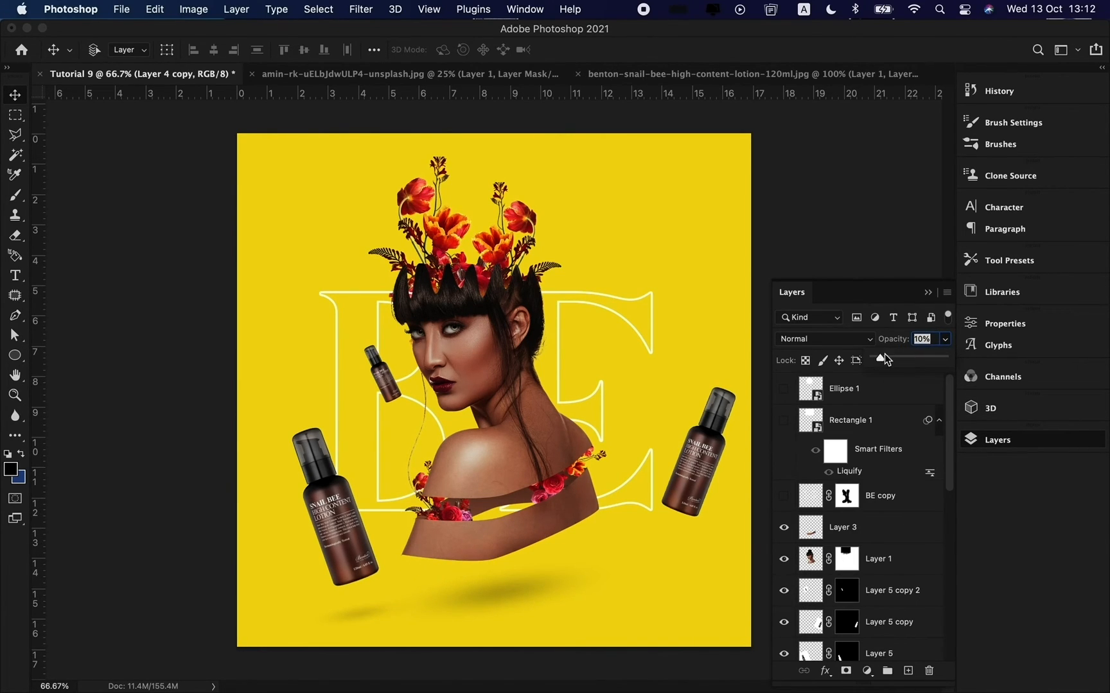
- Duplicate the bottle shadow beneath the right bottle, scale it down and set its opacity to 4%
{"action": "left_click_drag", "start_coordinate": [401, 595], "coordinate": [746, 517]}
{"action": "key", "text": "super+t"}
{"action": "key", "text": "Return"}
{"action": "left_click", "coordinate": [945, 339]}
{"action": "left_click_drag", "start_coordinate": [880, 359], "coordinate": [878, 362]}
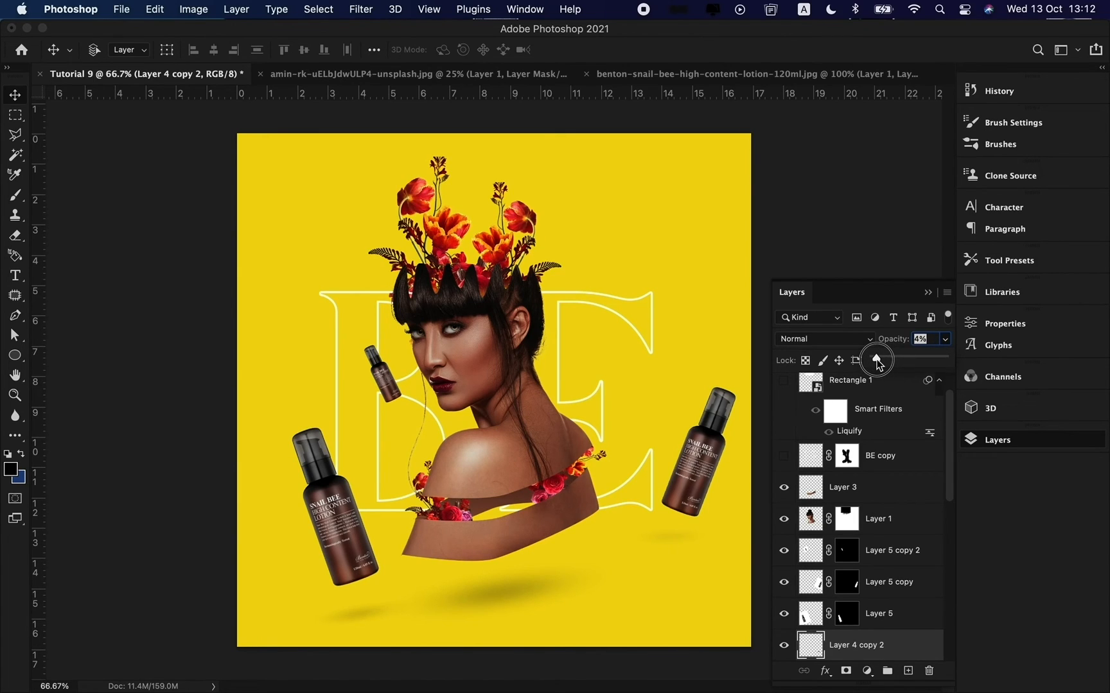
- Set the opacity of the main torso shadow on Layer 4 to 12%
{"action": "left_click", "coordinate": [528, 587]}
{"action": "left_click", "coordinate": [945, 341]}
{"action": "left_click_drag", "start_coordinate": [887, 358], "coordinate": [884, 361]}
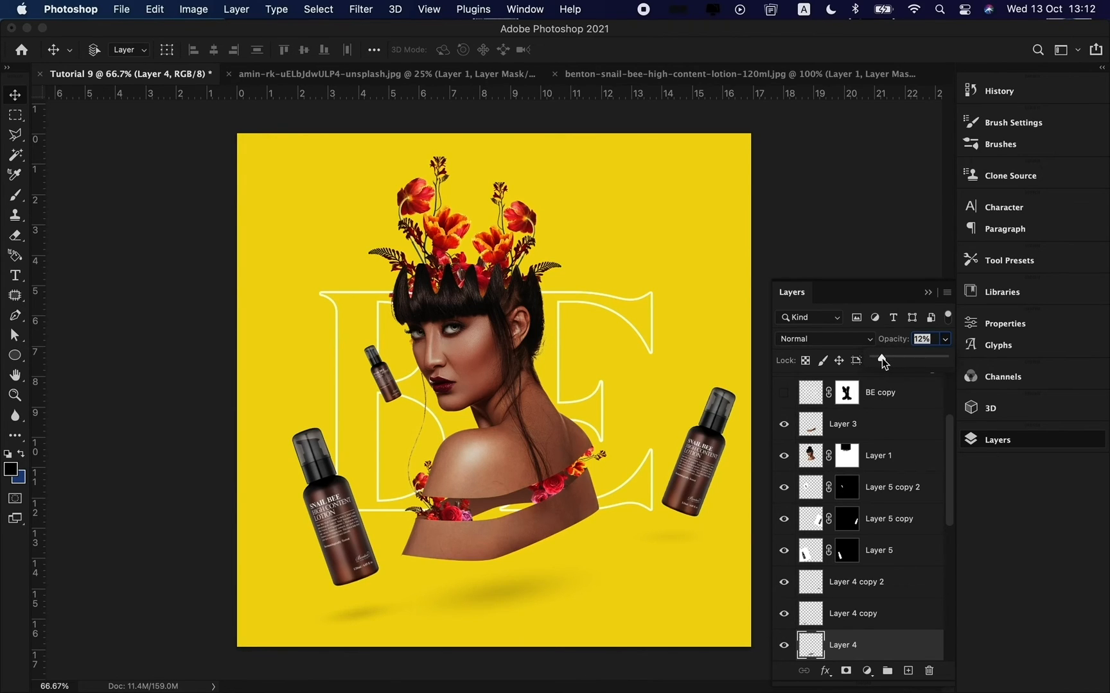
{"action": "left_click", "coordinate": [619, 552]}
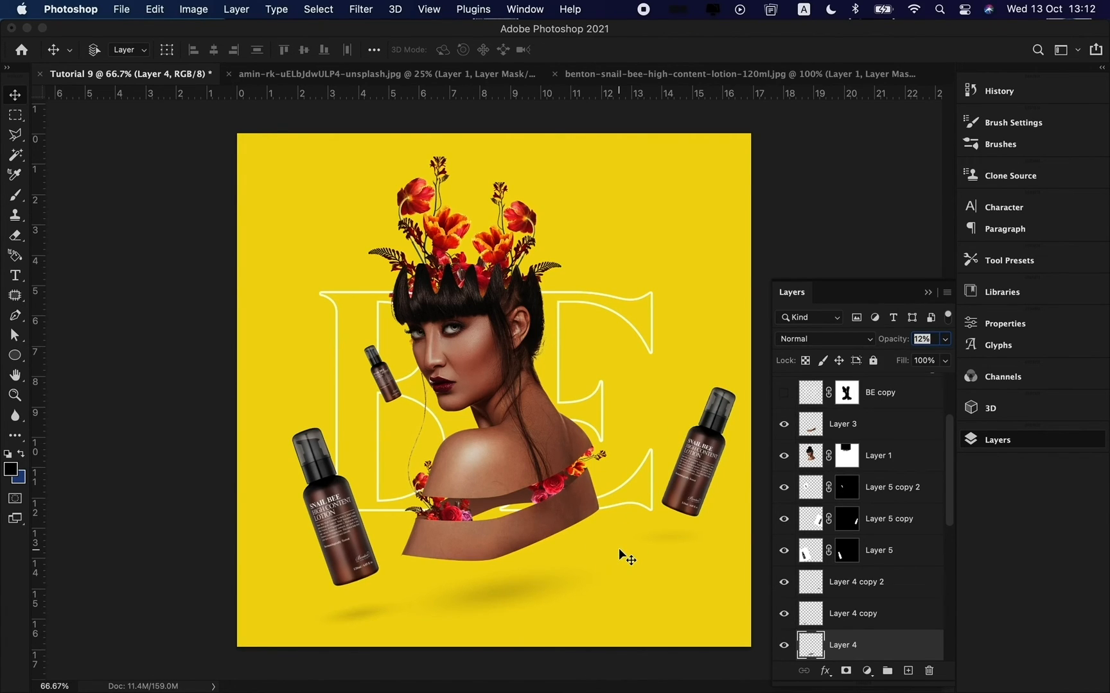